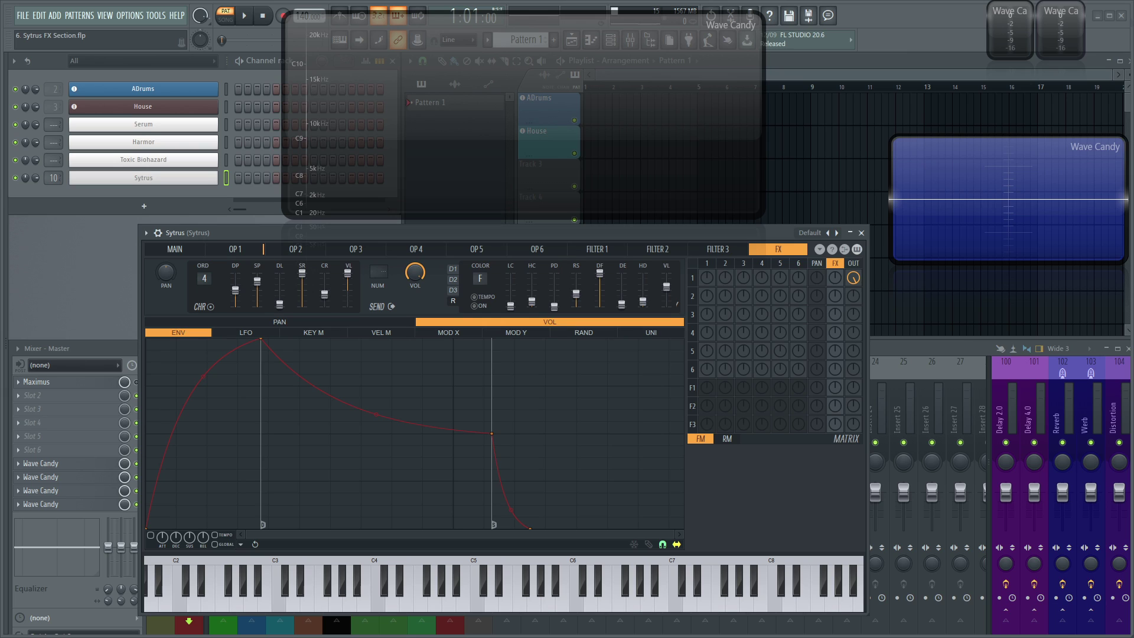
Step: Load the Default preset in Sytrus and turn operator 1's FX send in the matrix fully up
left_click_drag(734, 236, 731, 234)
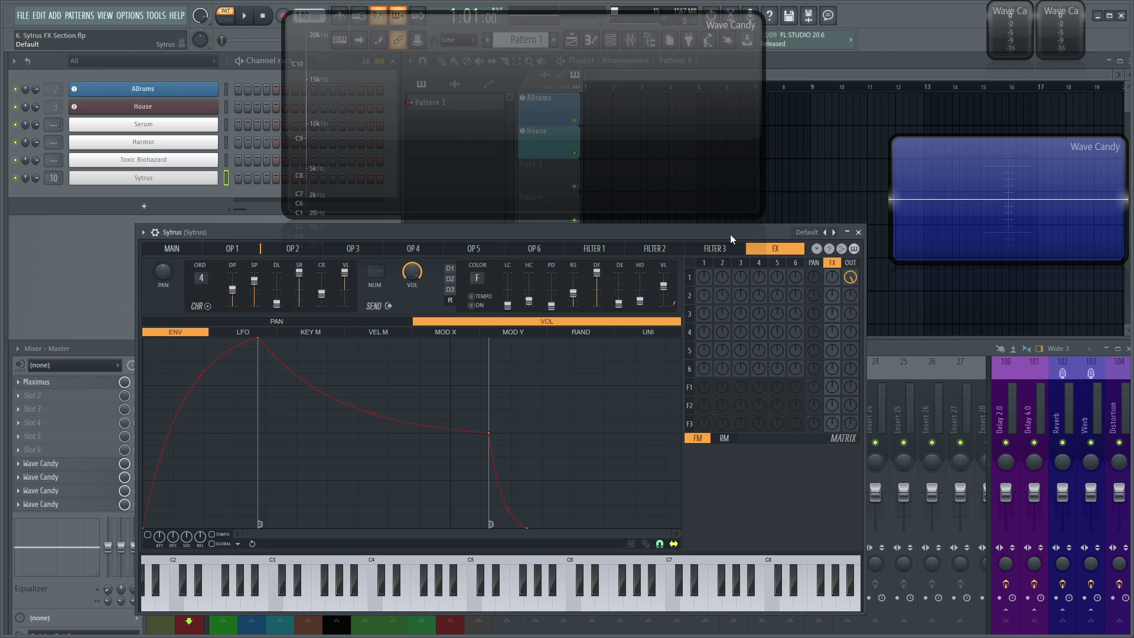
left_click(813, 231)
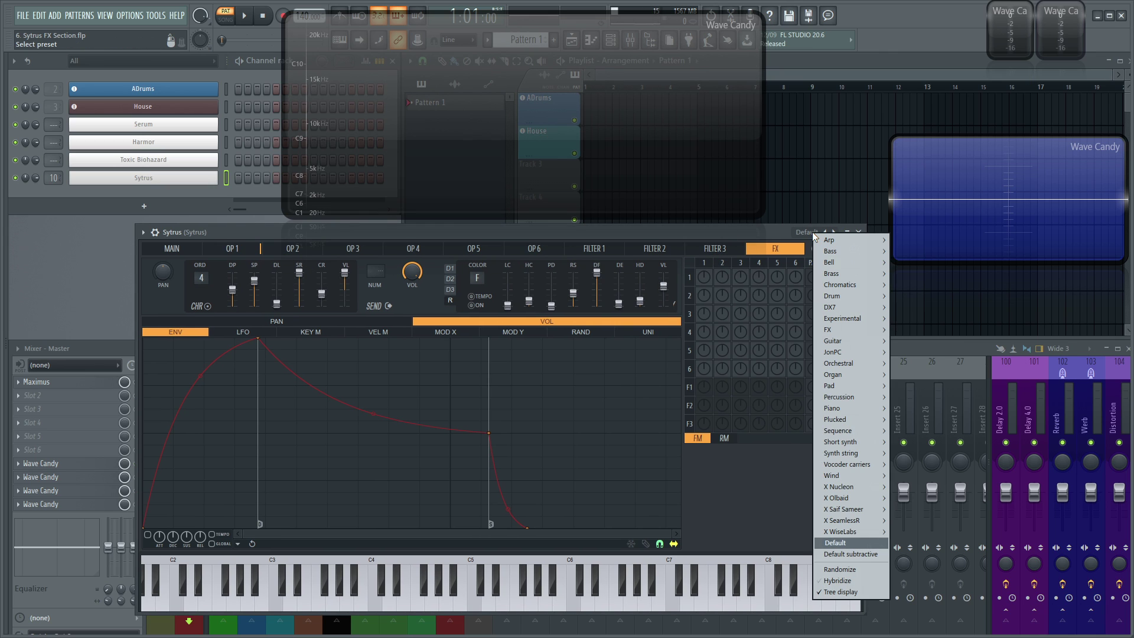
left_click(847, 547)
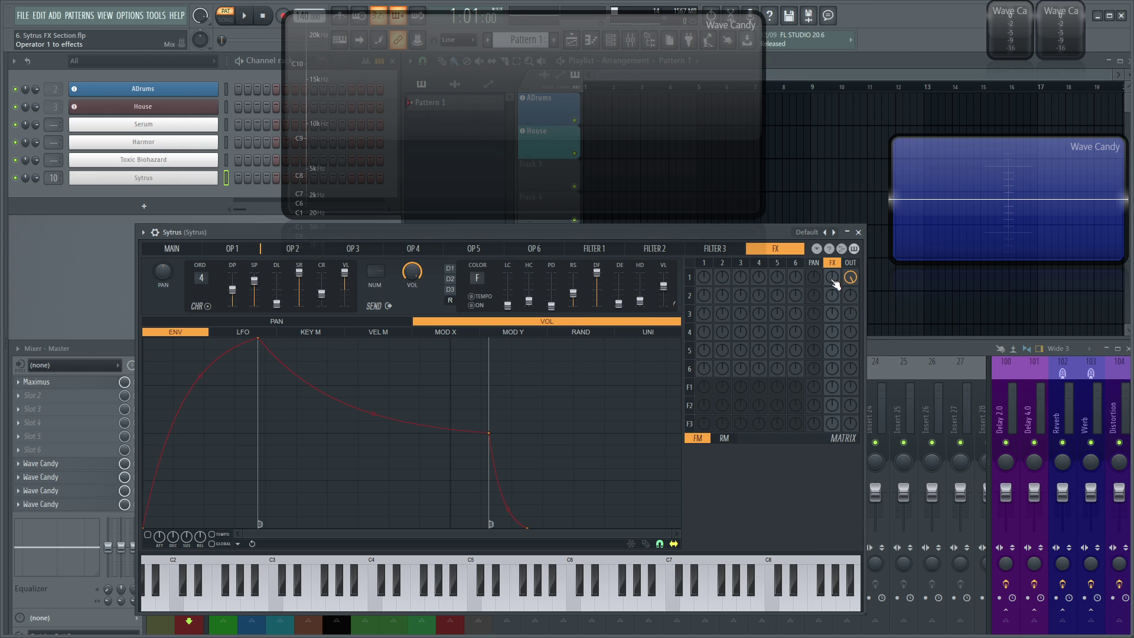
left_click_drag(835, 283, 834, 239)
Step: Examine operator 1's sine waveform, return to the FX page and play notes through the chorus at its default depth
left_click(232, 248)
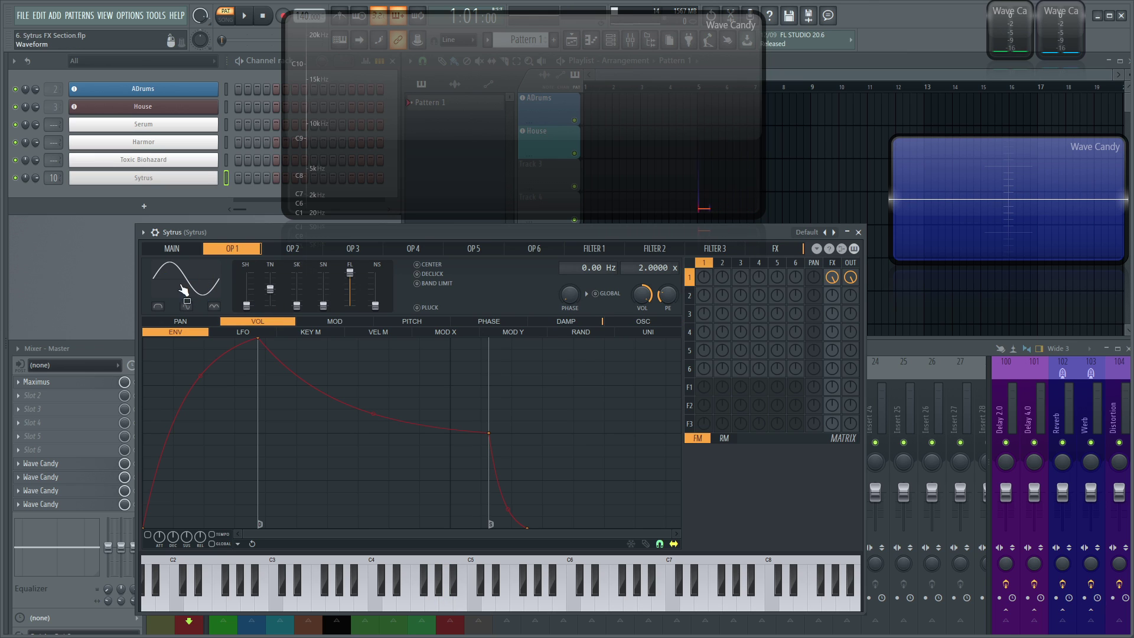
left_click(774, 248)
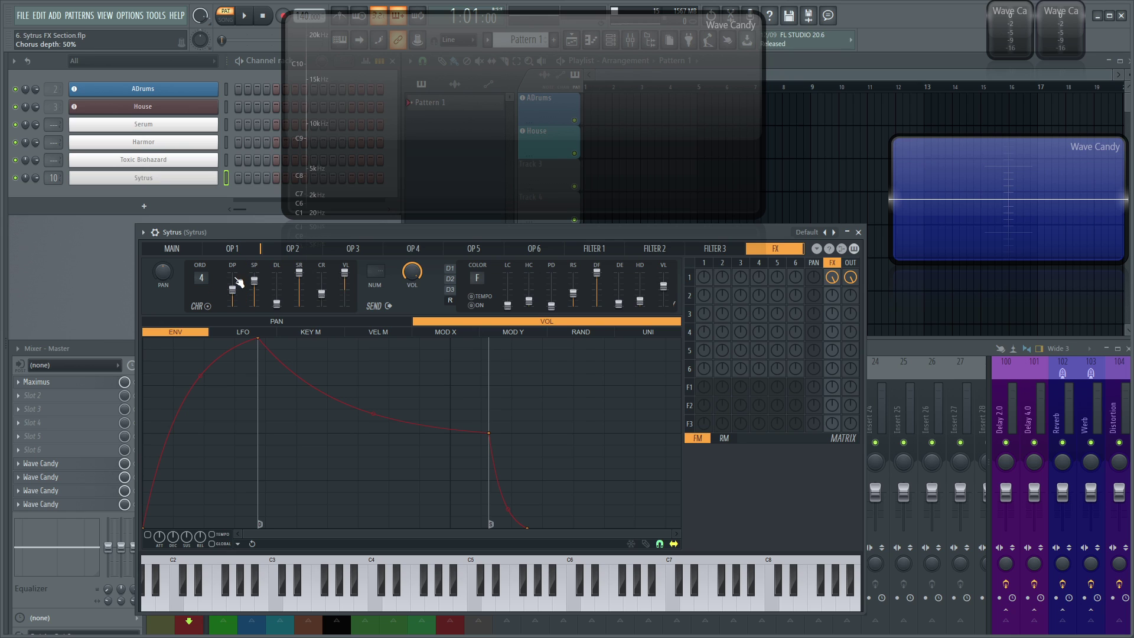
key("n")
key("n")
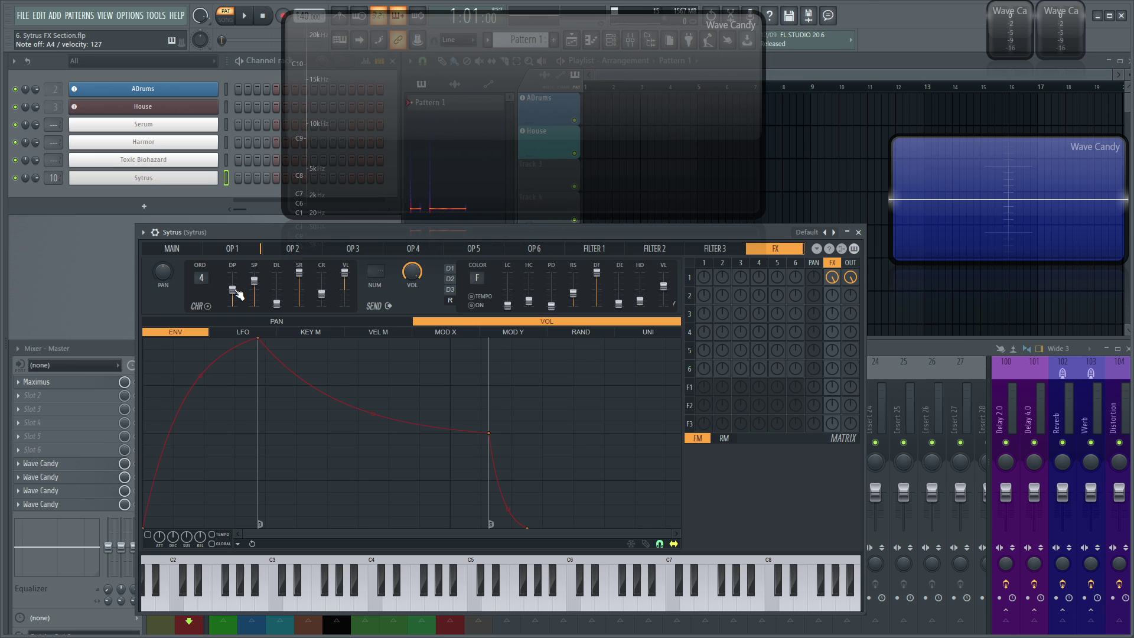
key("n")
key("n")
Step: Compare the chorus depth at minimum and maximum while playing A4, and leave it slightly above halfway
mouse_move(236, 294)
left_mouse_down()
mouse_move(222, 272)
mouse_move(233, 308)
left_mouse_up()
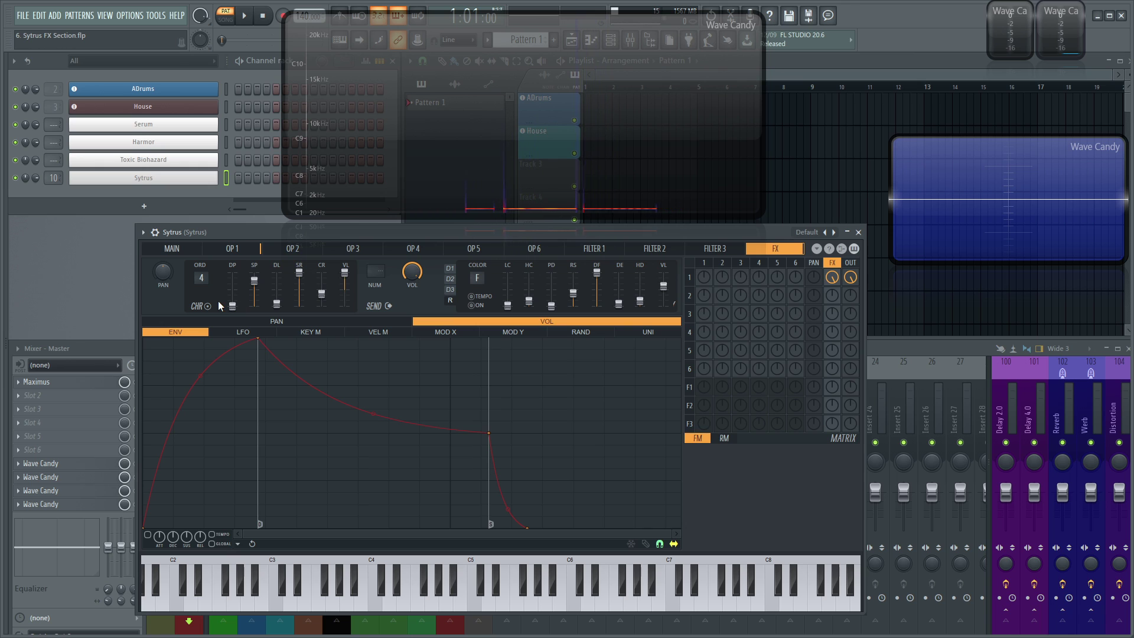
key("n")
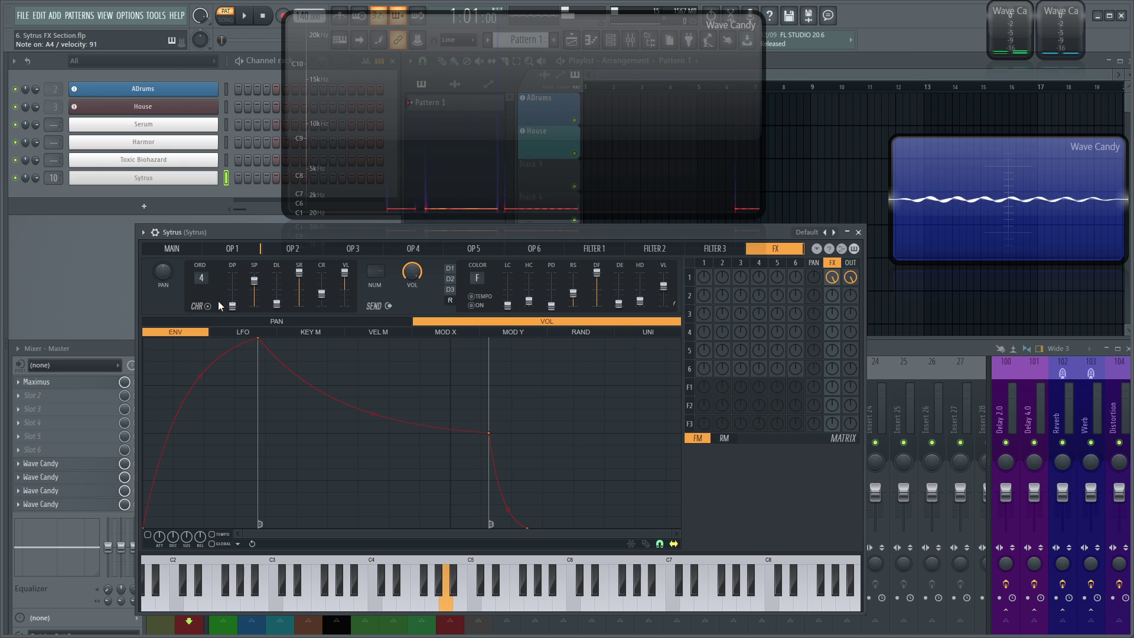
left_click_drag(233, 306, 241, 267)
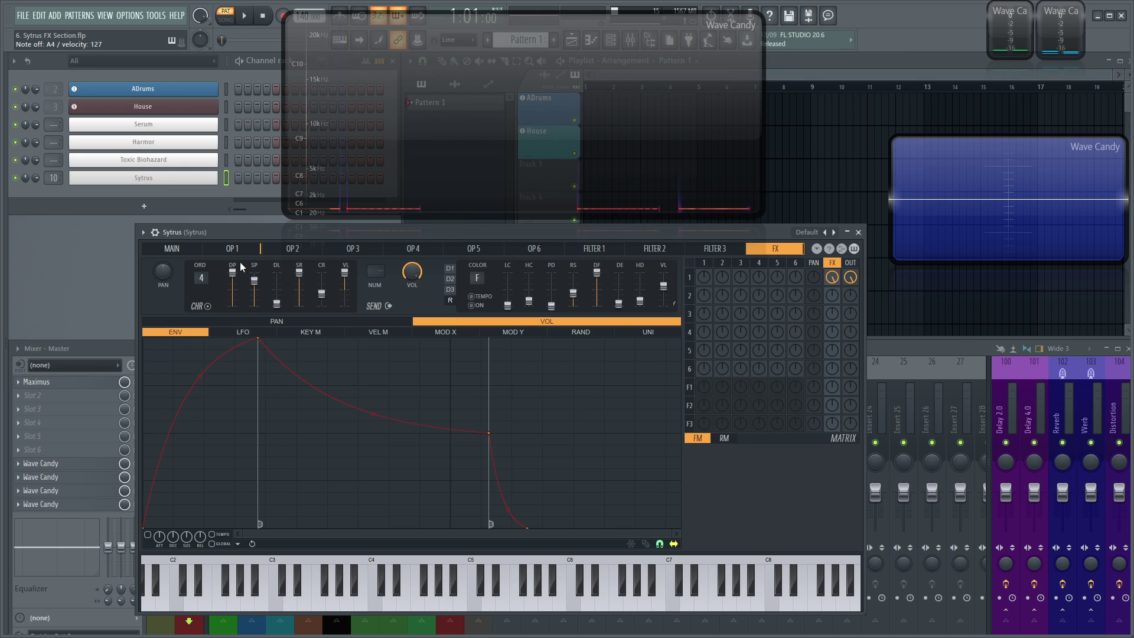
left_click_drag(235, 270, 235, 274)
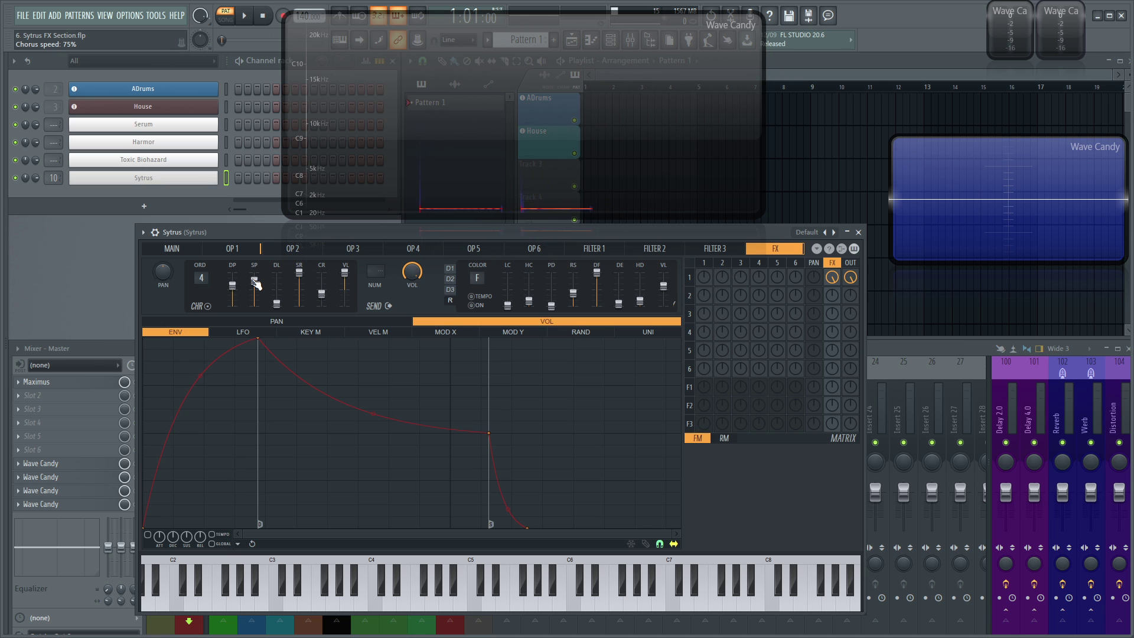
Step: Raise the chorus speed to 100% and play B4 to hear the faster modulation
left_click_drag(254, 281, 254, 280)
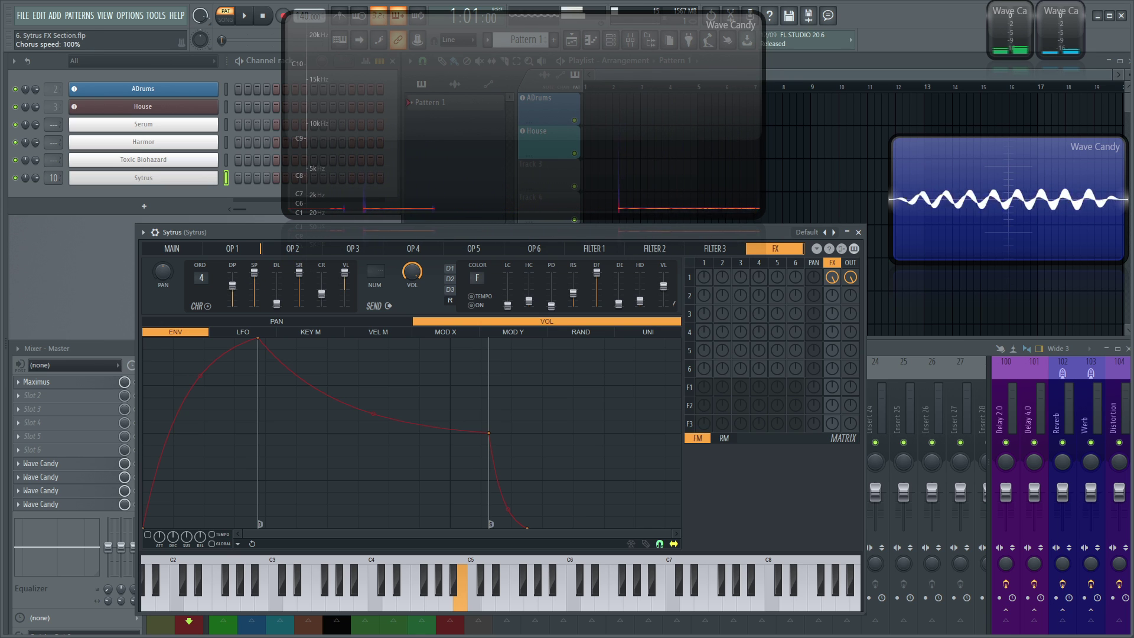
mouse_move(254, 272)
left_mouse_down()
mouse_move(254, 305)
mouse_move(254, 272)
left_mouse_up()
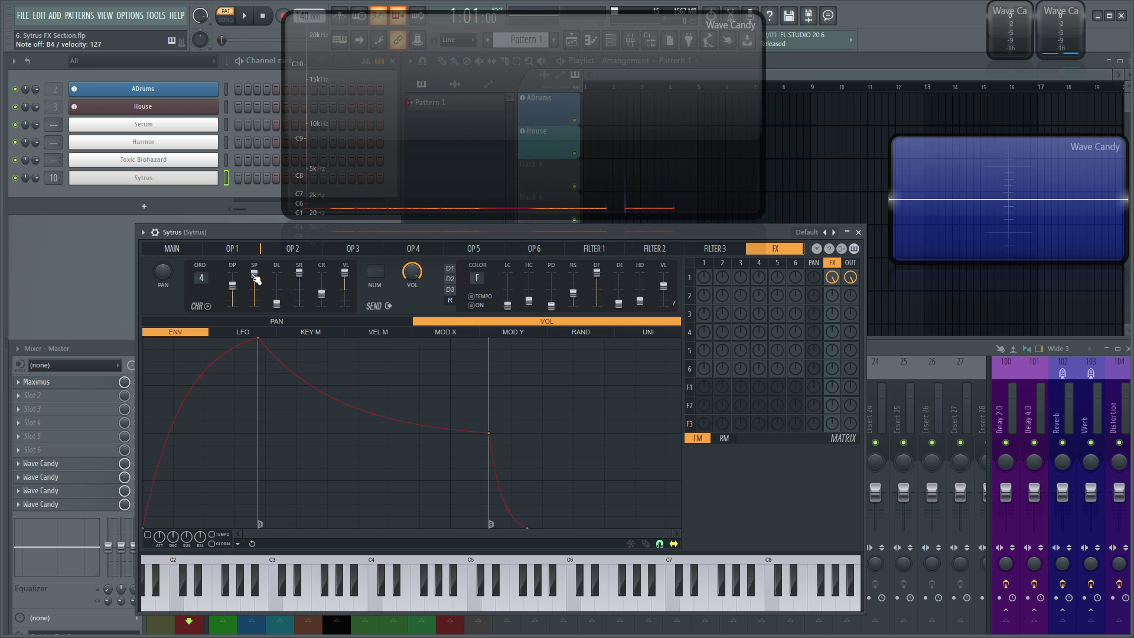
left_click_drag(254, 277, 254, 273)
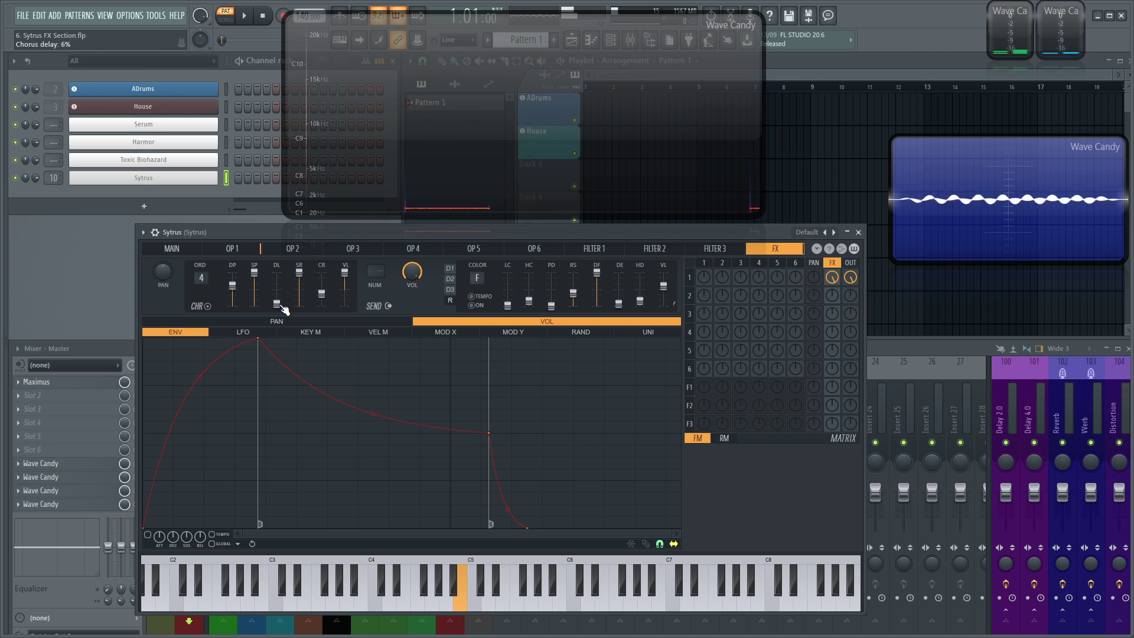
Step: Compare the chorus delay at its minimum and near its maximum while playing notes, and leave it somewhat above halfway
mouse_move(277, 304)
left_mouse_down()
mouse_move(277, 277)
mouse_move(254, 282)
mouse_move(276, 306)
left_mouse_up()
key("z")
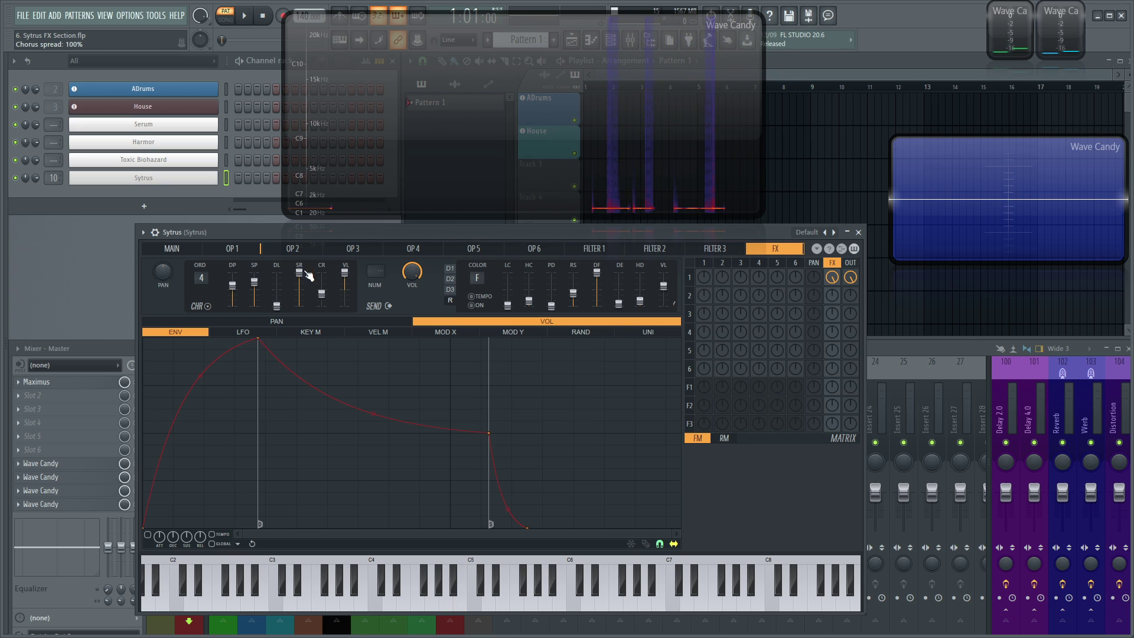
left_click_drag(276, 306, 279, 282)
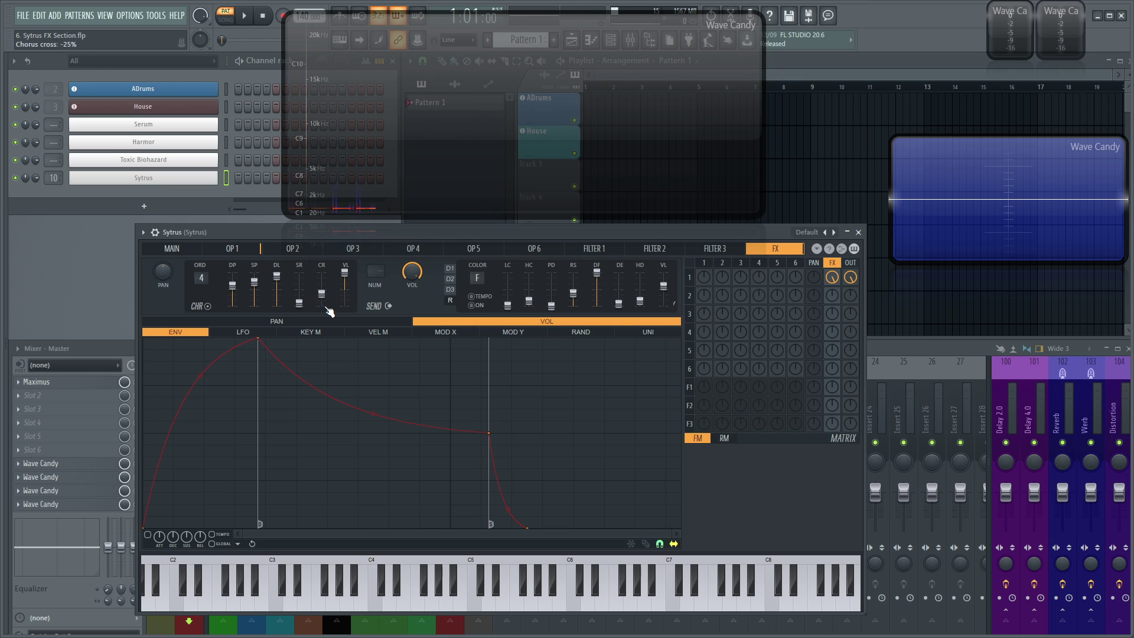
key("m")
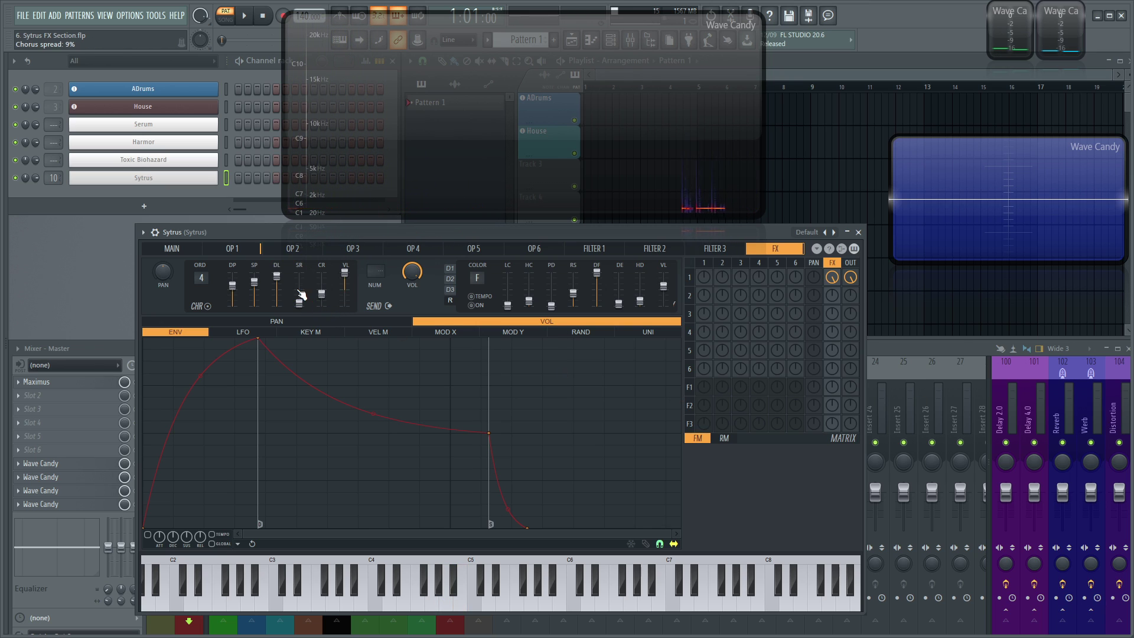
left_click_drag(277, 276, 277, 285)
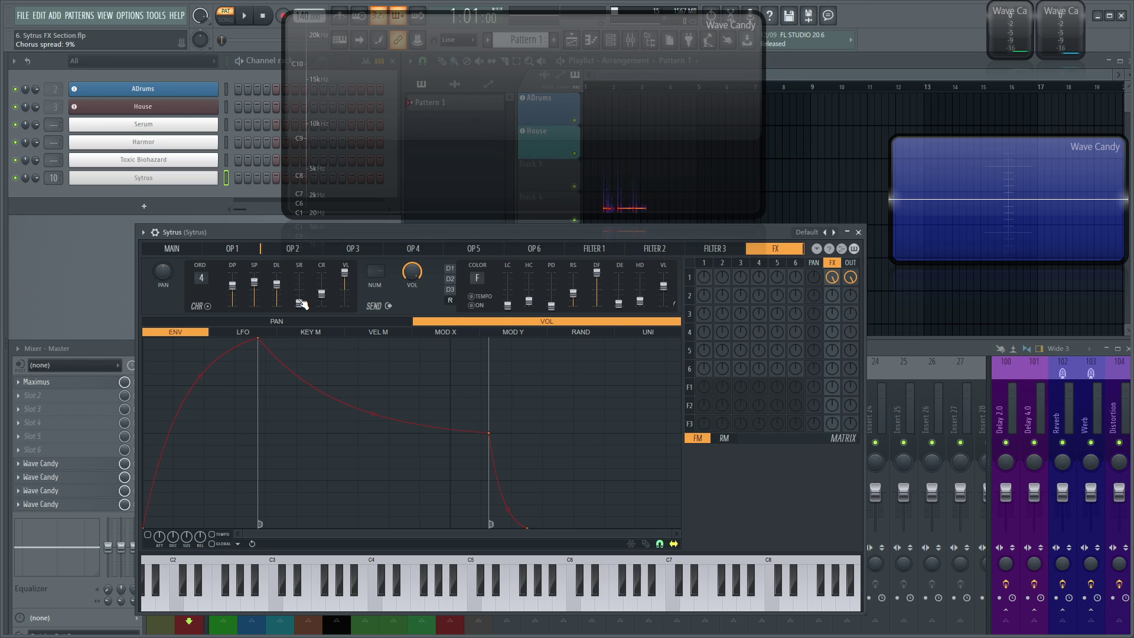
Step: Compare high and minimum chorus spread while playing several notes, and set the spread to 94%
mouse_move(300, 304)
left_mouse_down()
mouse_move(277, 279)
mouse_move(299, 297)
mouse_move(299, 284)
left_mouse_up()
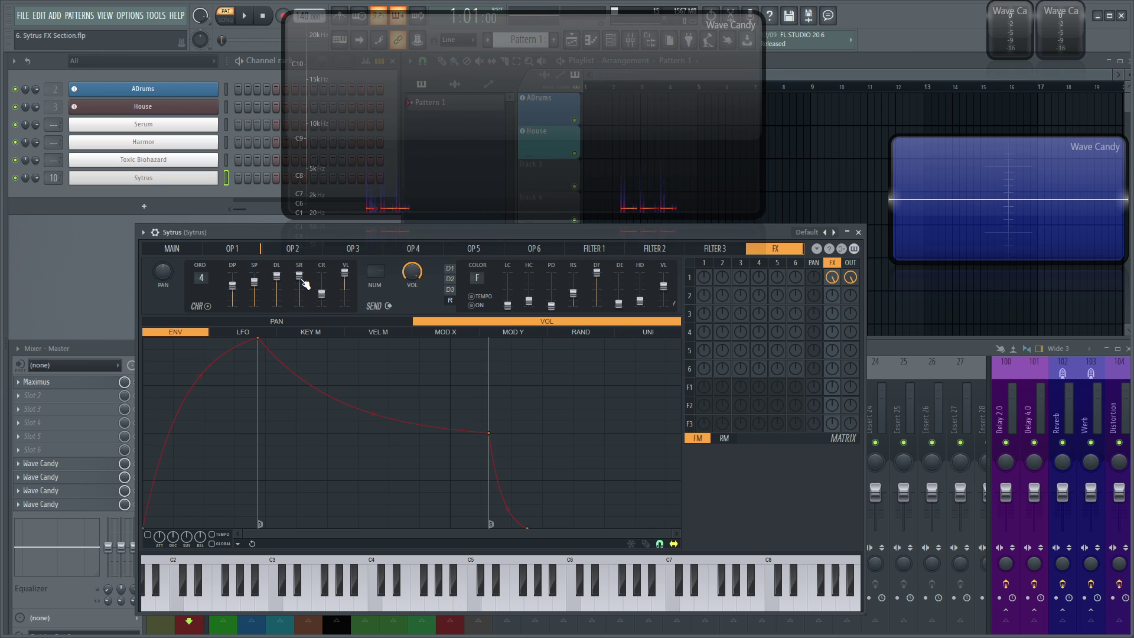
key("m")
key("m")
key("n")
left_click_drag(304, 284, 304, 313)
key("b")
key("v")
key("b")
key("b")
key("n")
key("v")
left_click_drag(300, 306, 280, 284)
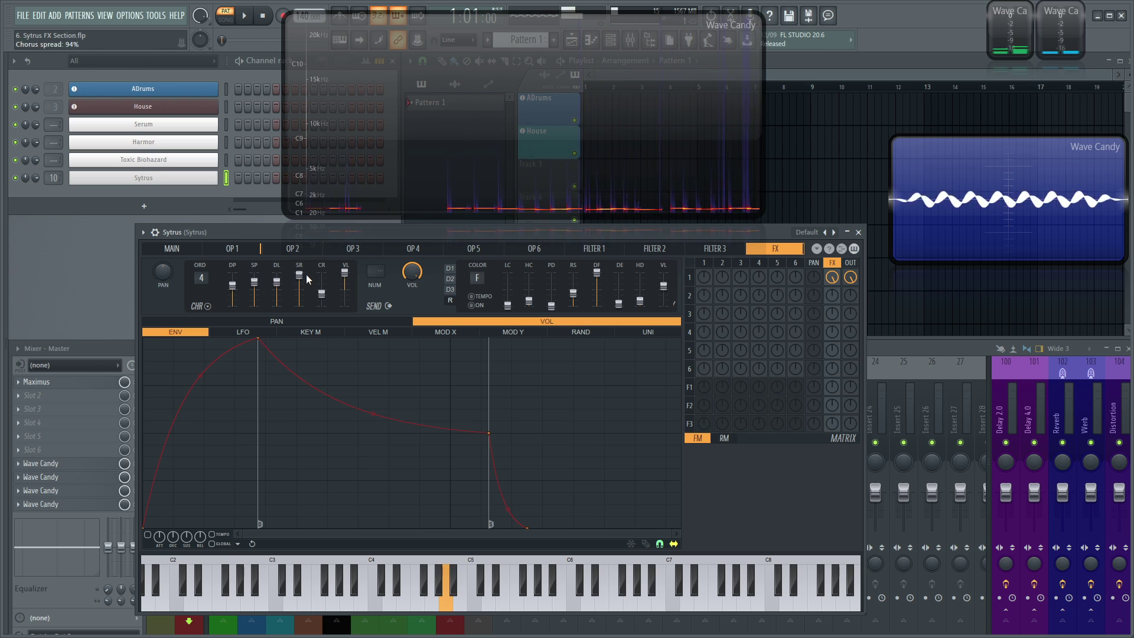
key("b")
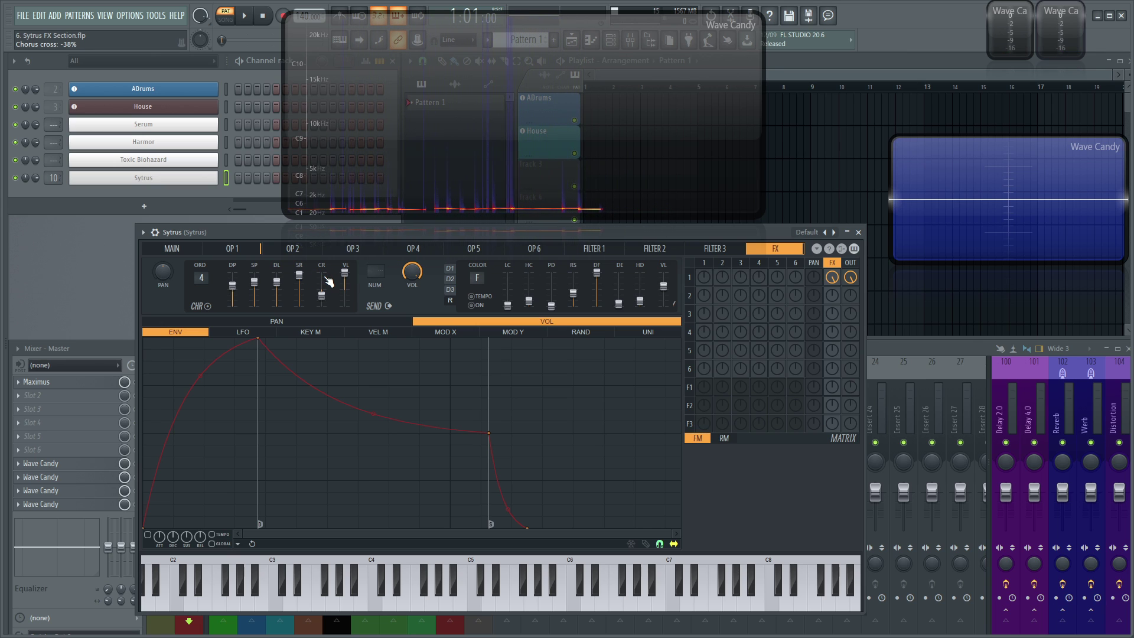
Step: Lower the chorus spread slightly and compare the cross at -13%, -25%, -80% and maximum, leaving it about centred
left_click_drag(323, 296, 323, 295)
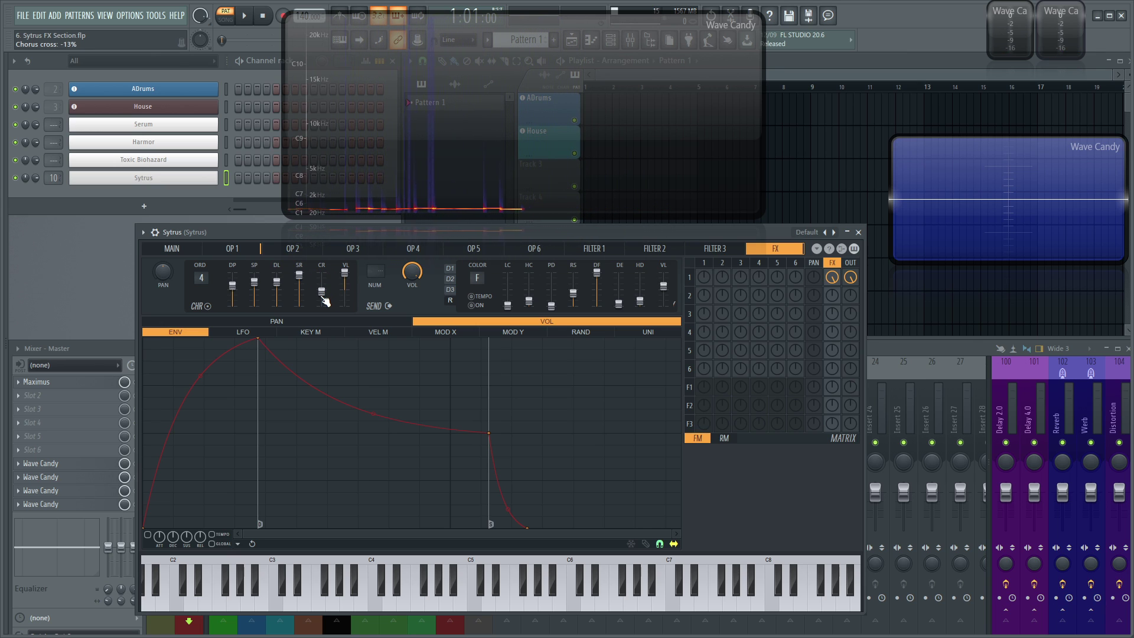
scroll(328, 303, "down", 3)
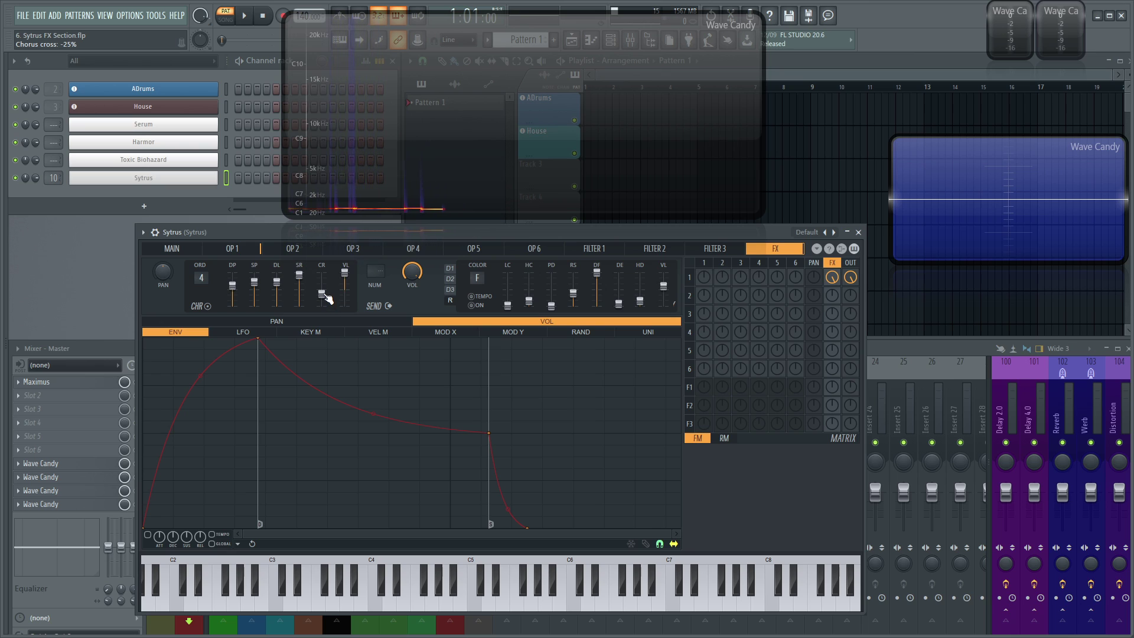
left_click_drag(323, 295, 329, 293)
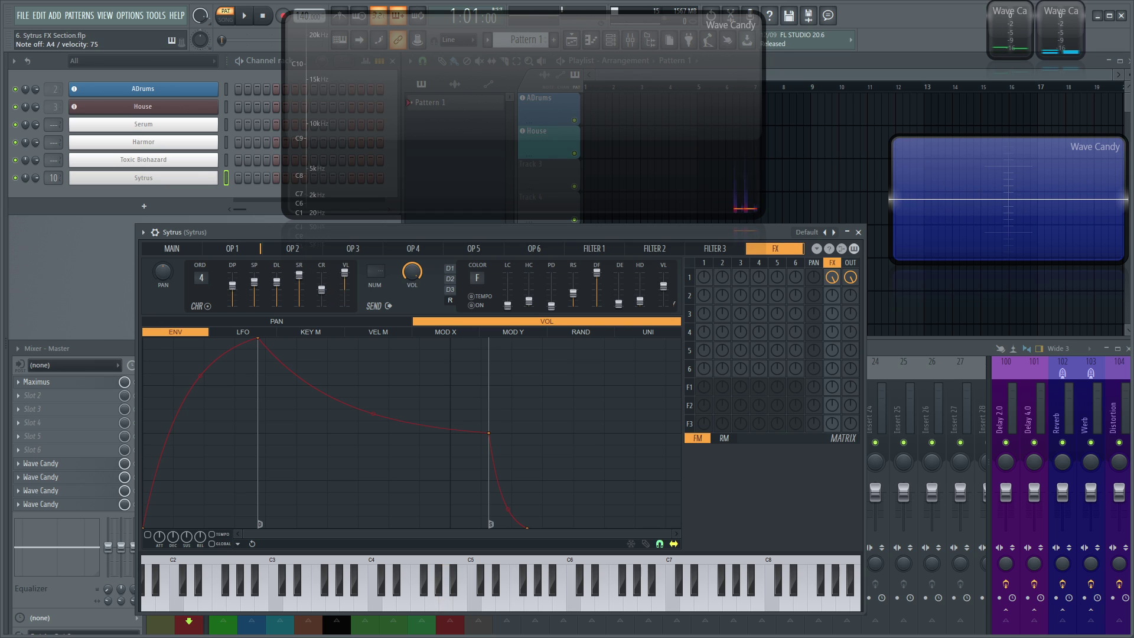
left_click_drag(301, 275, 323, 281)
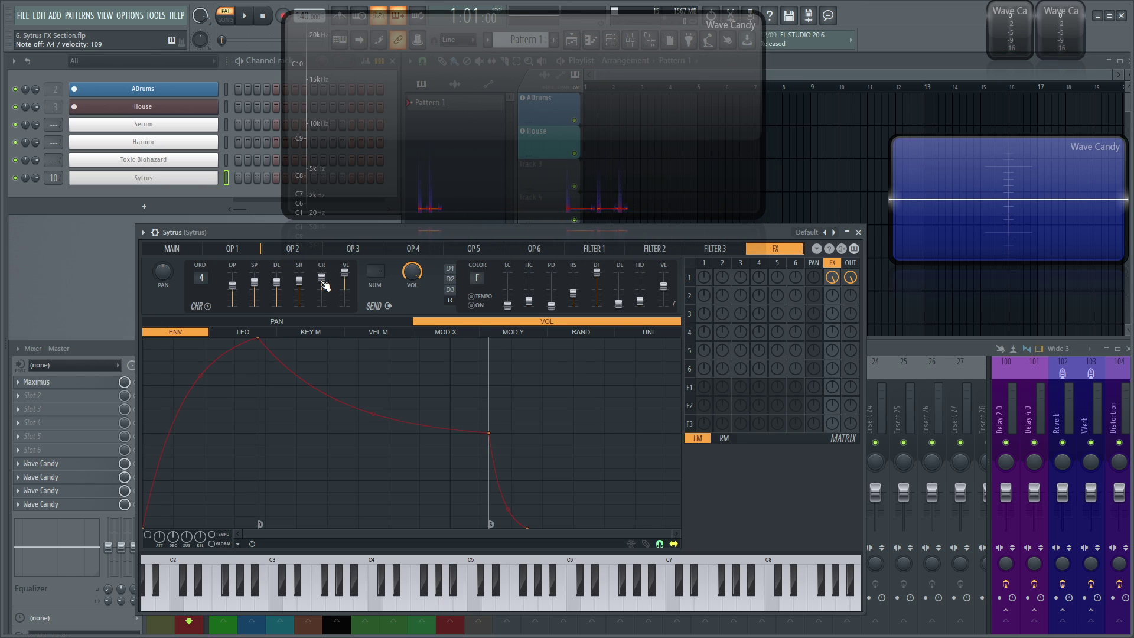
left_click_drag(324, 286, 324, 296)
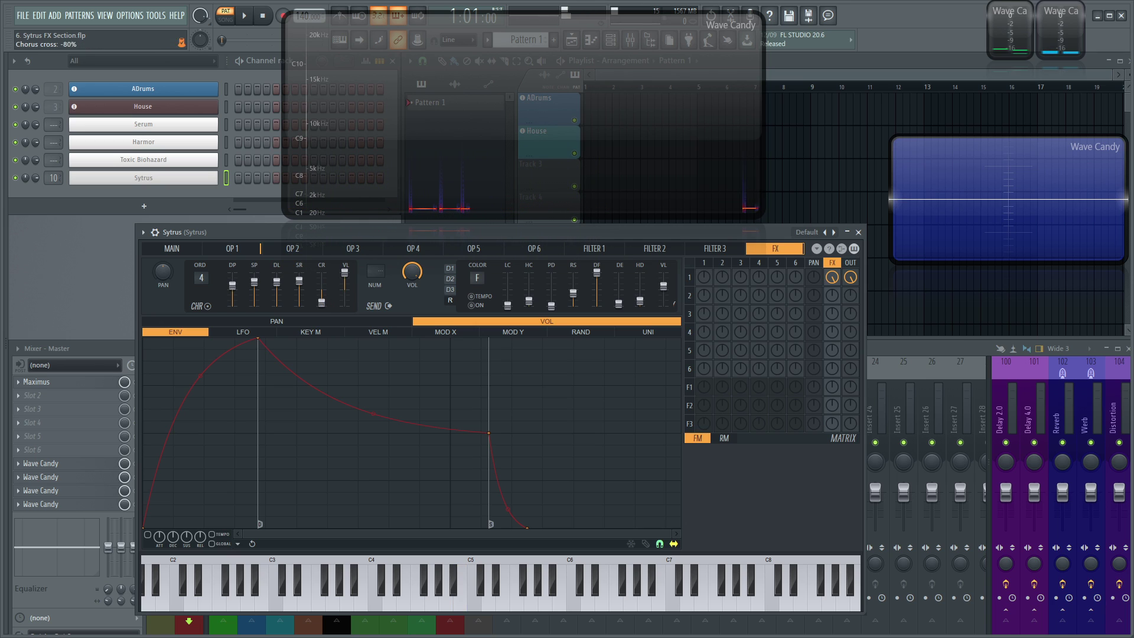
mouse_move(321, 294)
left_mouse_down()
mouse_move(320, 306)
mouse_move(322, 273)
left_mouse_up()
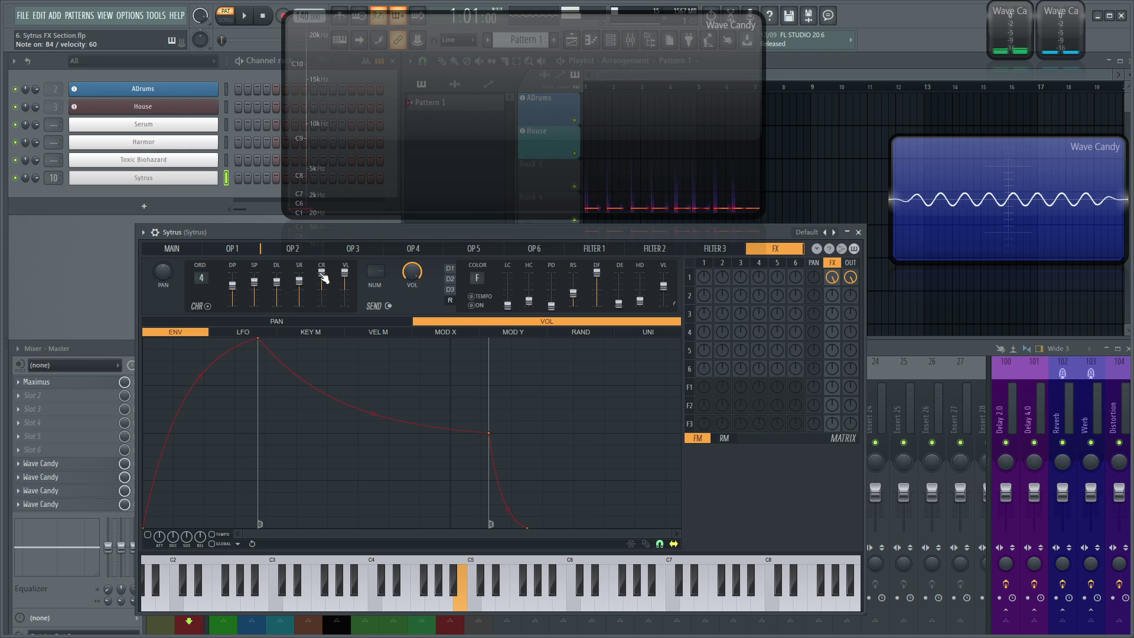
mouse_move(323, 277)
left_mouse_down()
mouse_move(323, 302)
mouse_move(321, 289)
left_mouse_up()
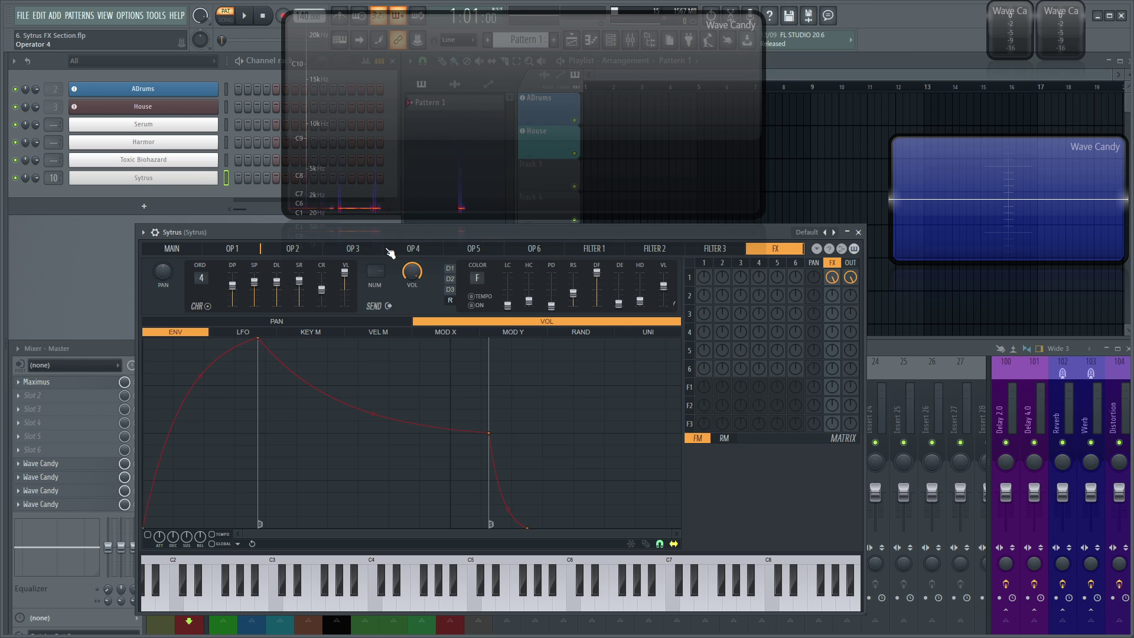
Step: Set the FX send's effect track number to 1 and select the Sytrus track in the mixer to relate it to the send
left_click_drag(388, 233, 391, 242)
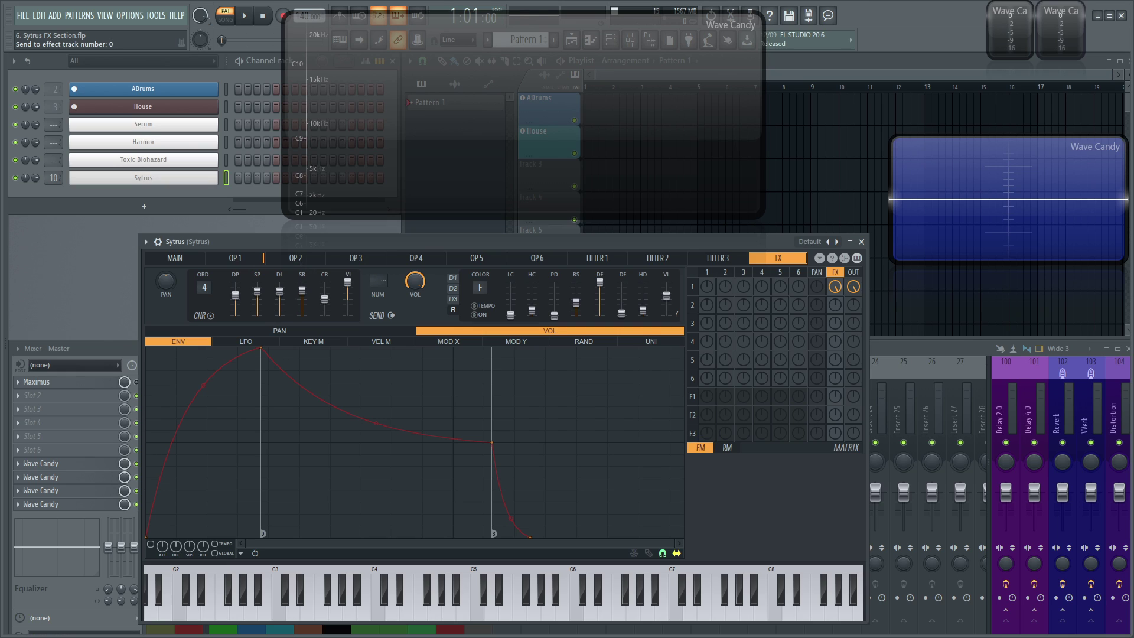
left_click(868, 342)
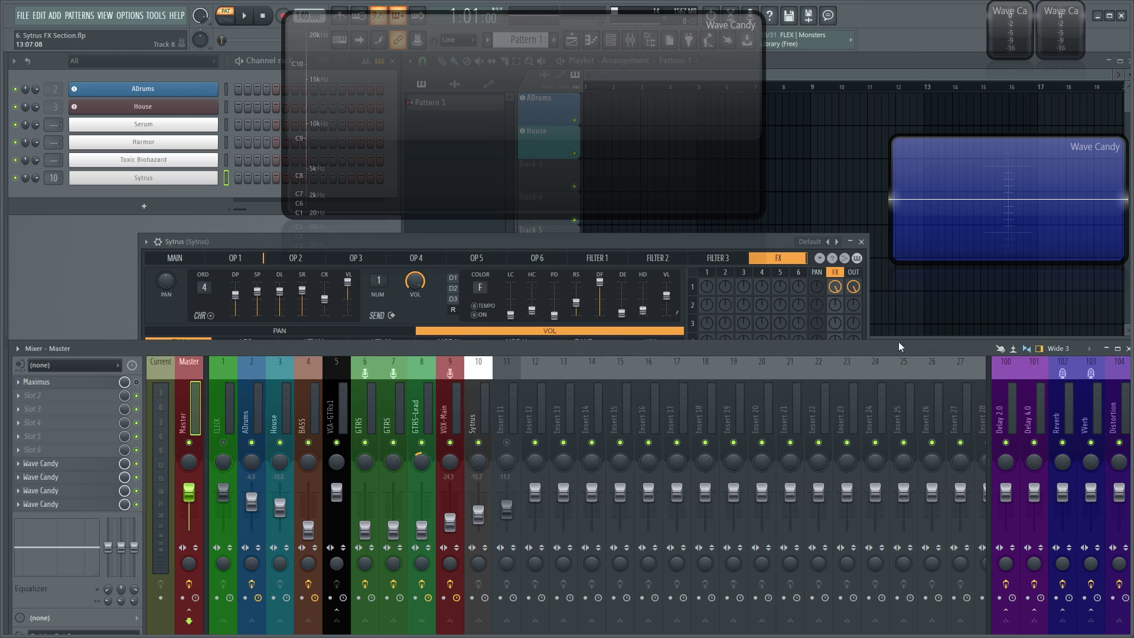
left_click(478, 402)
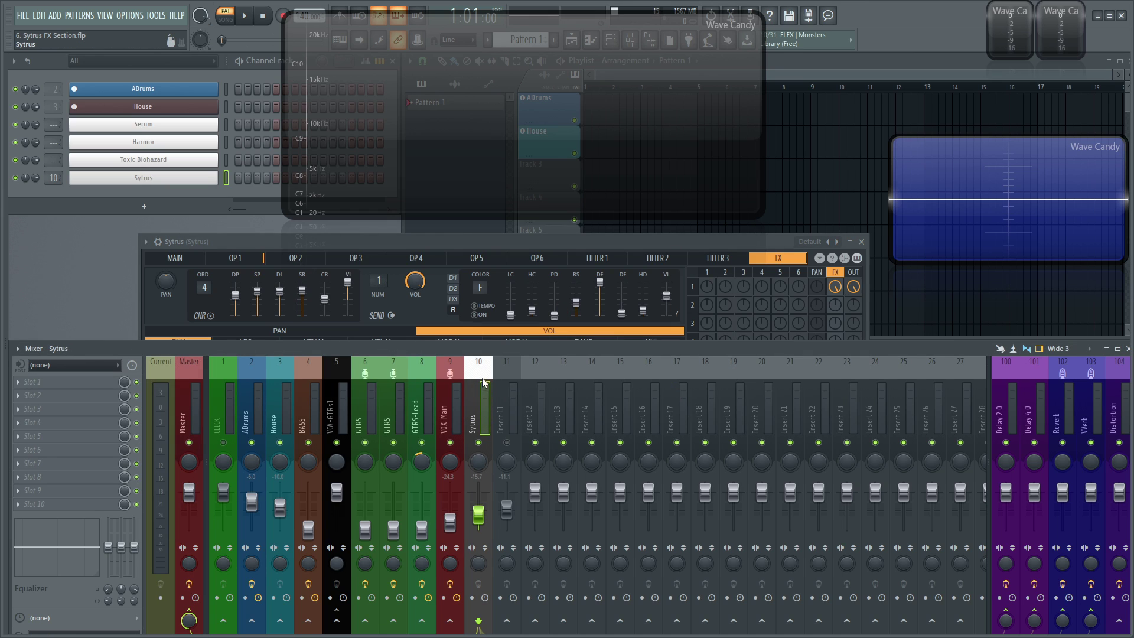
left_click(444, 247)
left_click(931, 342)
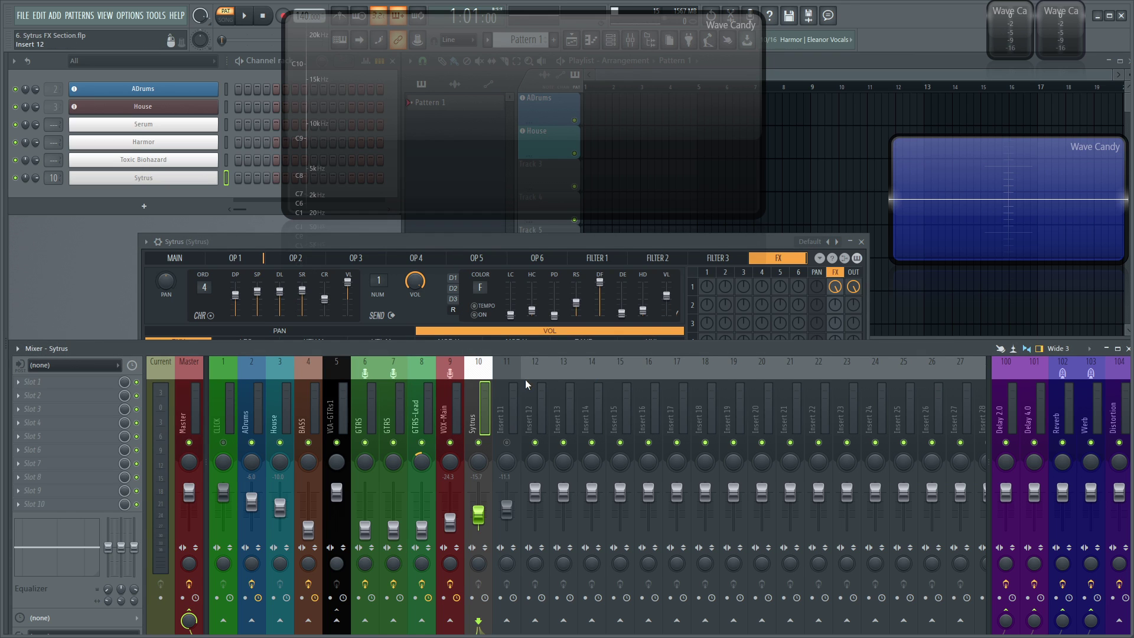
left_click(450, 245)
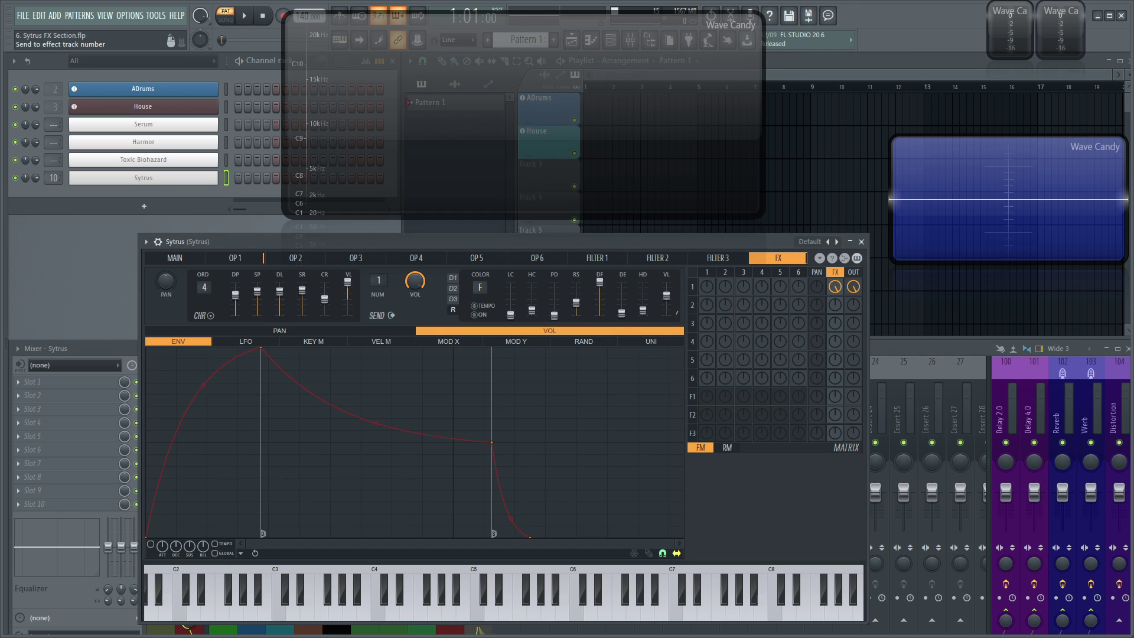
Step: Select Insert 12 in the mixer and try effect track number 2 for the FX send, resetting the number to none
left_click(872, 349)
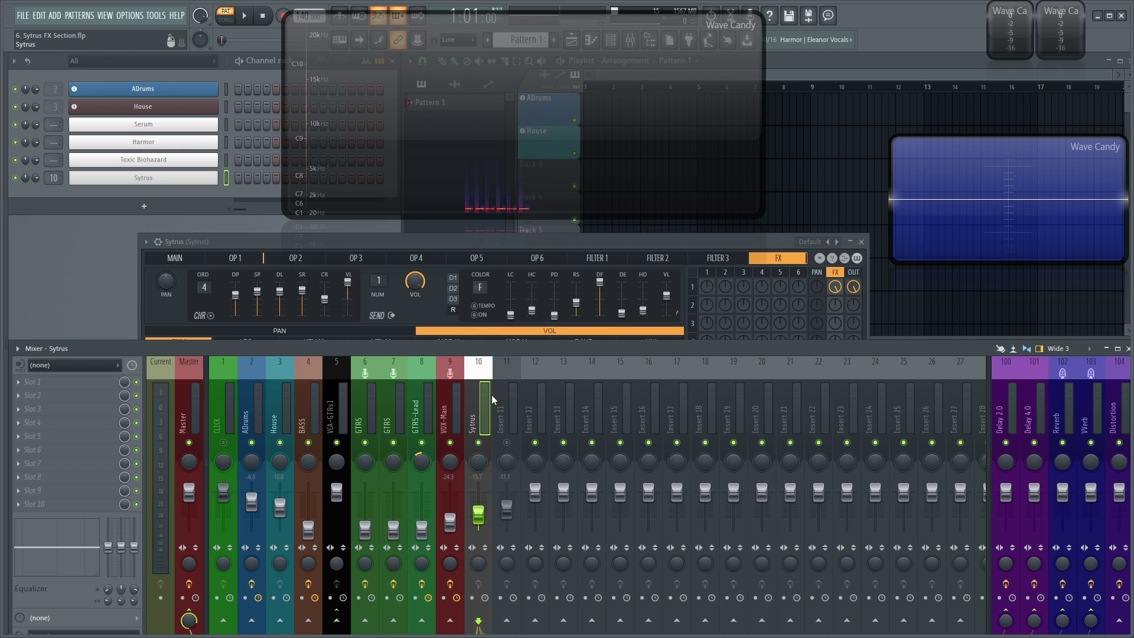
left_click(534, 383)
left_click_drag(379, 281, 379, 282)
left_click(964, 360)
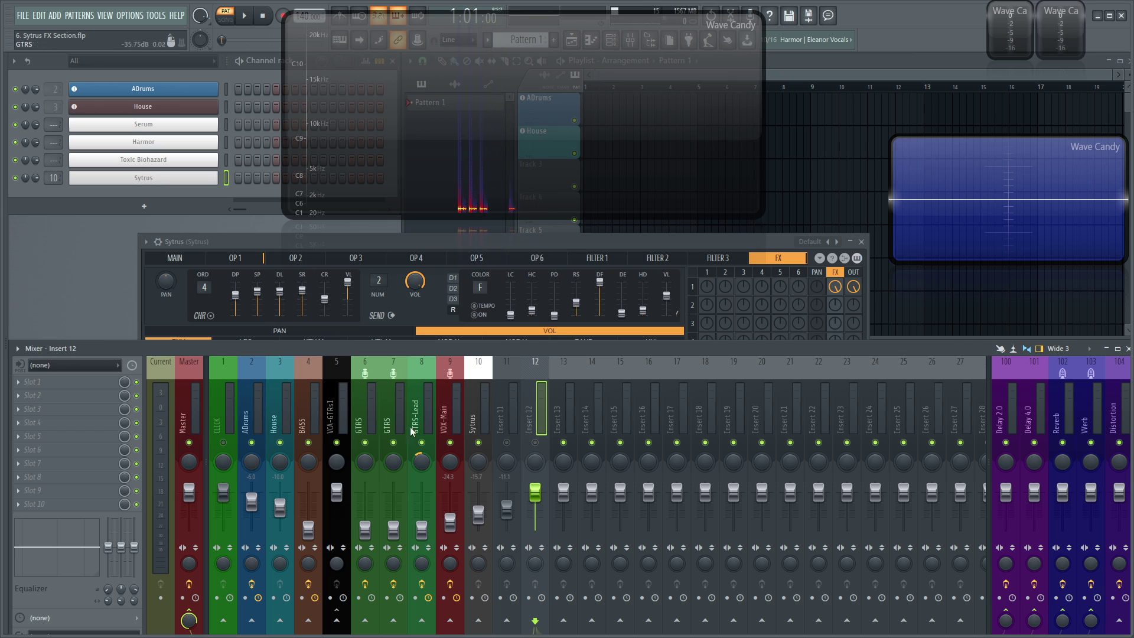
left_click(376, 312)
left_click_drag(379, 281, 377, 313)
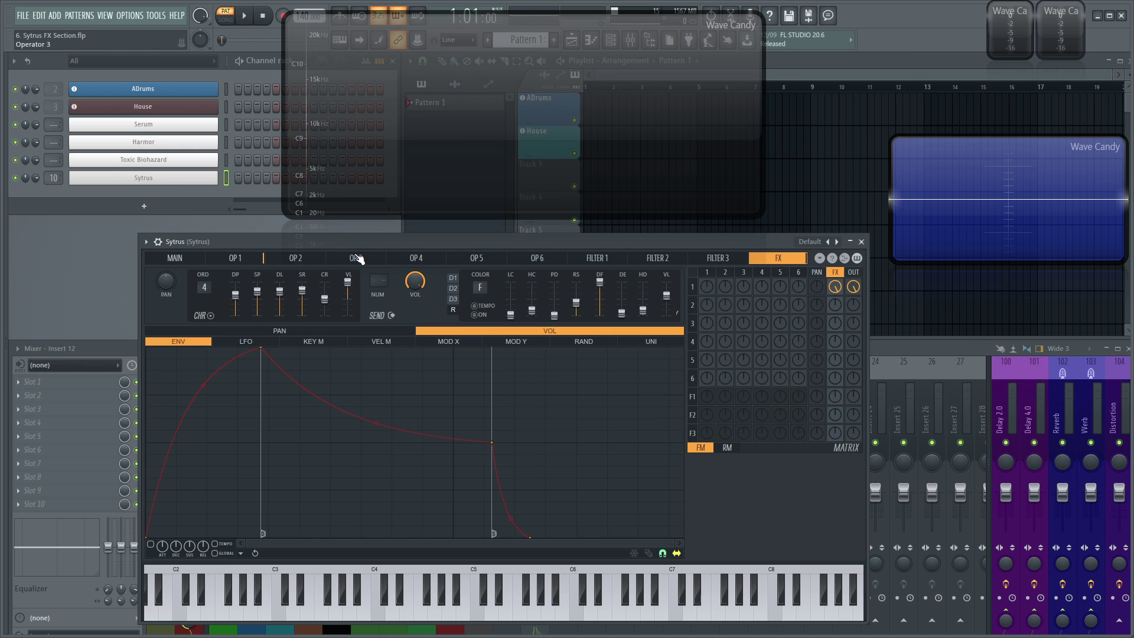
Step: Look through the settings of delay 1, delay 2 and the reverb in the FX section, returning to delay 1
left_click(453, 277)
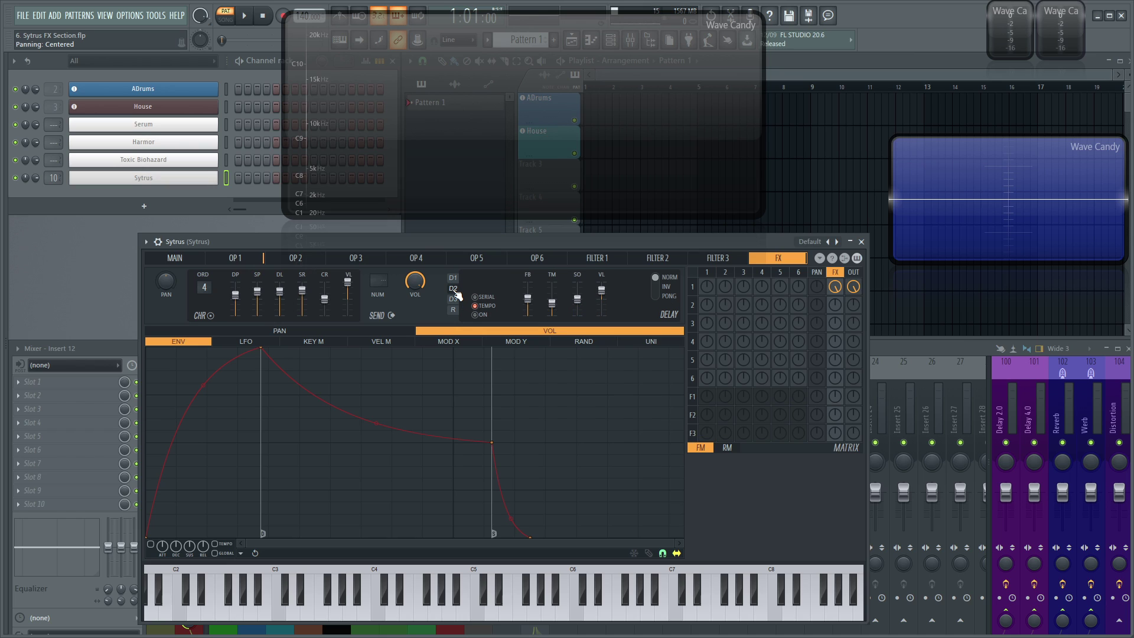
left_click(453, 288)
left_click(451, 309)
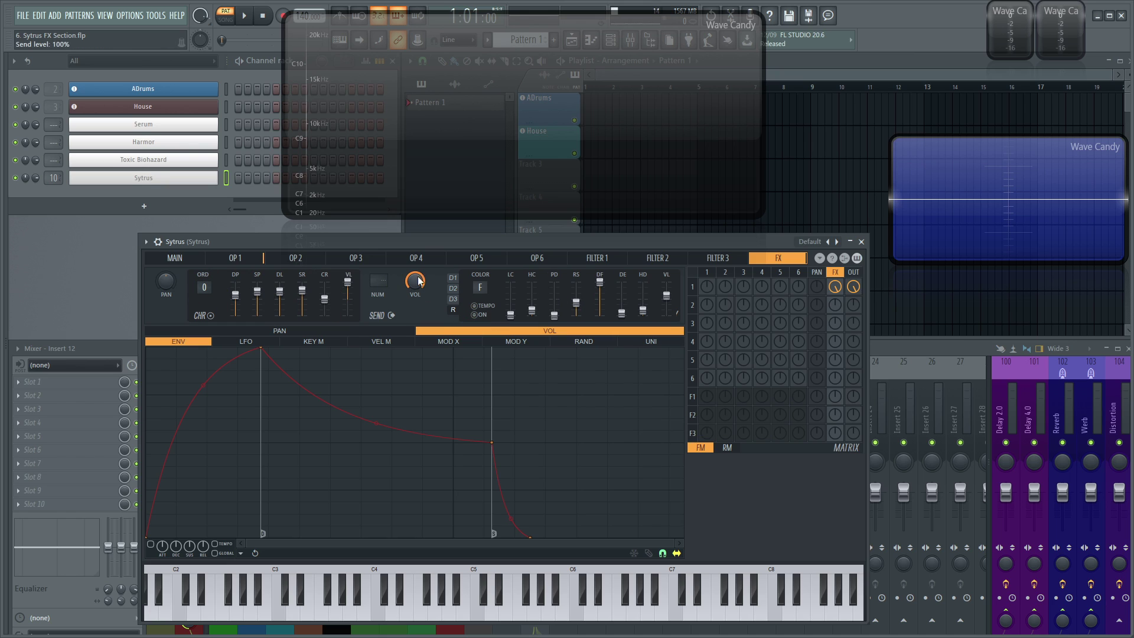
left_click(453, 278)
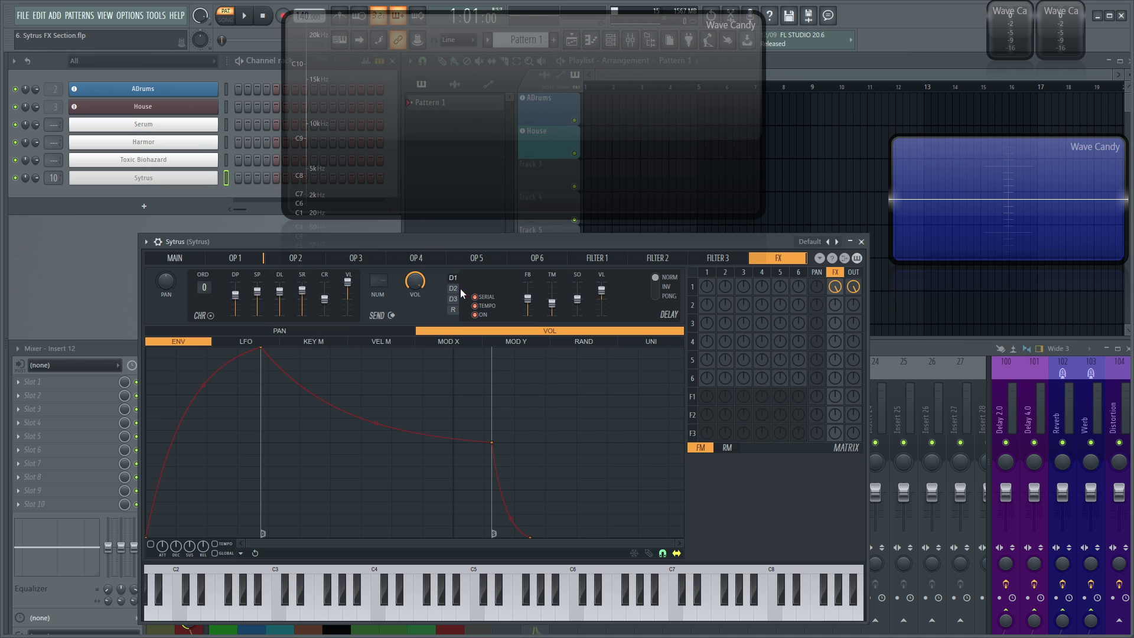
Step: Audition delay 1 with its feedback raised in stages to near maximum while playing notes, and bring the feedback back down
key("m")
key("m")
left_click_drag(532, 305, 532, 297)
key("m")
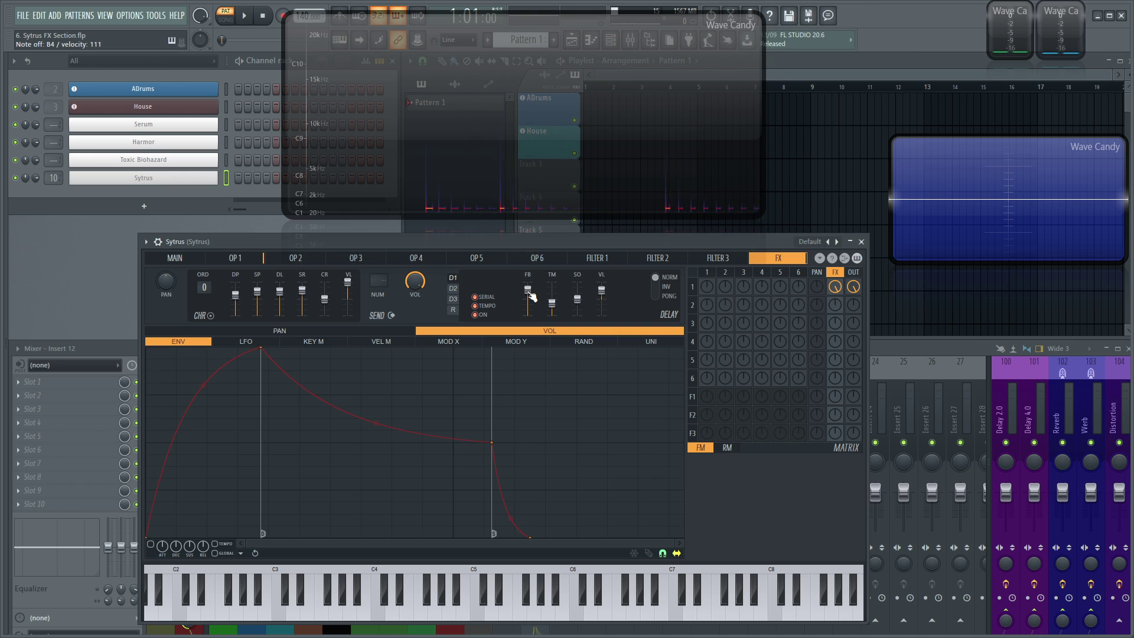
left_click_drag(532, 297, 531, 287)
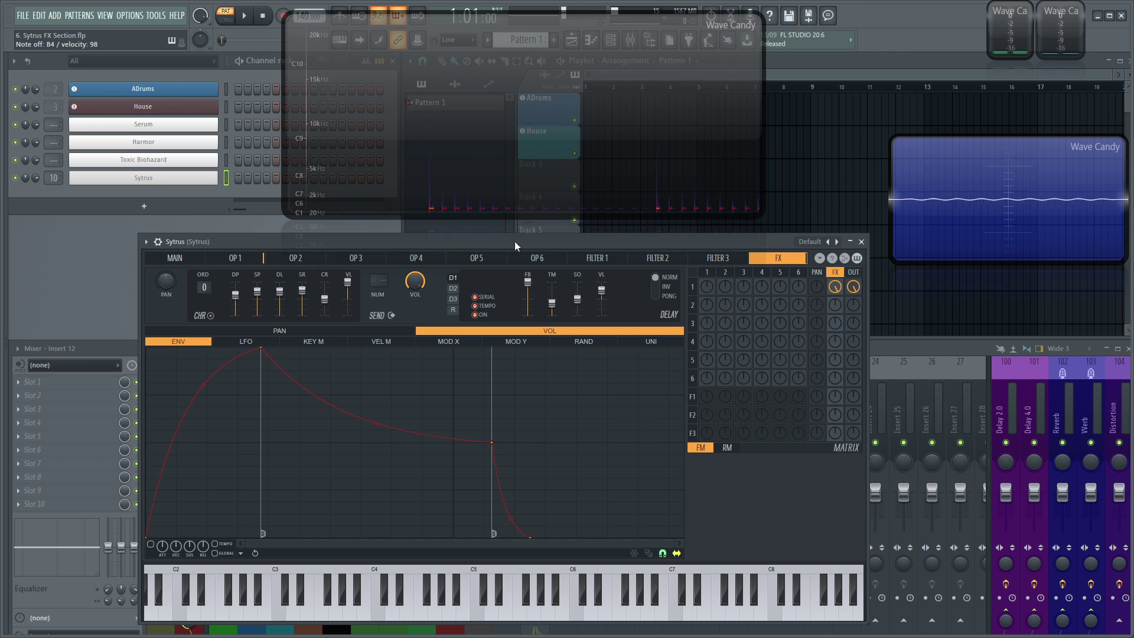
left_click_drag(528, 283, 552, 295)
left_click(493, 307)
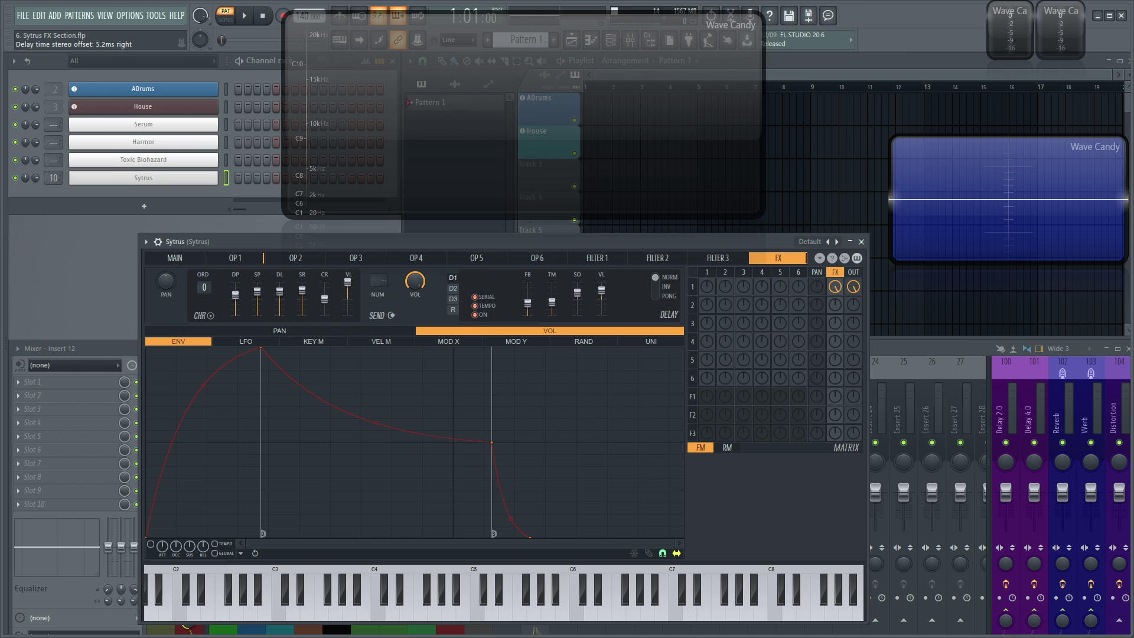
Step: Compare delay 1's time stereo offset near both extremes while playing notes, and reset it to its default
key("m")
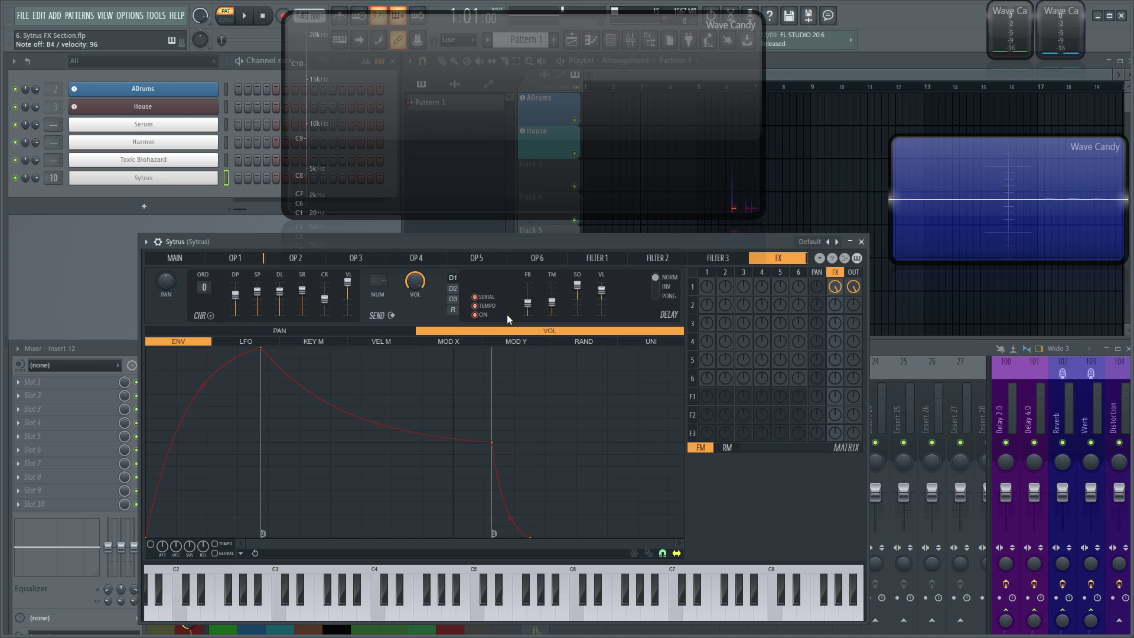
key("m")
left_click_drag(580, 286, 578, 282)
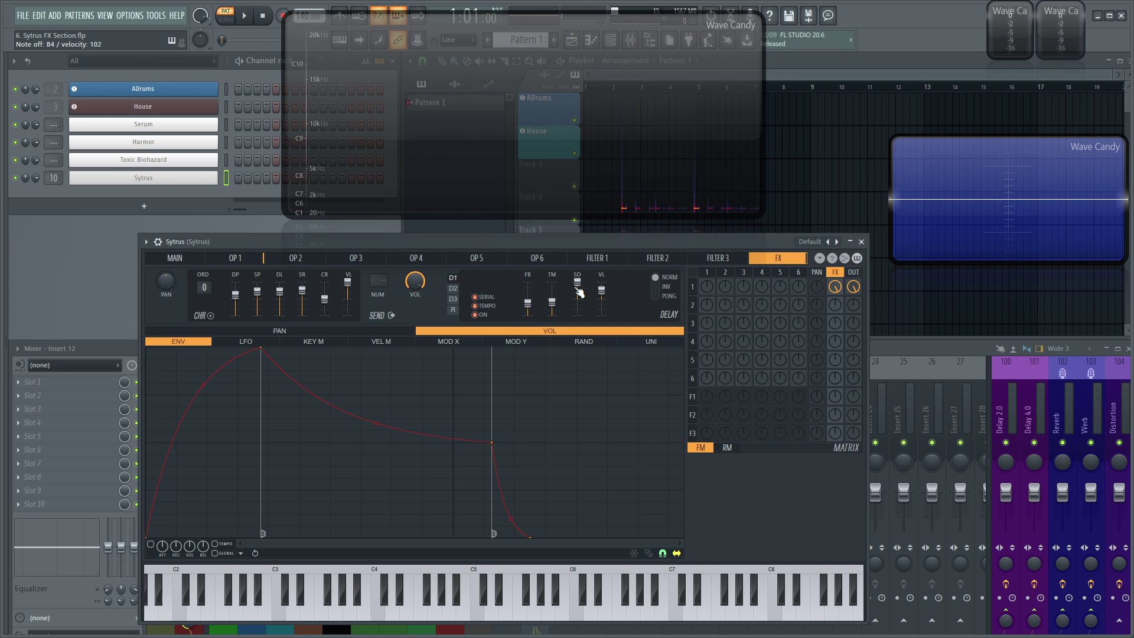
left_click_drag(578, 290, 582, 319)
left_click(581, 316, "alt")
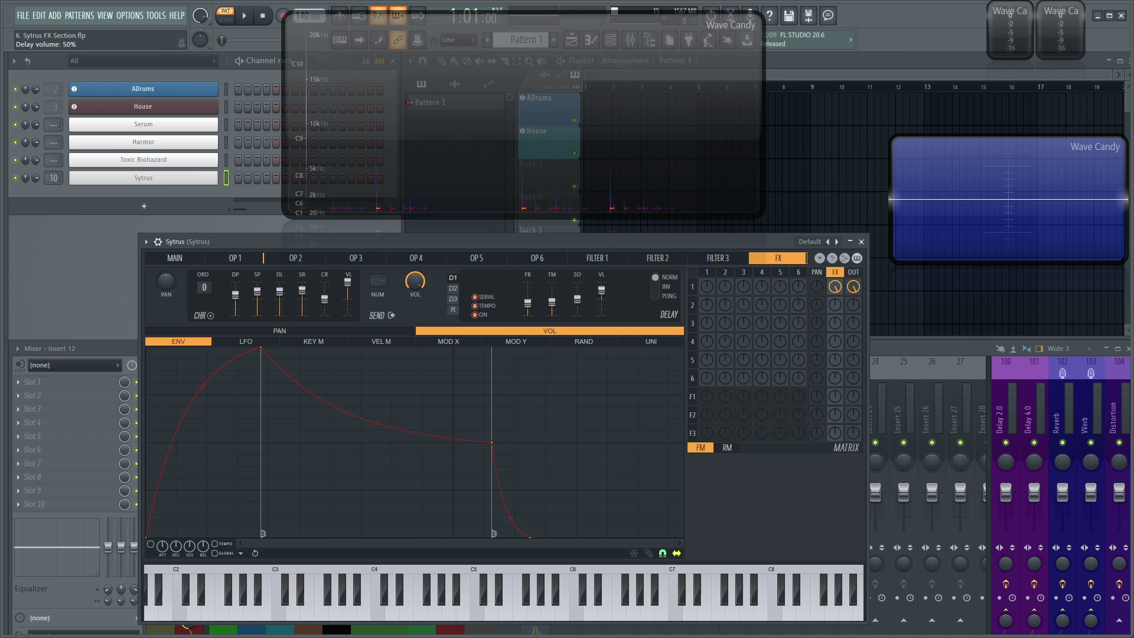
Step: Try the inverted and ping-pong modes on delay 1, and check delay 2's settings
scroll(601, 290, "down", 2)
left_click(666, 287)
left_click(666, 295)
left_click(453, 289)
left_click(453, 278)
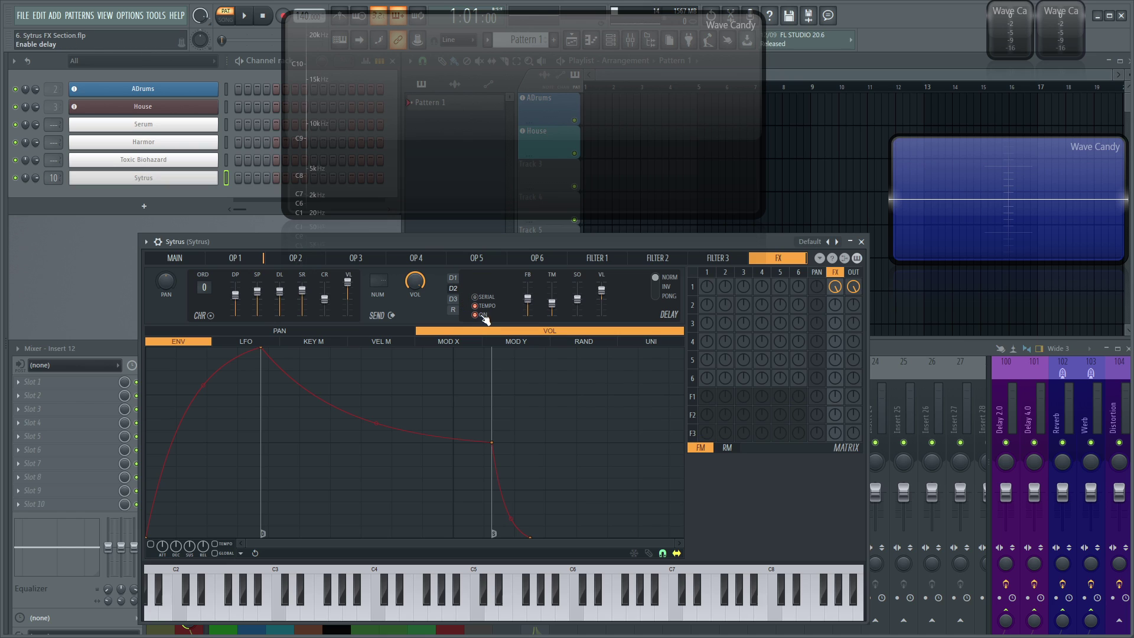
Step: Enable the reverb with its volume at 55%, play a note to hear it, and set the reverb color to B+
left_click(453, 309)
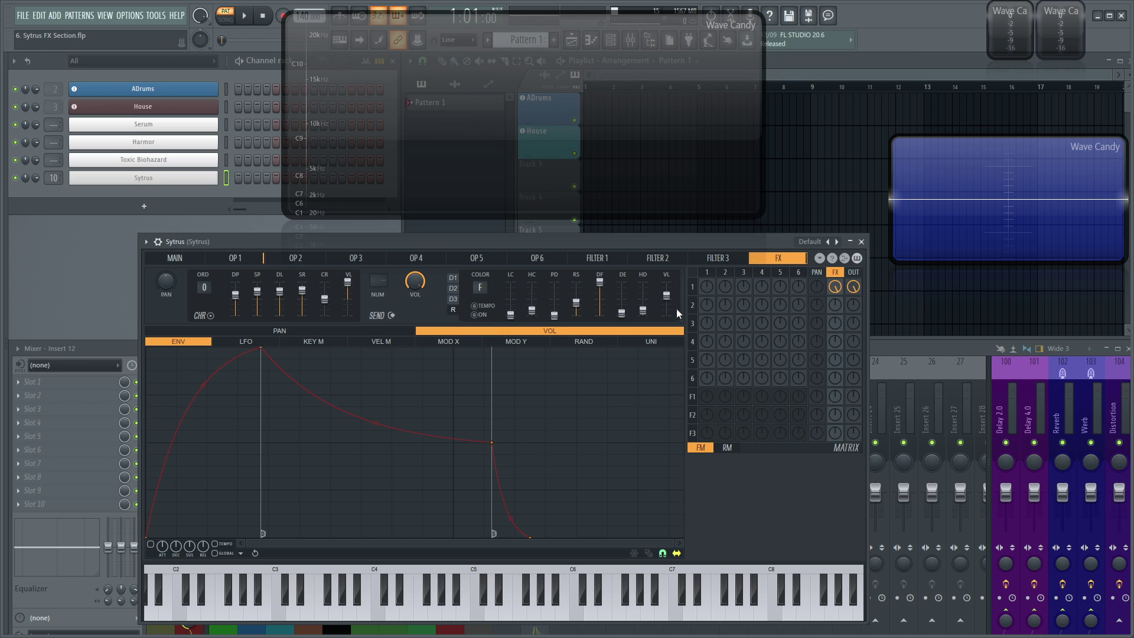
left_click(492, 315)
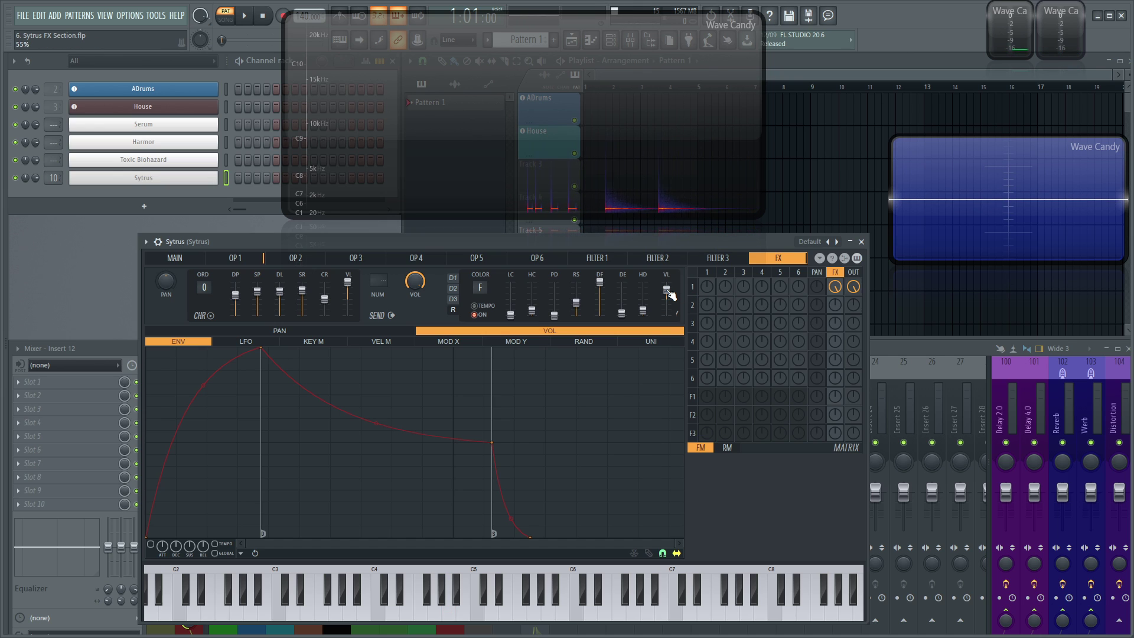
key("h")
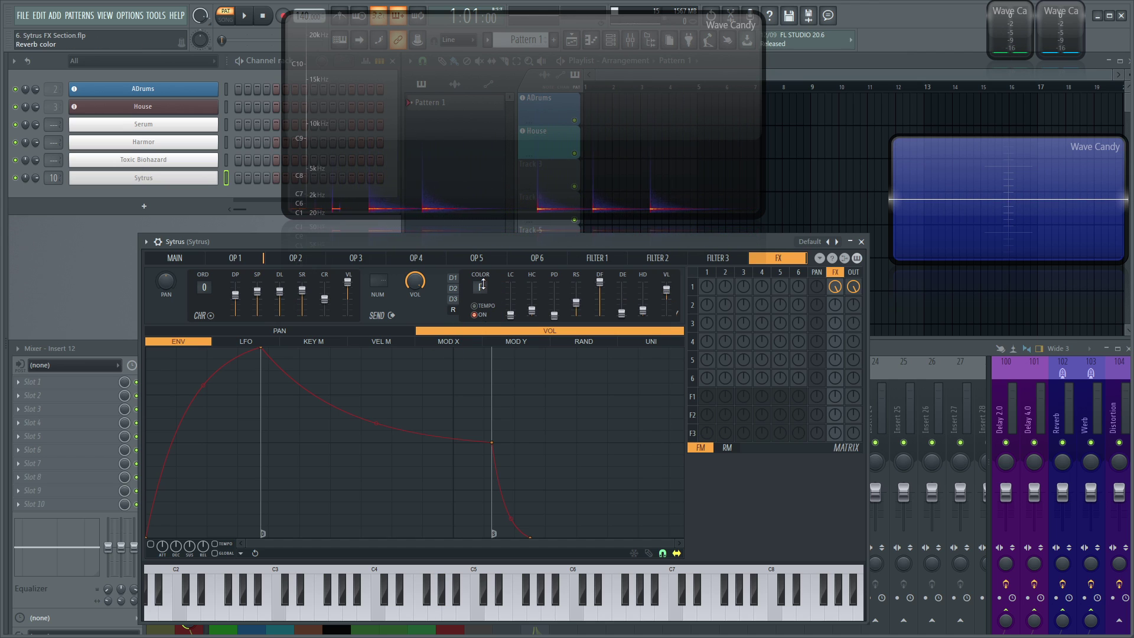
mouse_move(483, 284)
left_mouse_down()
mouse_move(483, 298)
mouse_move(483, 278)
left_mouse_up()
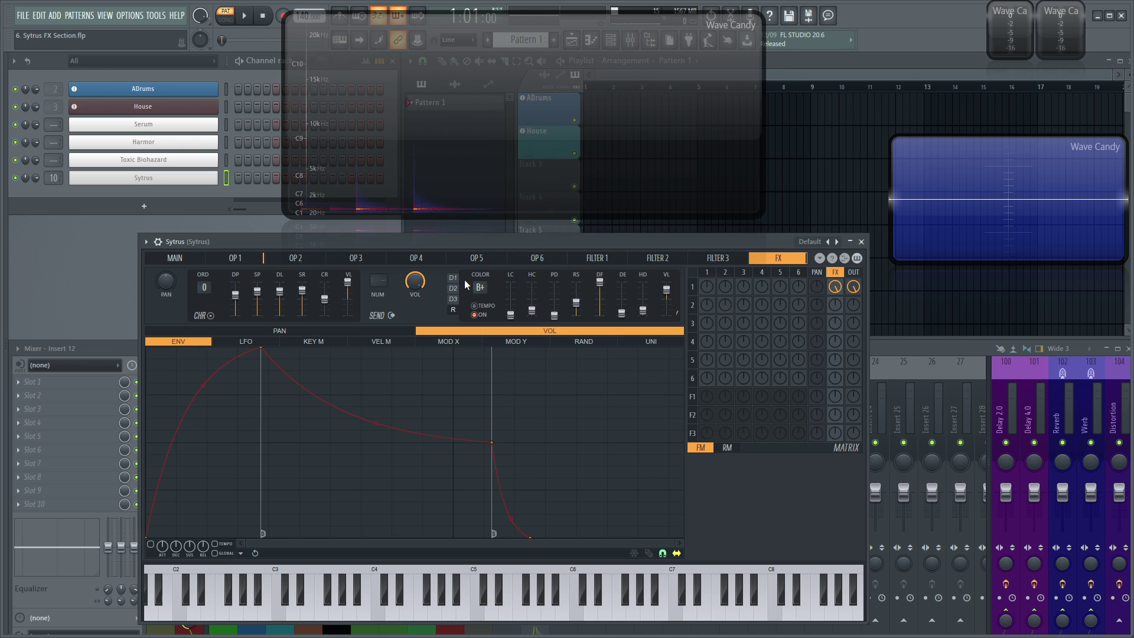
left_click_drag(480, 287, 481, 283)
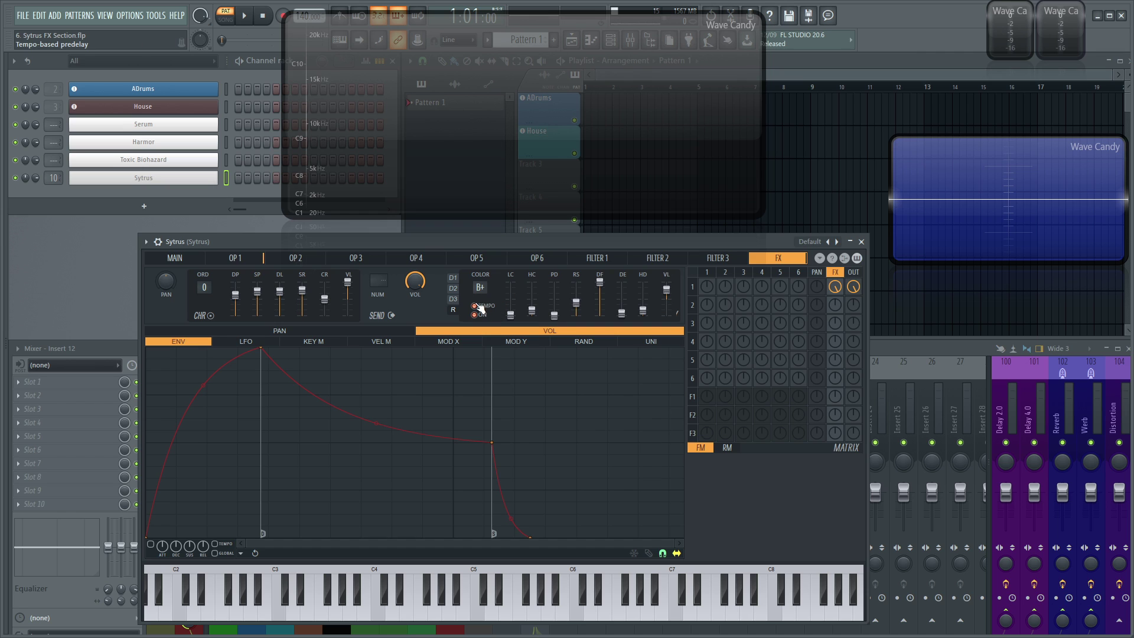
Step: Show the mixer briefly, return to the Sytrus window and lower the reverb predelay to near minimum
key("F9")
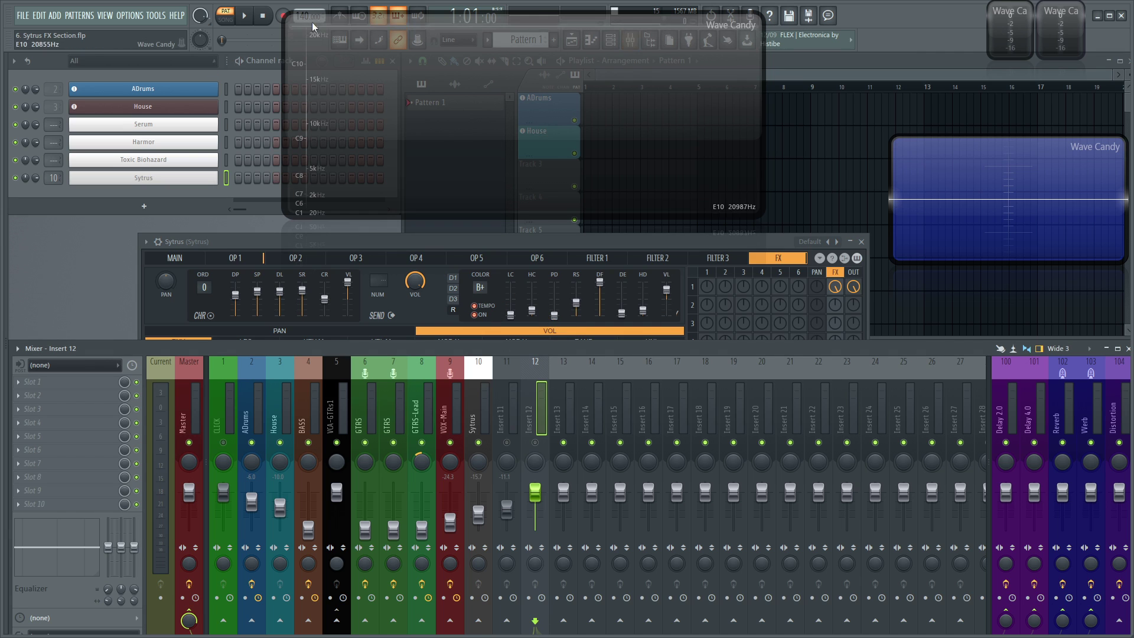
left_click(289, 241)
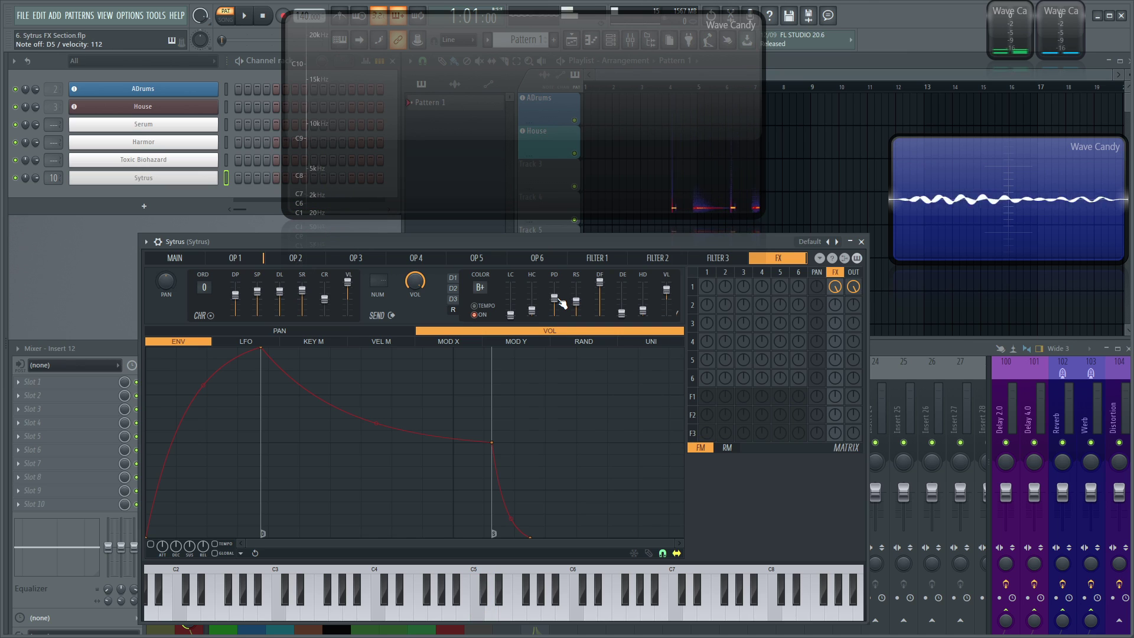
left_click_drag(561, 303, 554, 316)
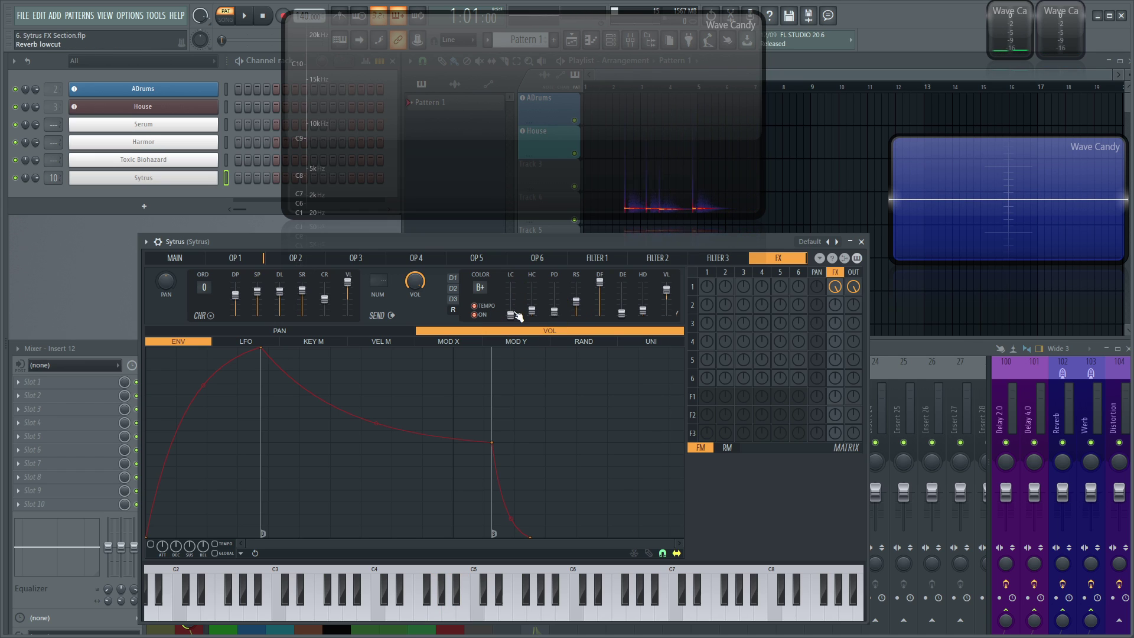
Step: Raise the reverb low cut slightly and compare a large and a small room size, leaving the room small
left_click_drag(511, 318, 513, 315)
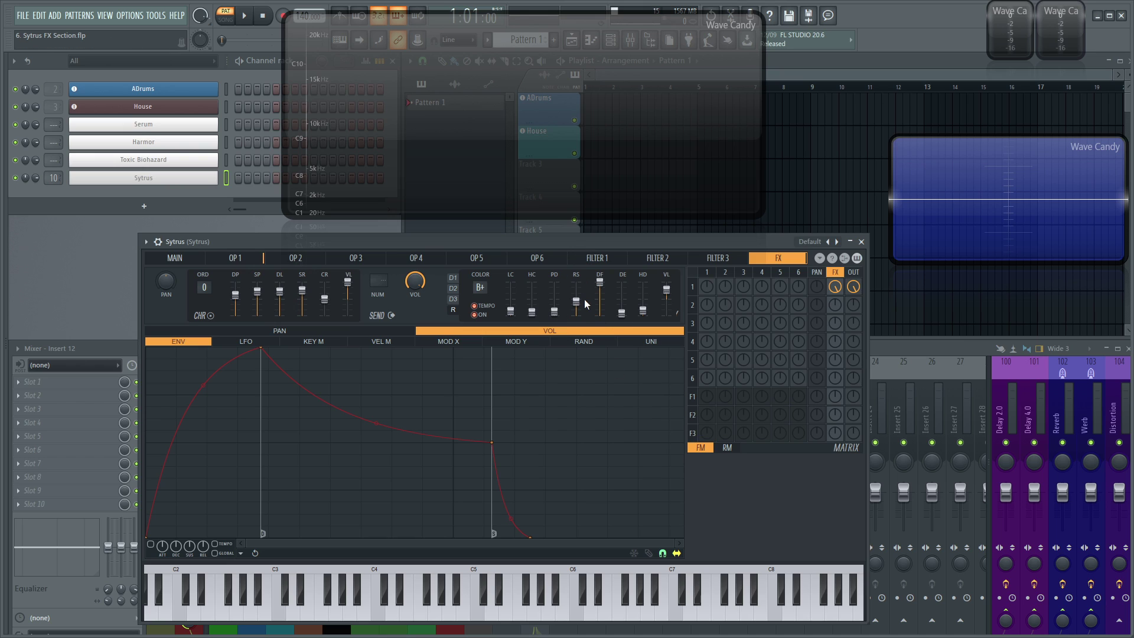
left_click_drag(583, 297, 577, 286)
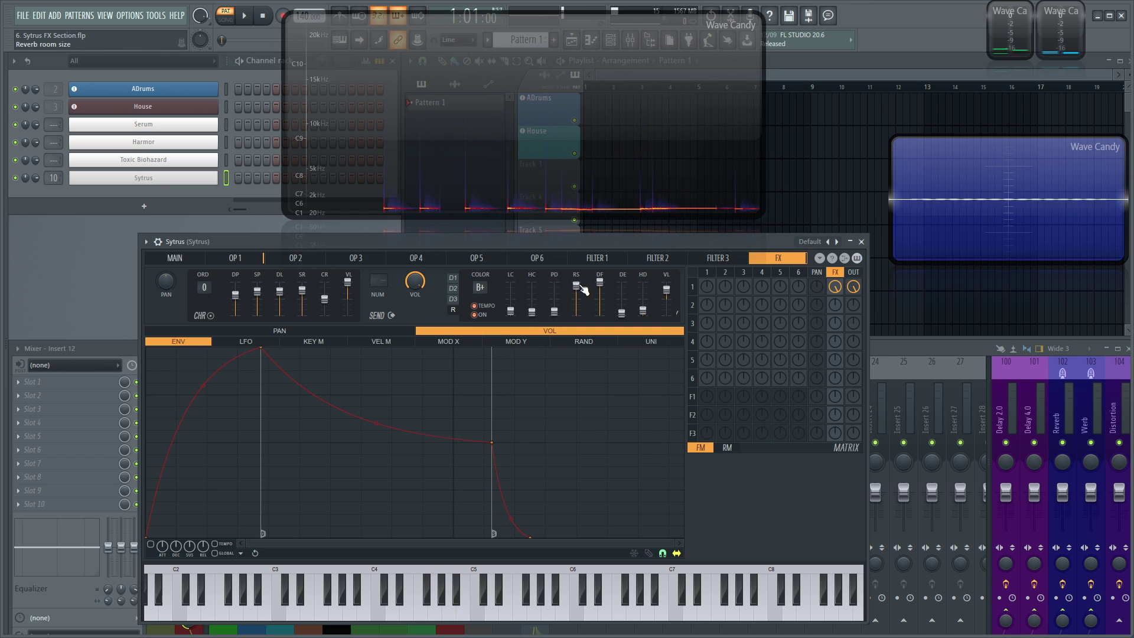
left_click_drag(583, 290, 583, 308)
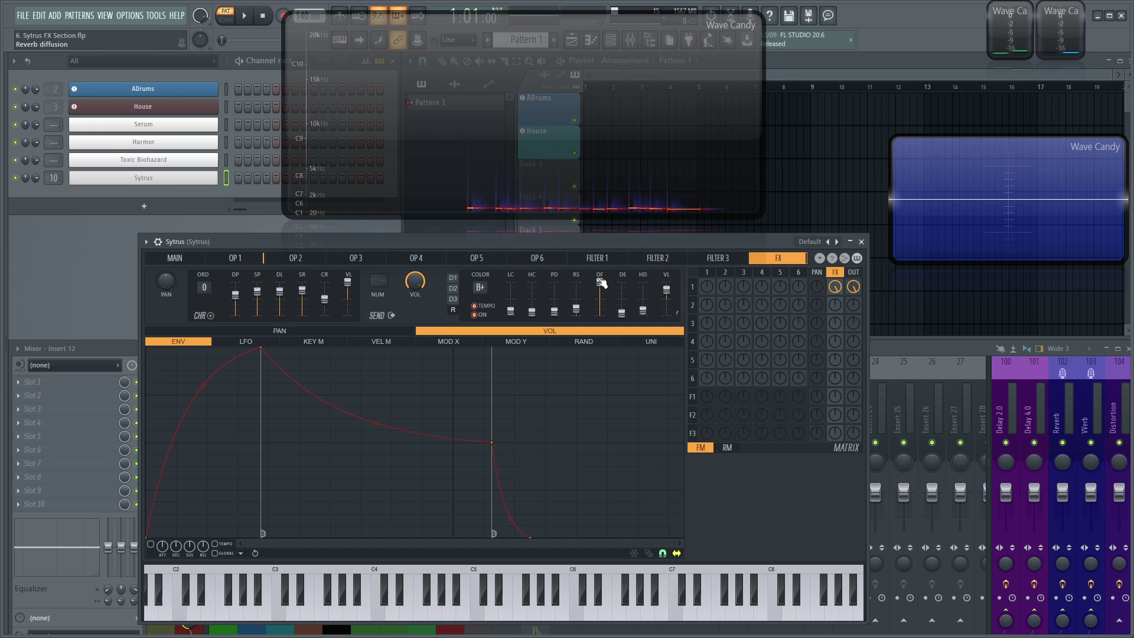
Step: Compare the reverb diffusion at 0 and at higher settings while playing notes, leaving it a little above halfway
left_click_drag(601, 283, 599, 315)
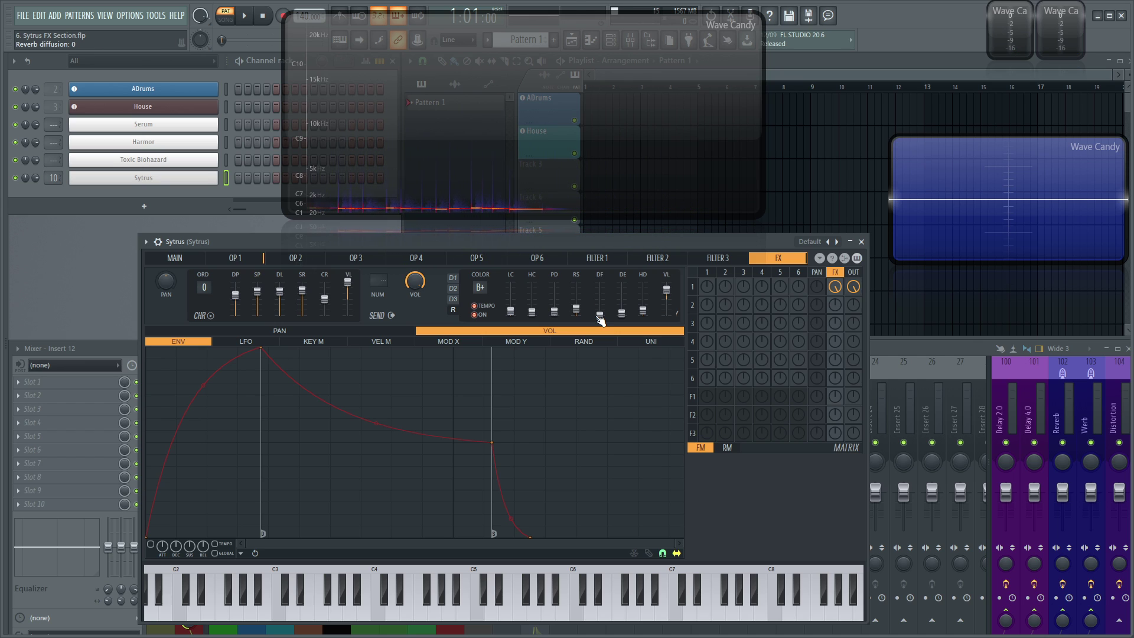
left_click_drag(599, 316, 601, 312)
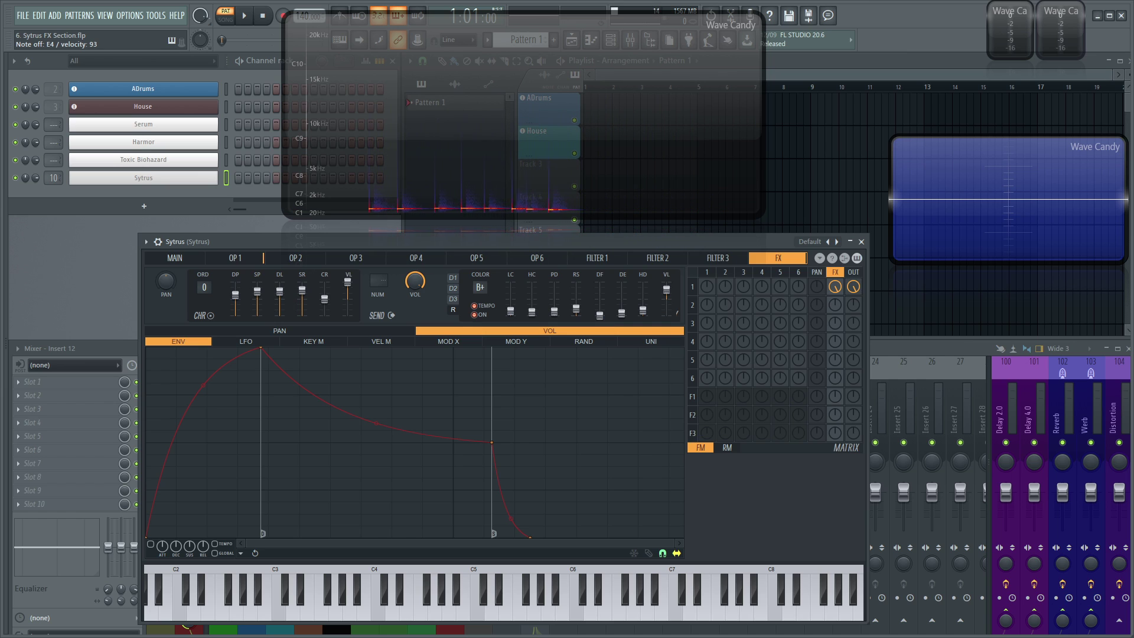
left_click_drag(600, 314, 599, 301)
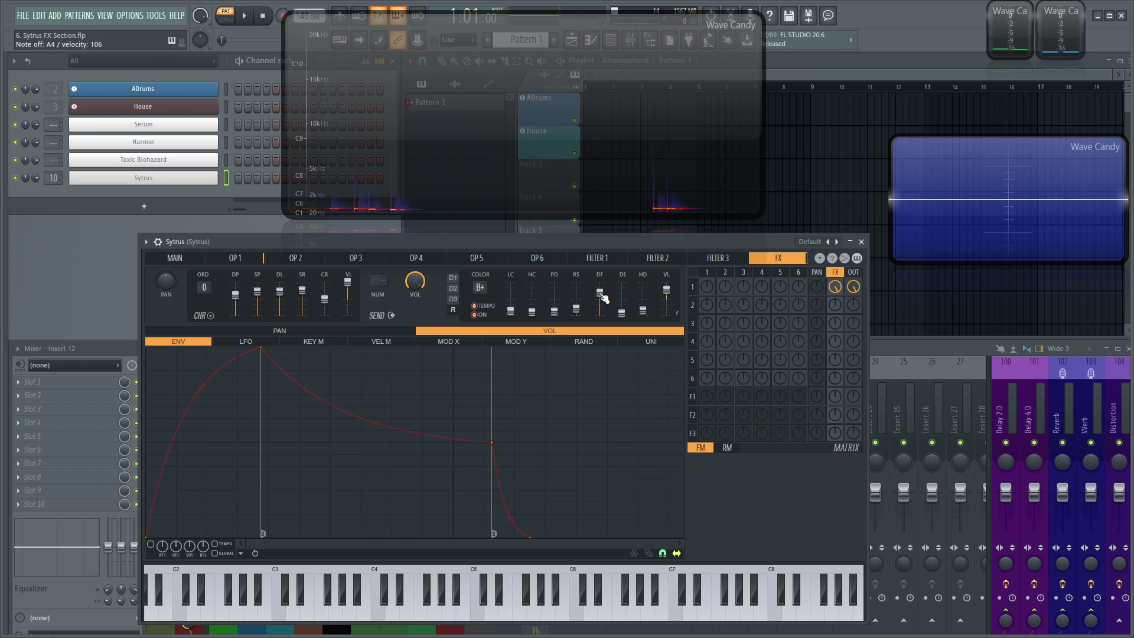
left_click_drag(603, 296, 604, 320)
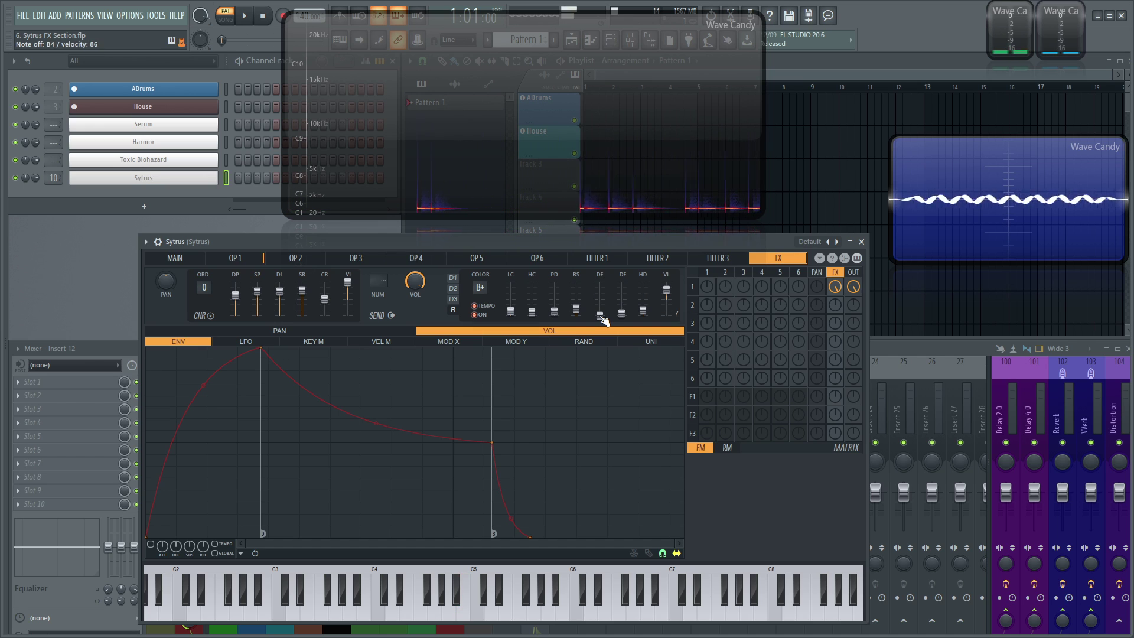
mouse_move(603, 321)
left_mouse_down()
mouse_move(603, 292)
mouse_move(622, 312)
left_mouse_up()
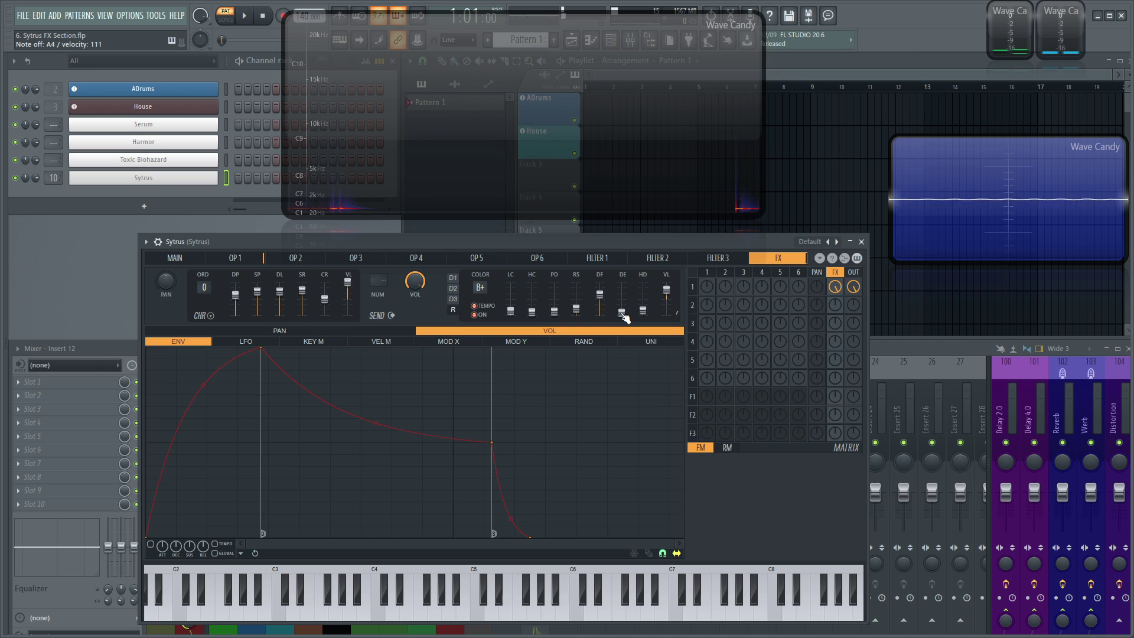
Step: Try a longer reverb decay, and compare the high damping from minimum to off, leaving it at 8.8 kHz
left_click_drag(621, 313, 622, 296)
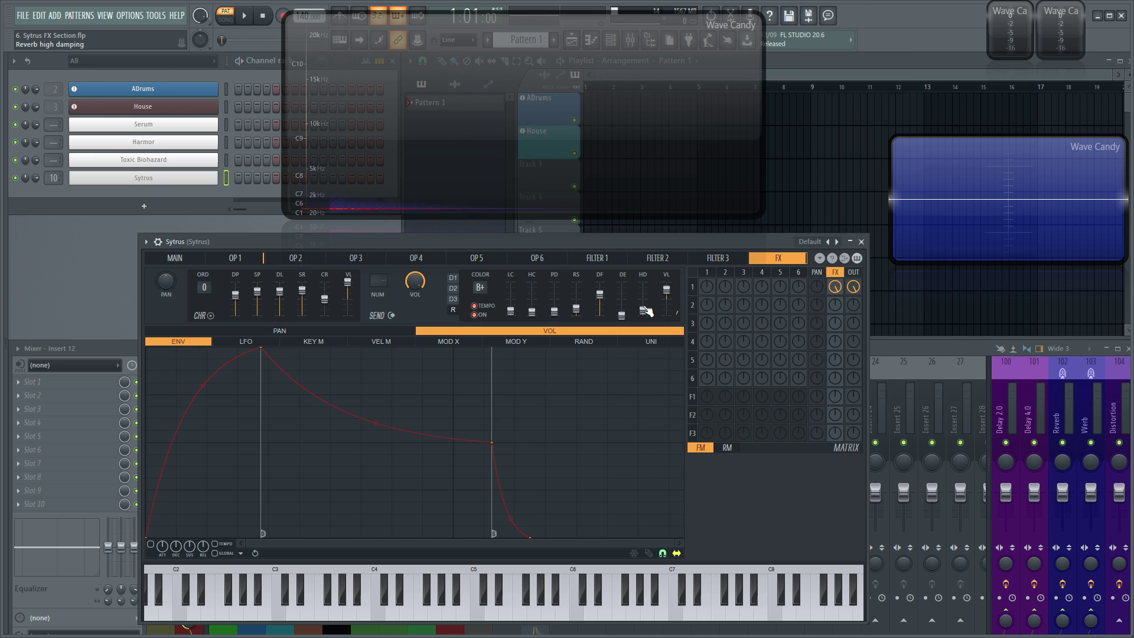
mouse_move(643, 298)
left_mouse_down()
mouse_move(645, 283)
mouse_move(643, 299)
left_mouse_up()
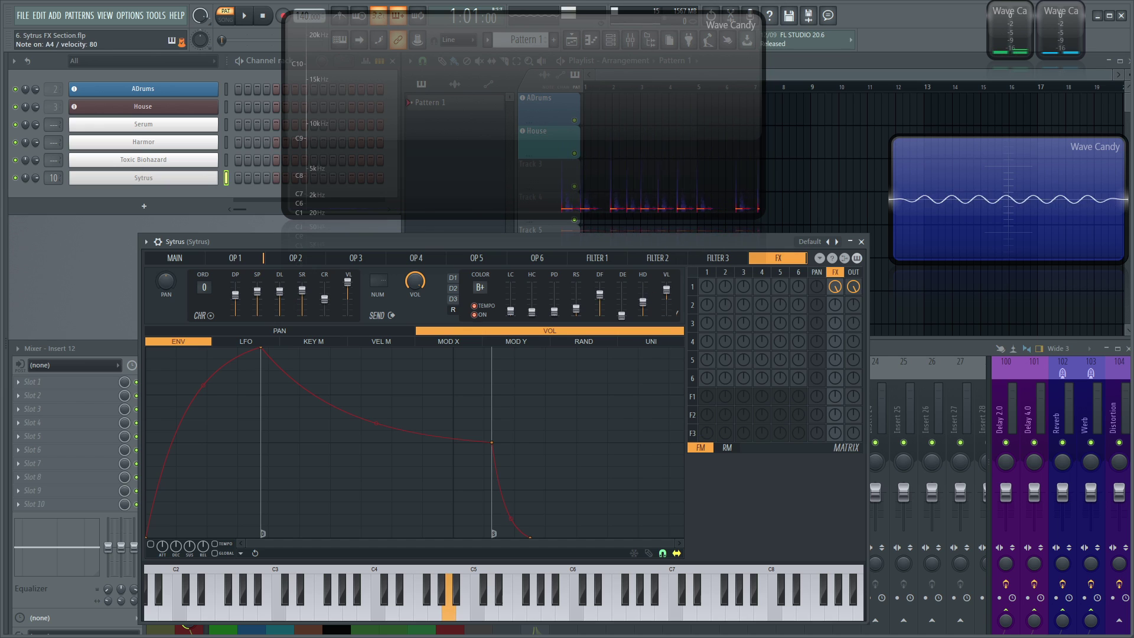
left_click_drag(643, 302, 642, 316)
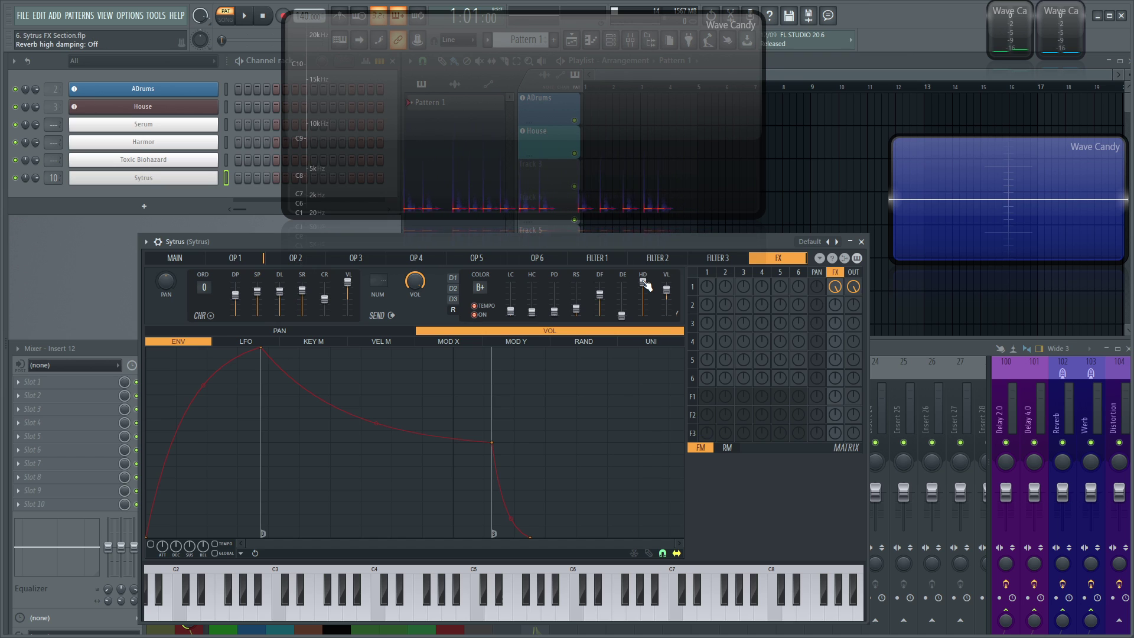
left_click_drag(643, 282, 643, 307)
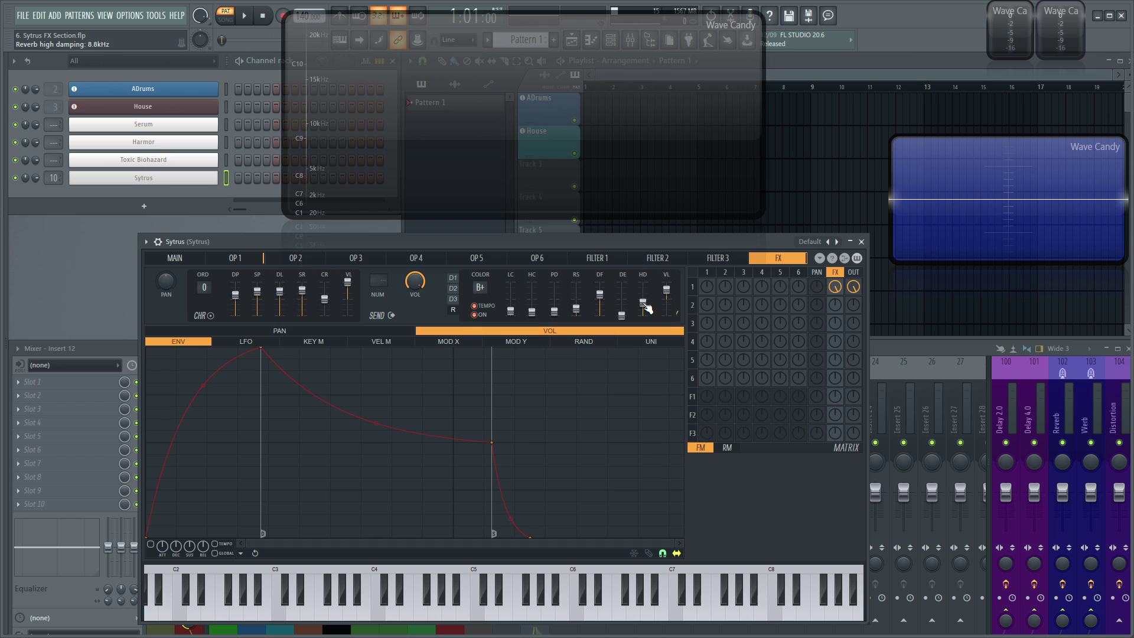
Step: Play several notes to hear the damped reverb, and raise the reverb decay slightly from minimum
key("m")
key("c")
key("n")
key("q")
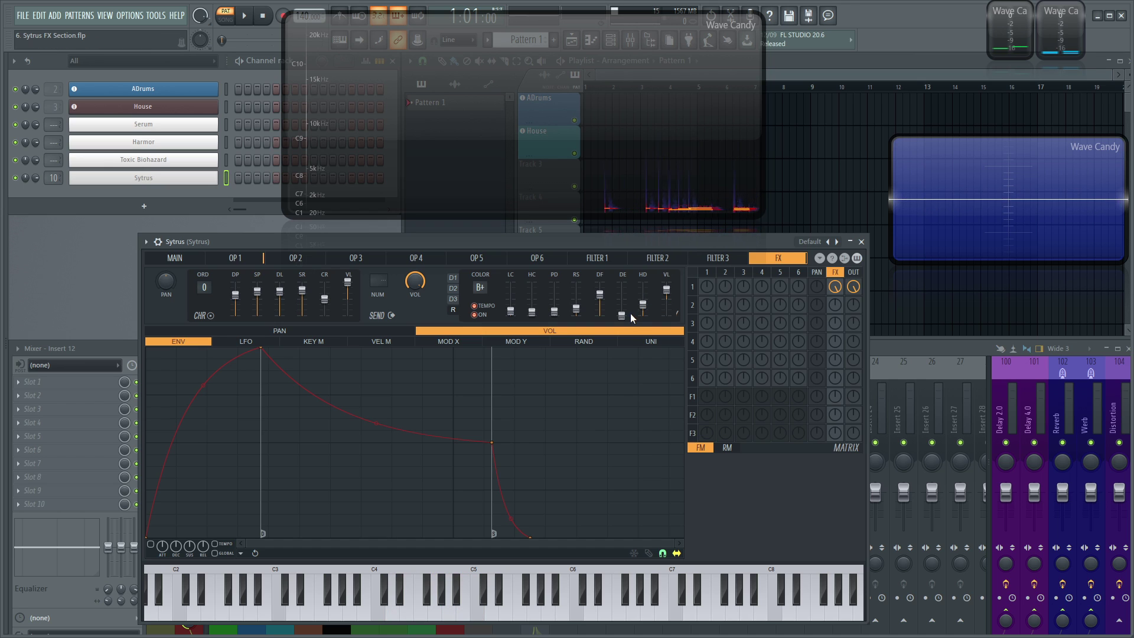
left_click_drag(623, 316, 623, 312)
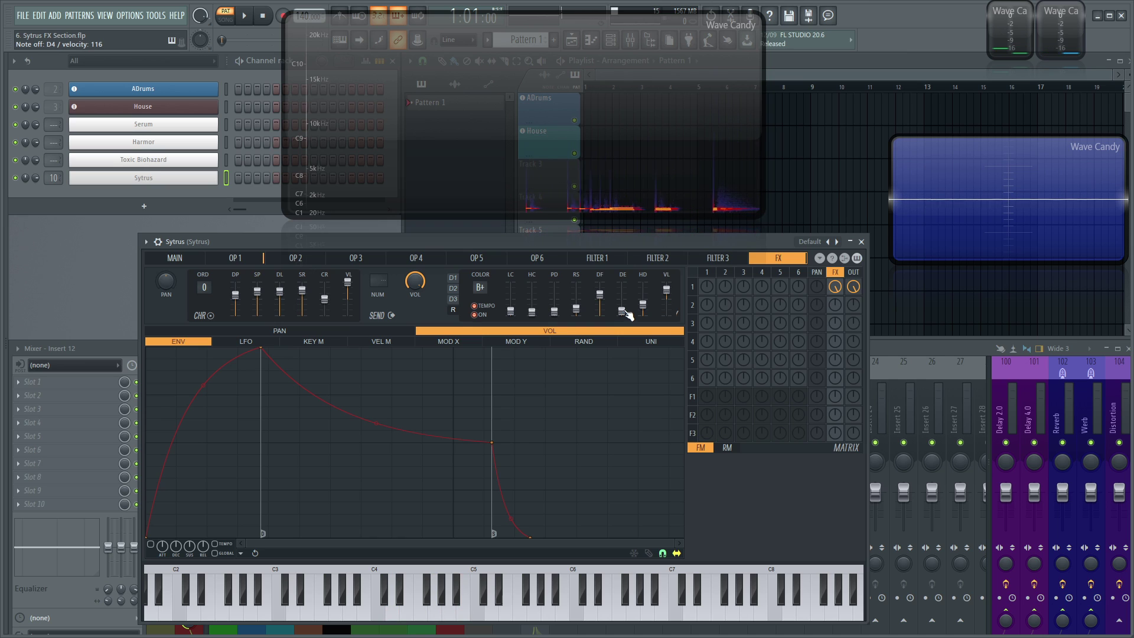
Step: Compare the reverb volume at 52% and near maximum while playing notes, and lower it to 25%
left_click_drag(666, 290, 666, 289)
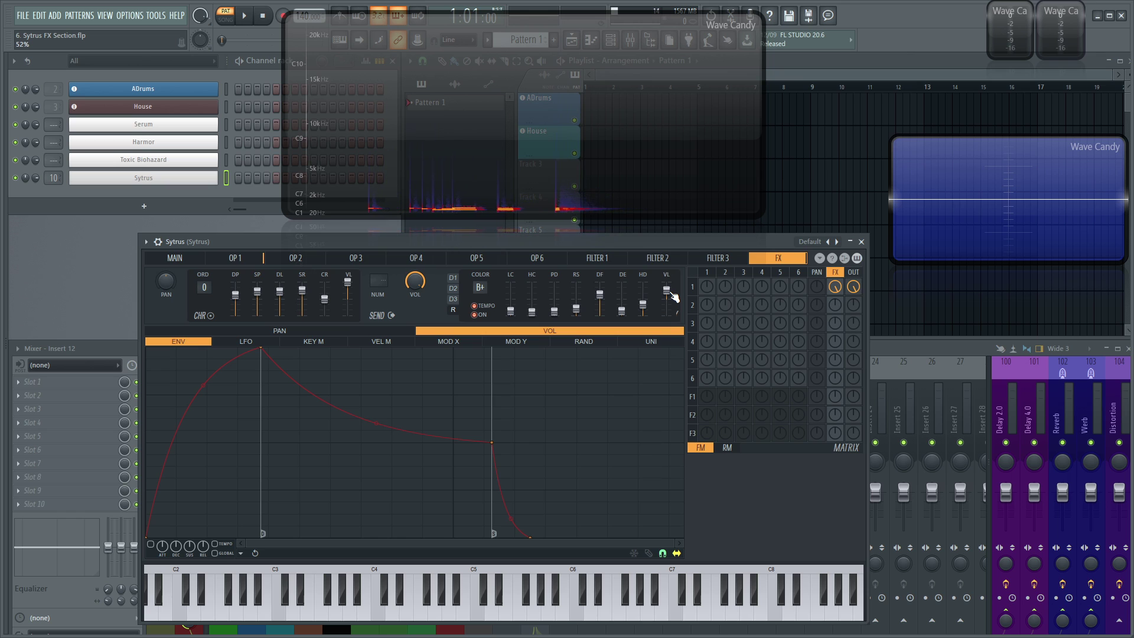
key("m")
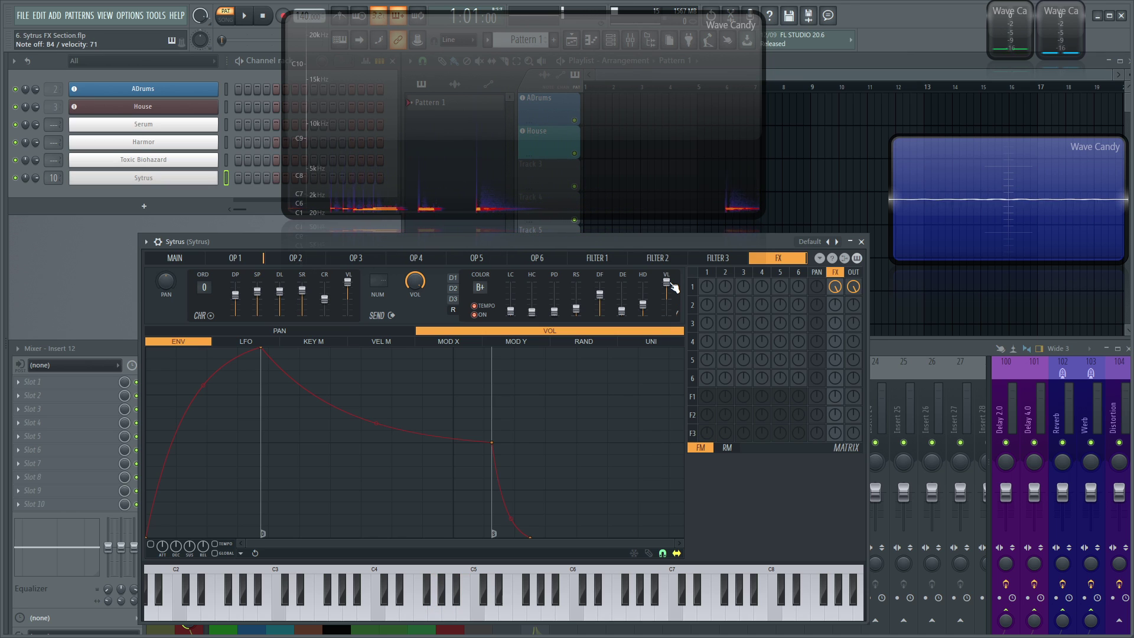
key("x")
left_click_drag(667, 283, 669, 293)
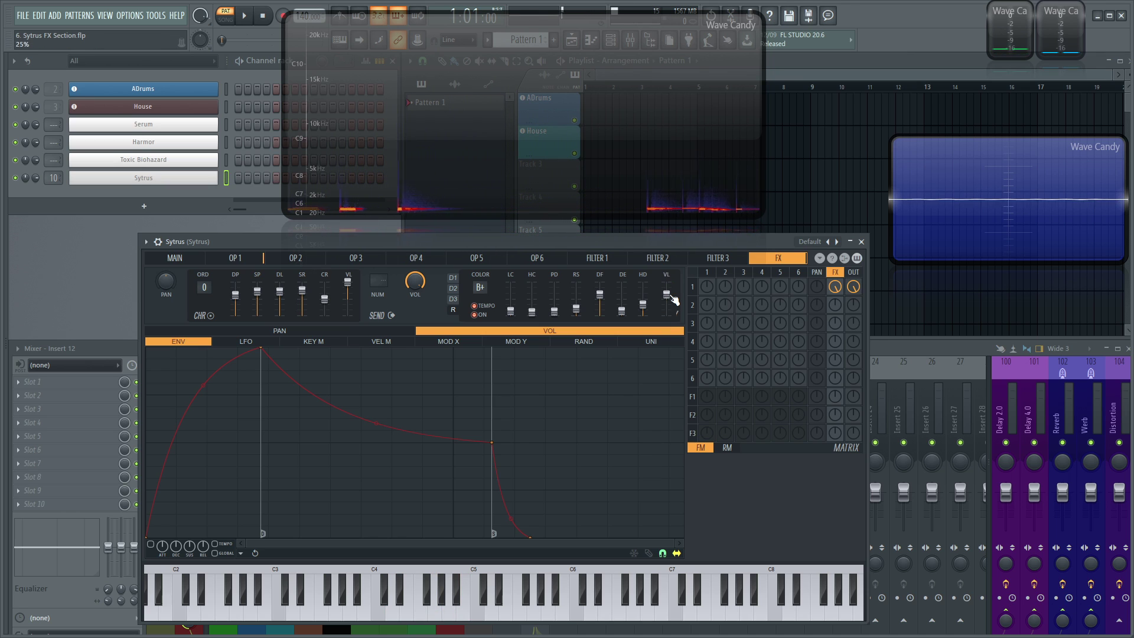
Step: Play a series of notes to audition the current reverb settings
key("m")
key("m")
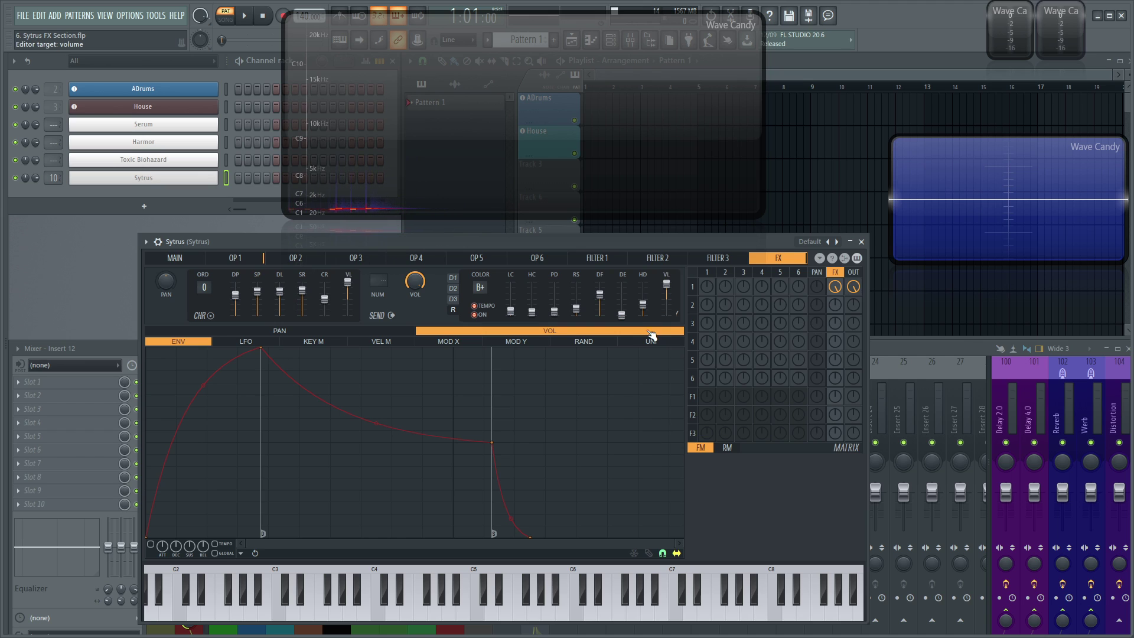
key("g")
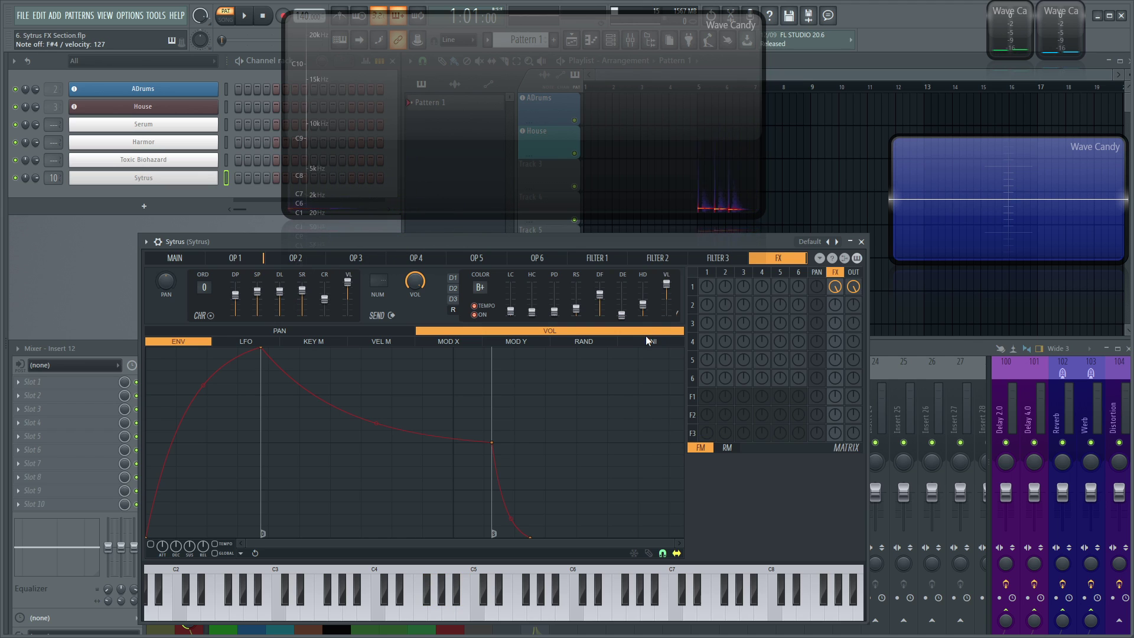
key("y")
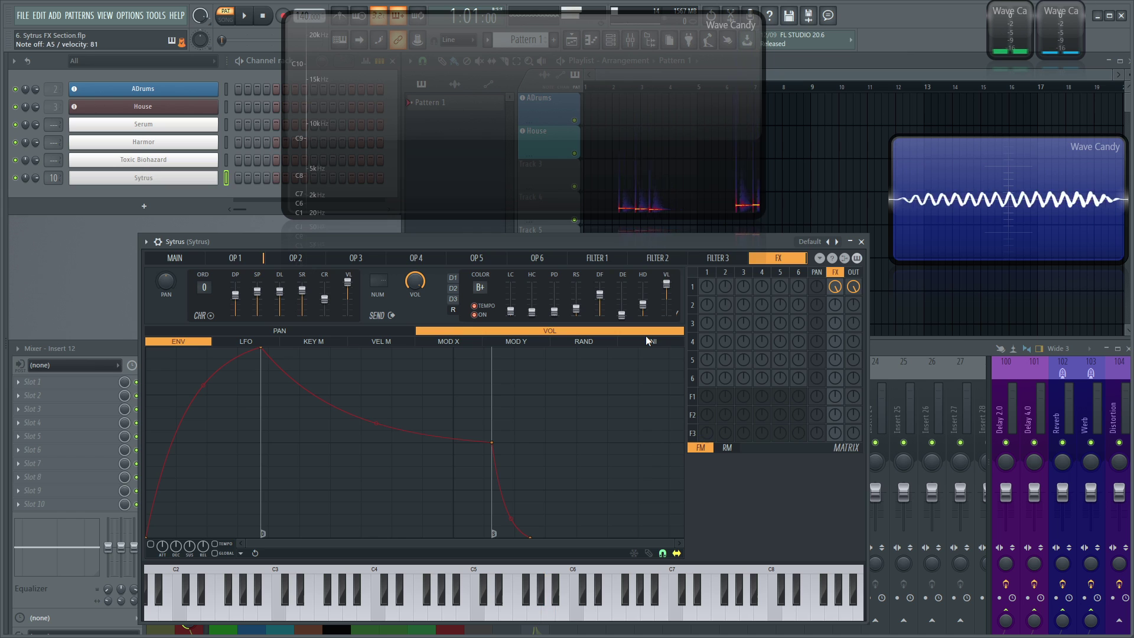
key("e")
key("2")
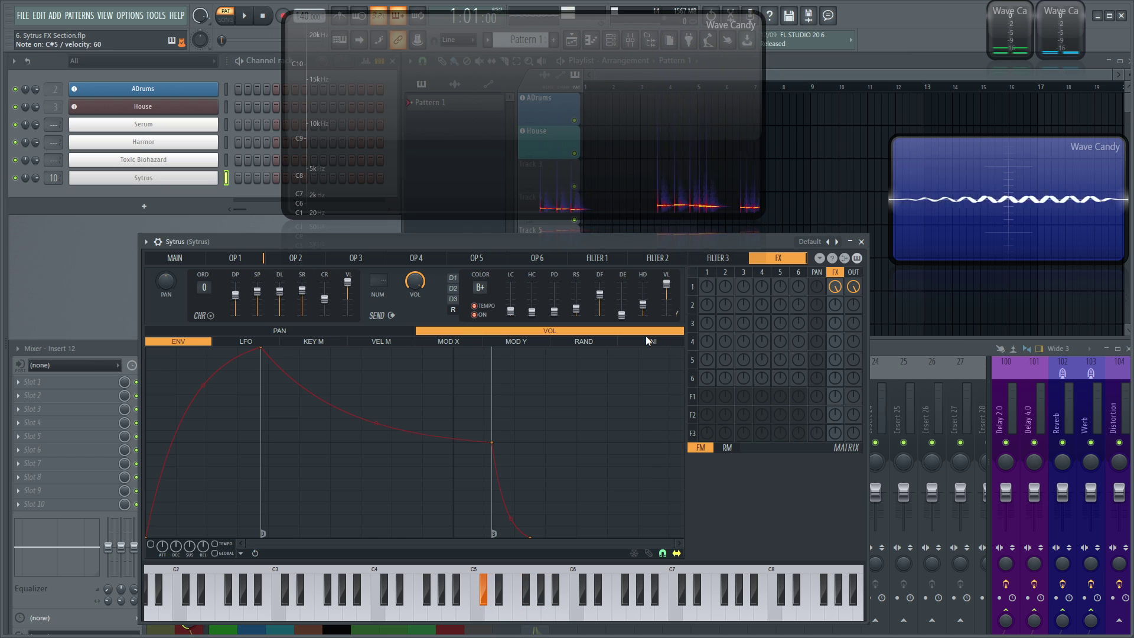
key("h")
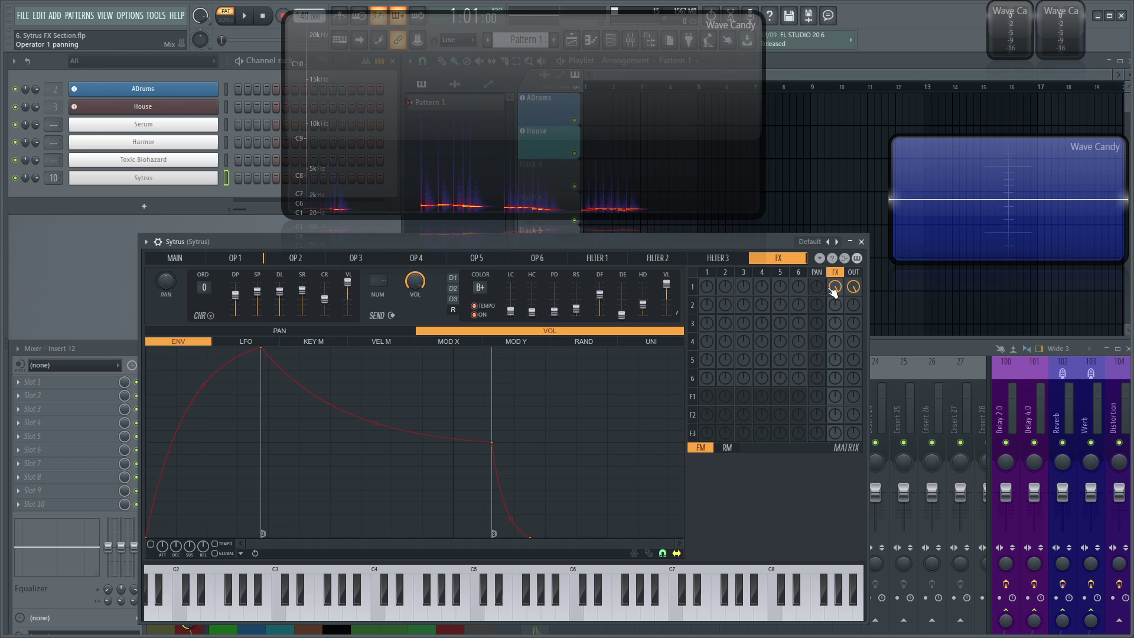
Step: Lower operator 1's FX send, and give the operator a triangle waveform at a 0.5000 frequency ratio
left_click_drag(832, 290, 831, 308)
left_click(256, 259)
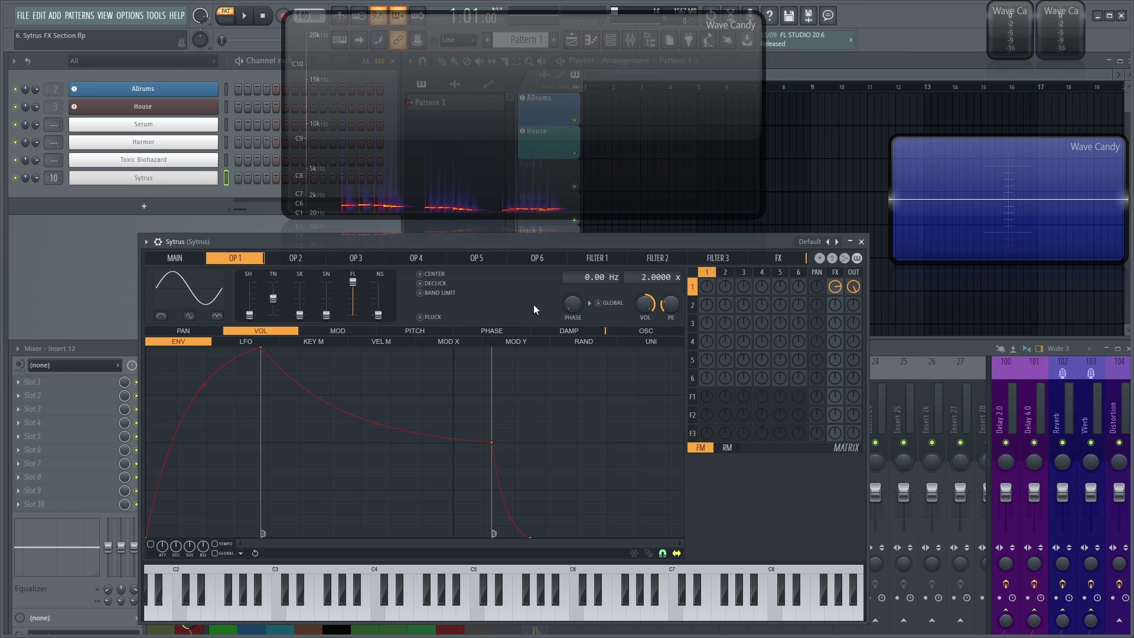
left_click_drag(644, 278, 644, 287)
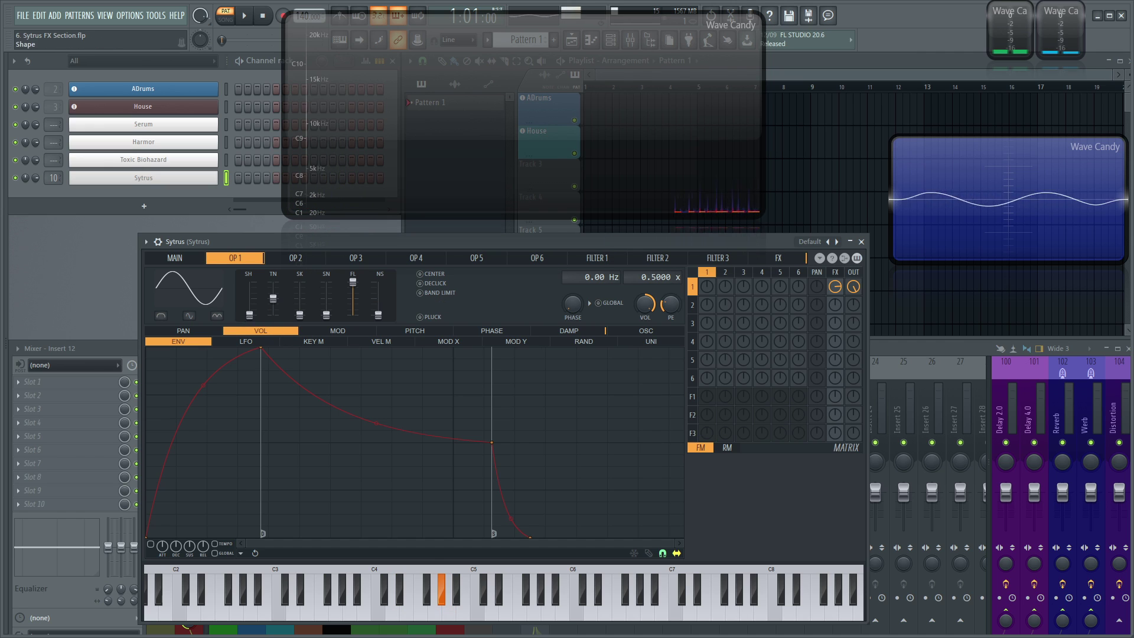
left_click_drag(249, 315, 251, 307)
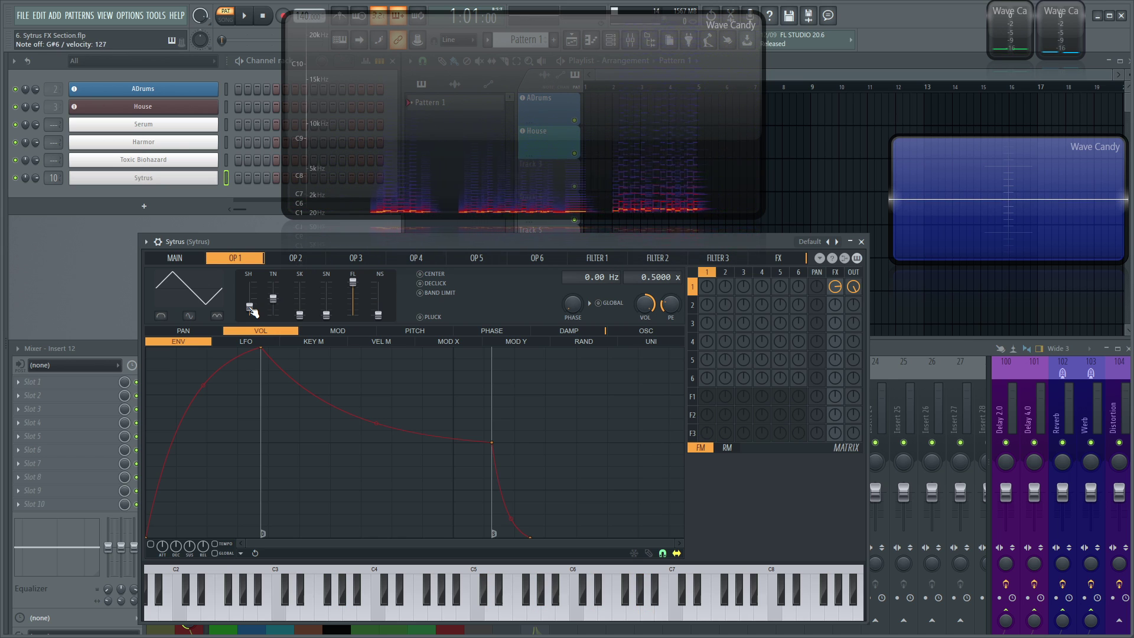
Step: Revisit the delay 2 and reverb settings of the FX section, and load the Default subtractive preset
left_click(787, 259)
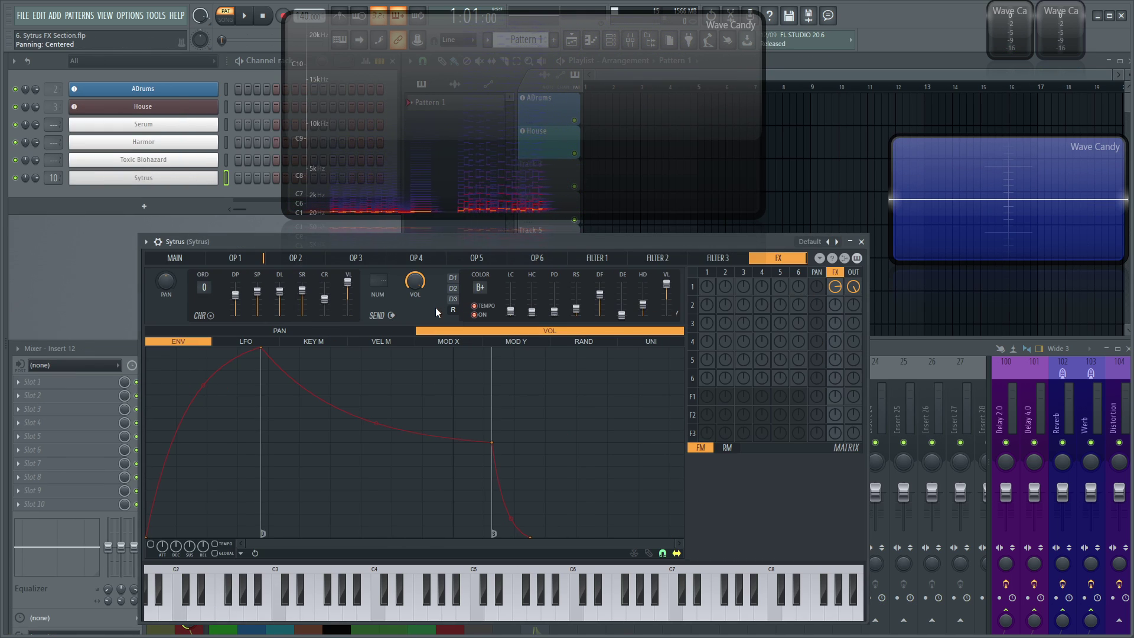
left_click(454, 289)
left_click(453, 309)
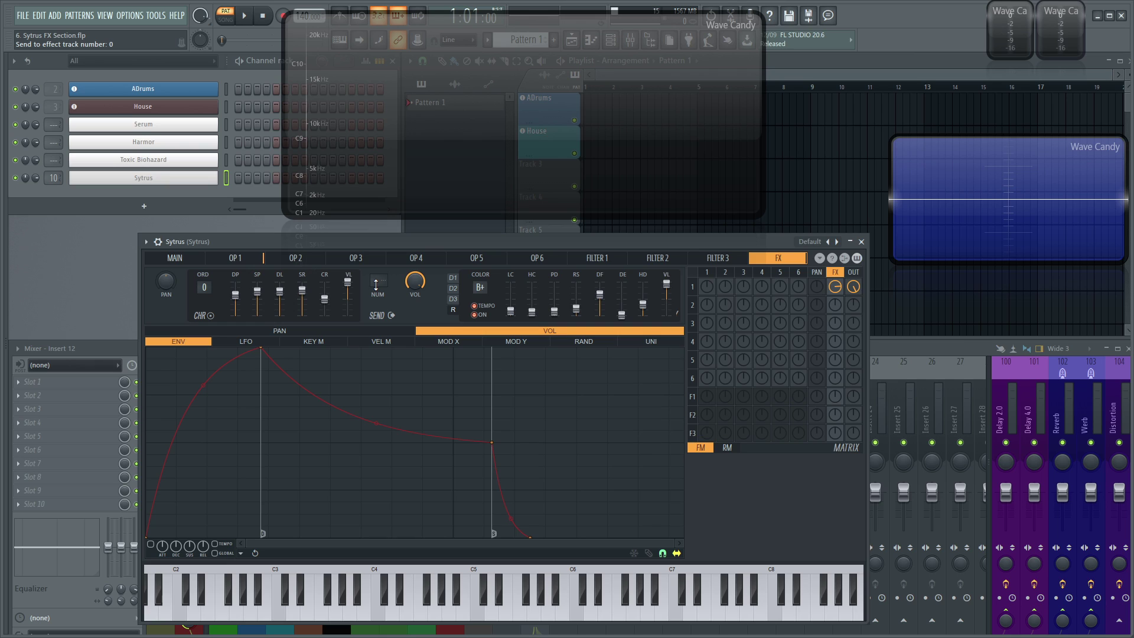
left_click(809, 242)
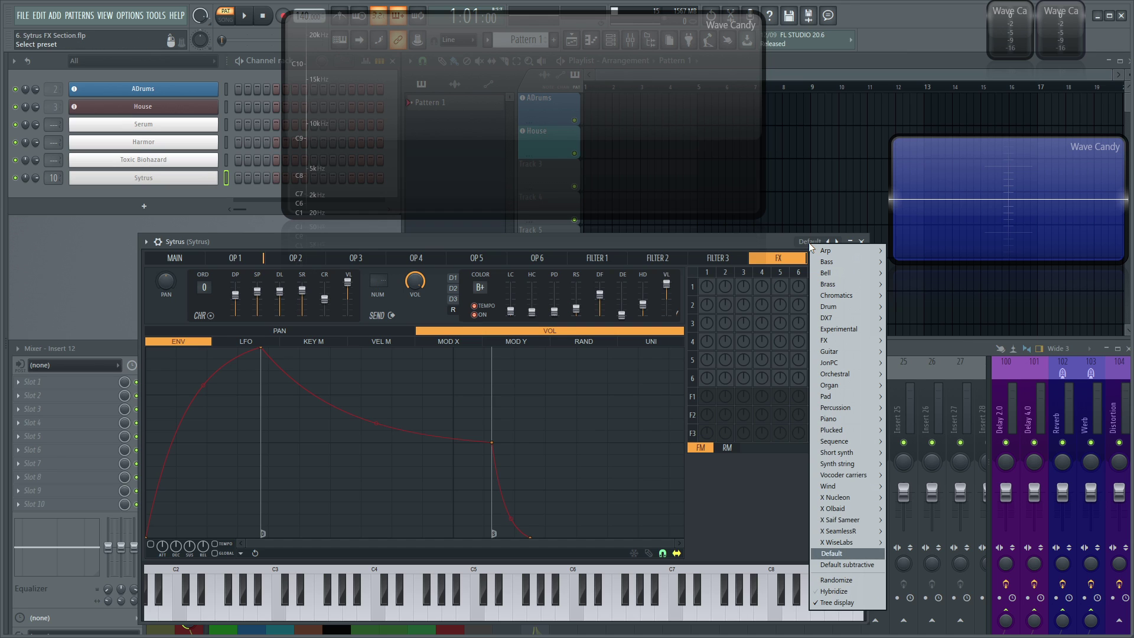
left_click(869, 566)
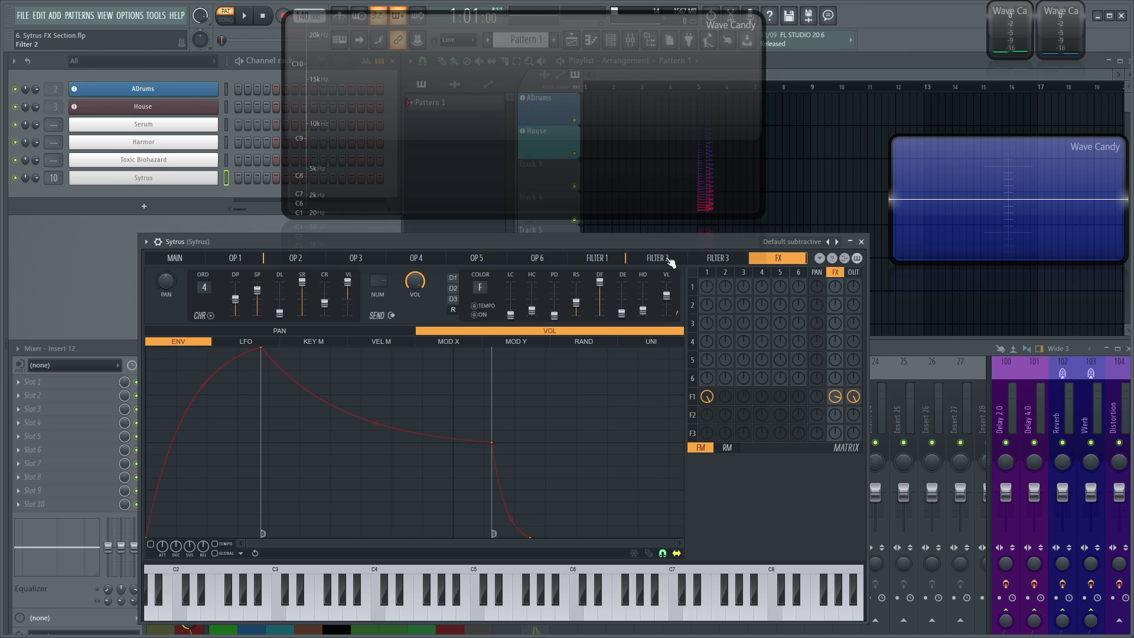
Step: Enable delay lines 1 and 2, with delay 2 in ping-pong mode at a delay time of 2:10
left_click(453, 277)
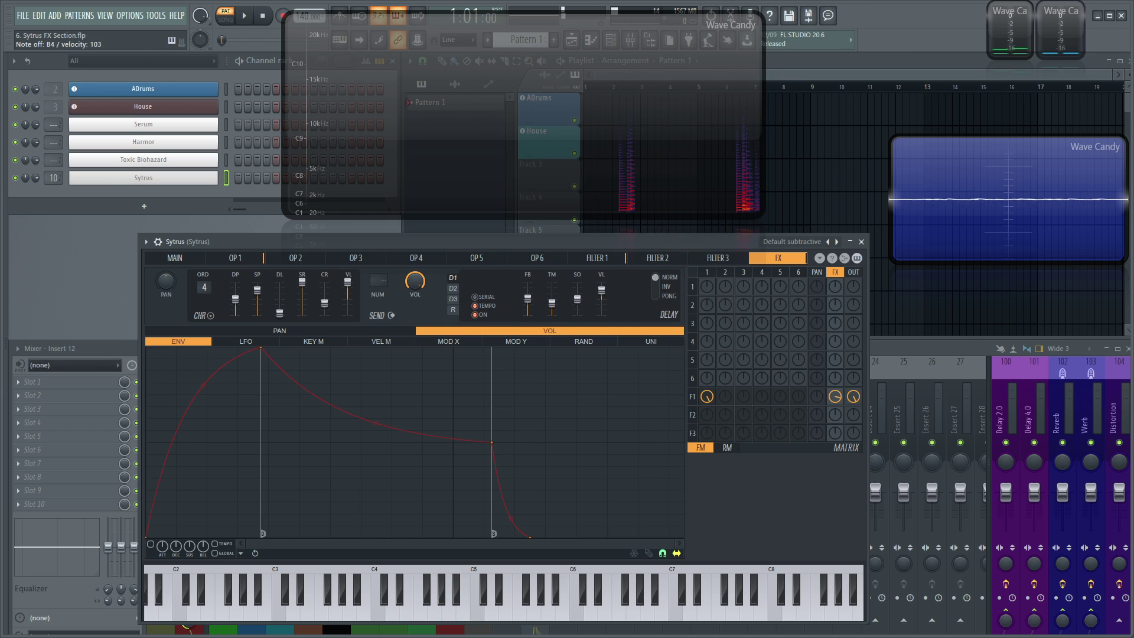
left_click(453, 289)
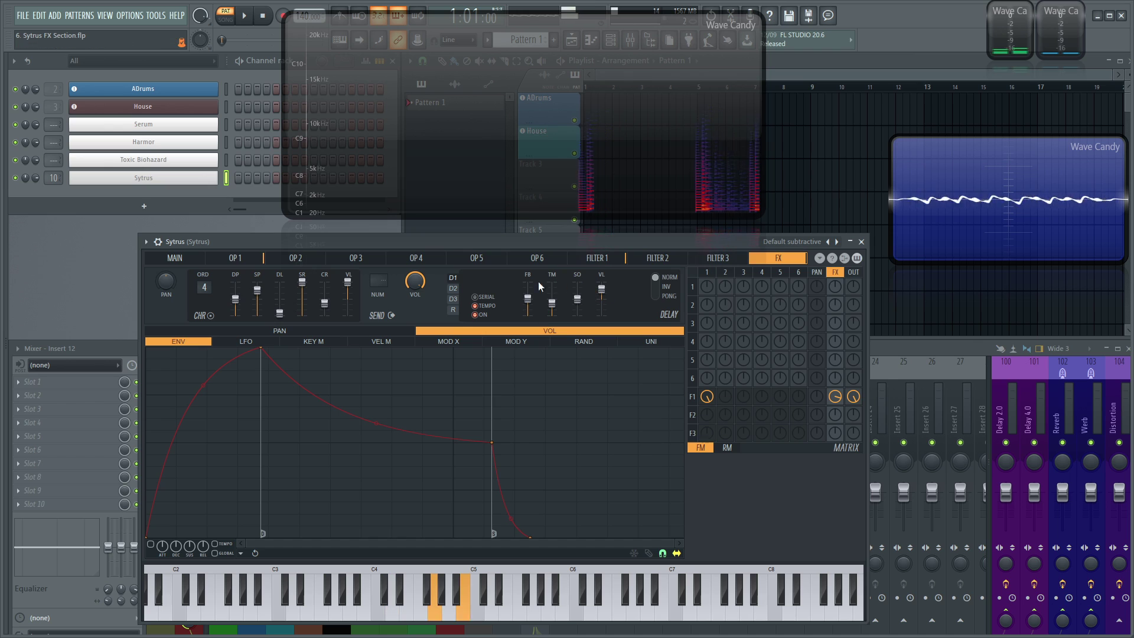
left_click(485, 315)
left_click_drag(552, 303, 551, 305)
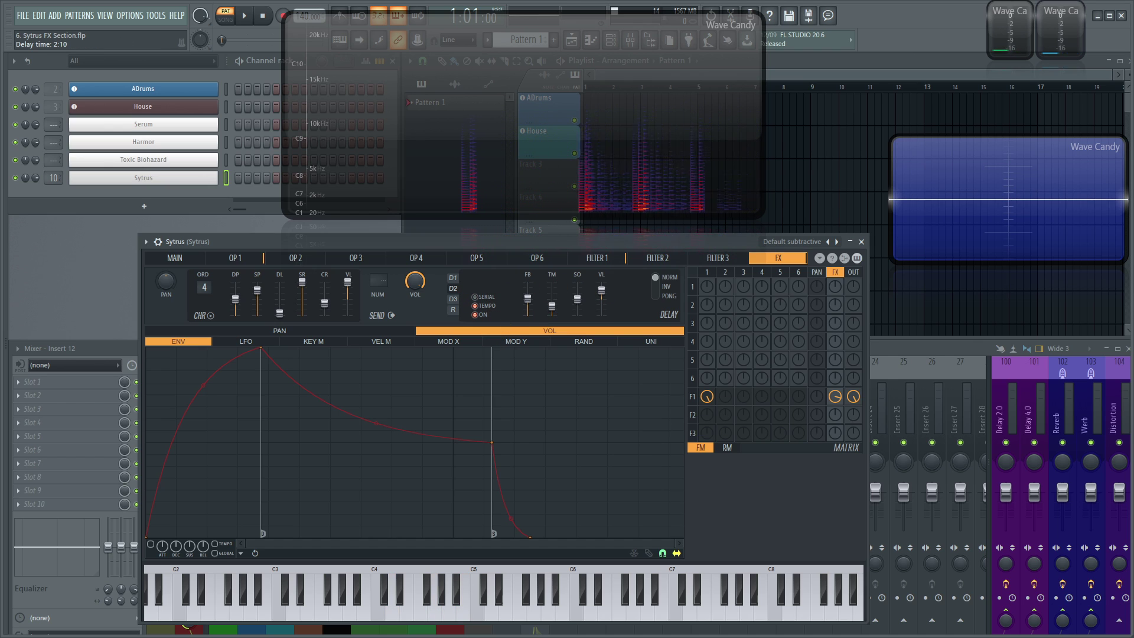
left_click(657, 296)
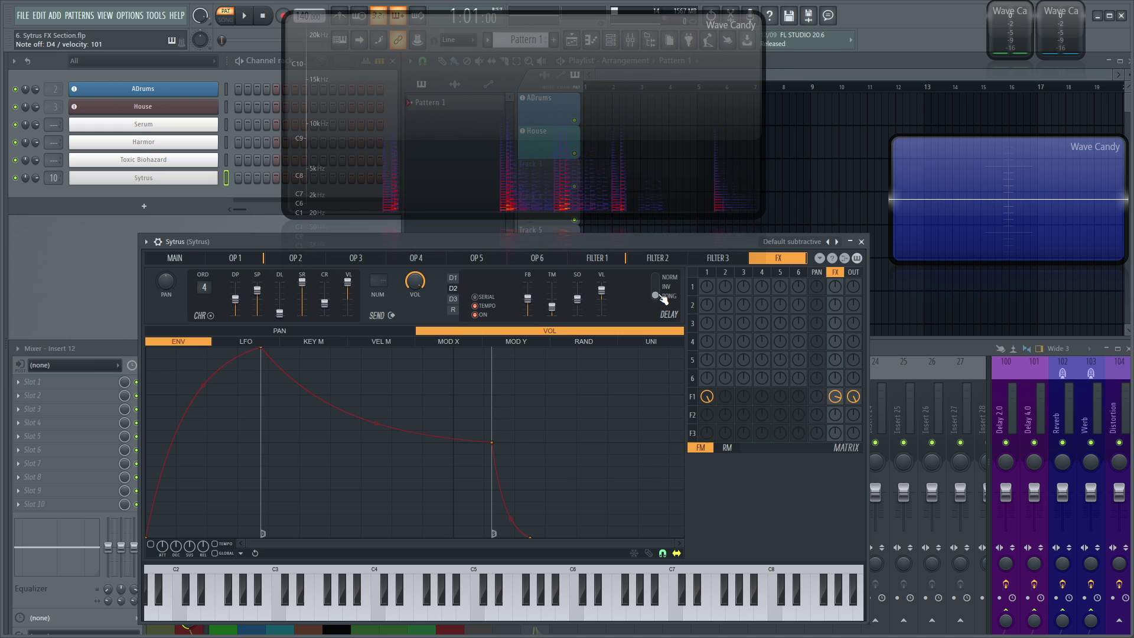
Step: Enable the reverb and turn up its volume and room size, with the decay at 1.0 sec
left_click(453, 310)
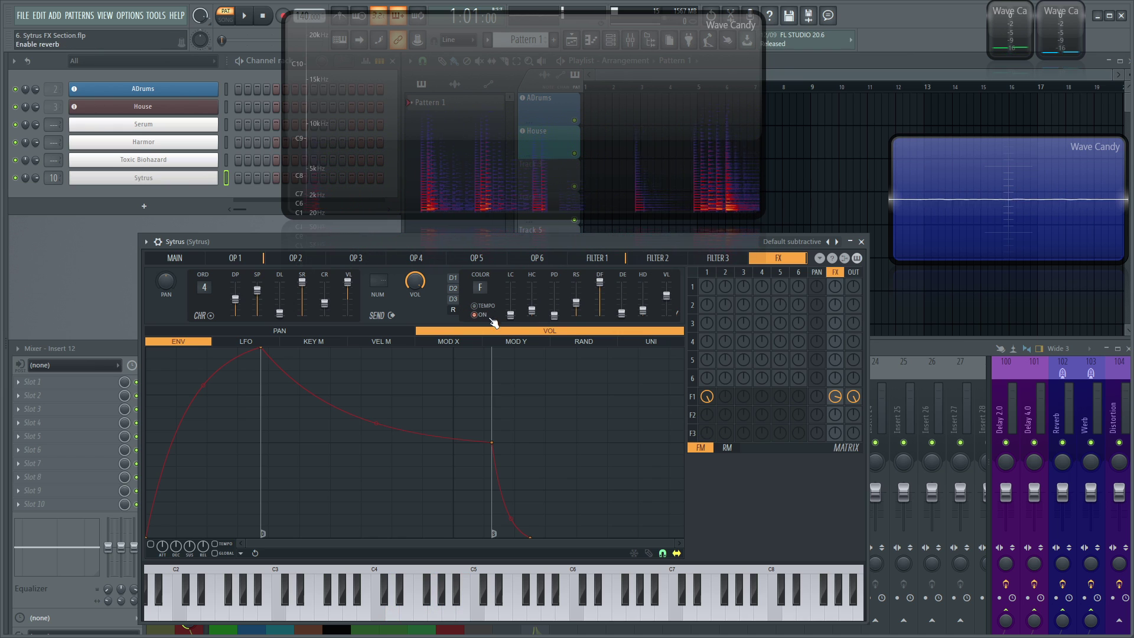
left_click_drag(667, 296, 670, 290)
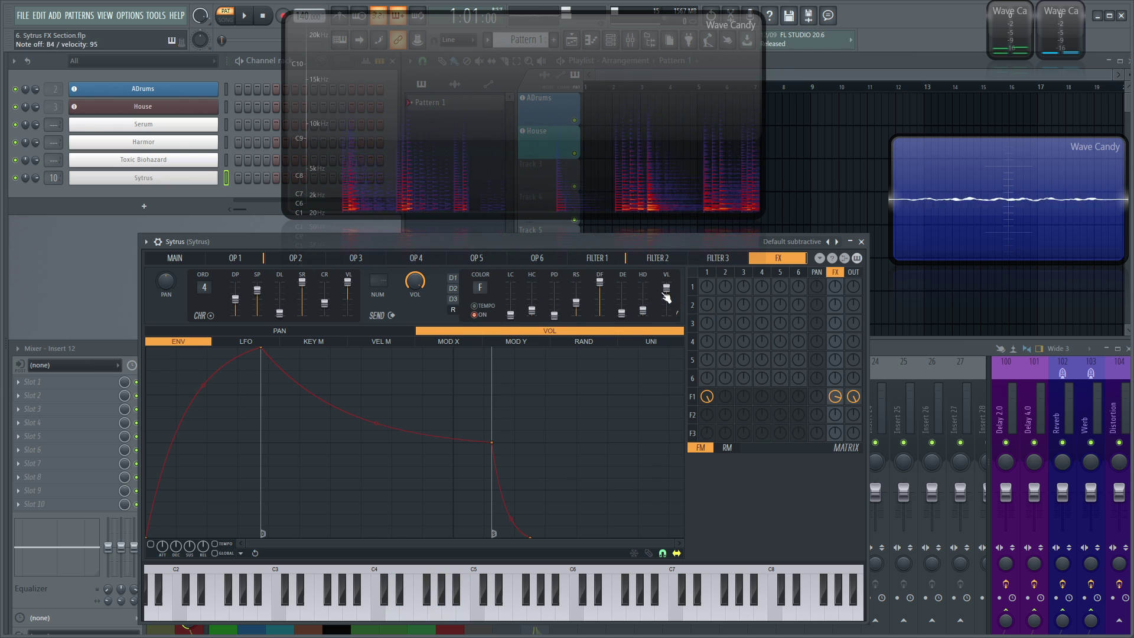
left_click_drag(569, 303, 571, 289)
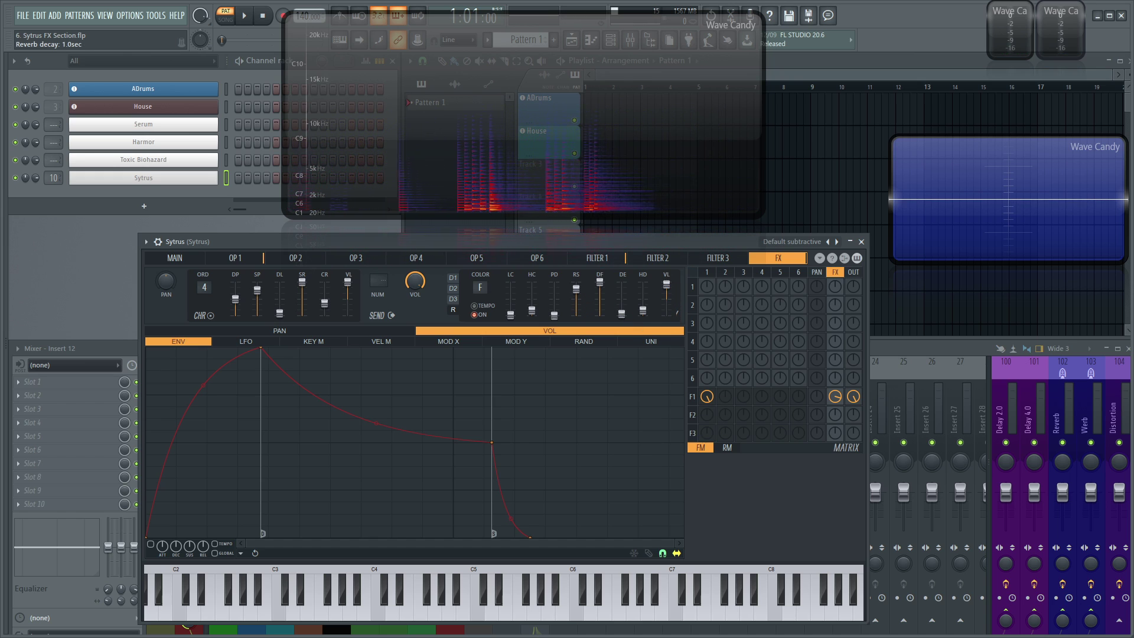
left_click_drag(615, 314, 614, 316)
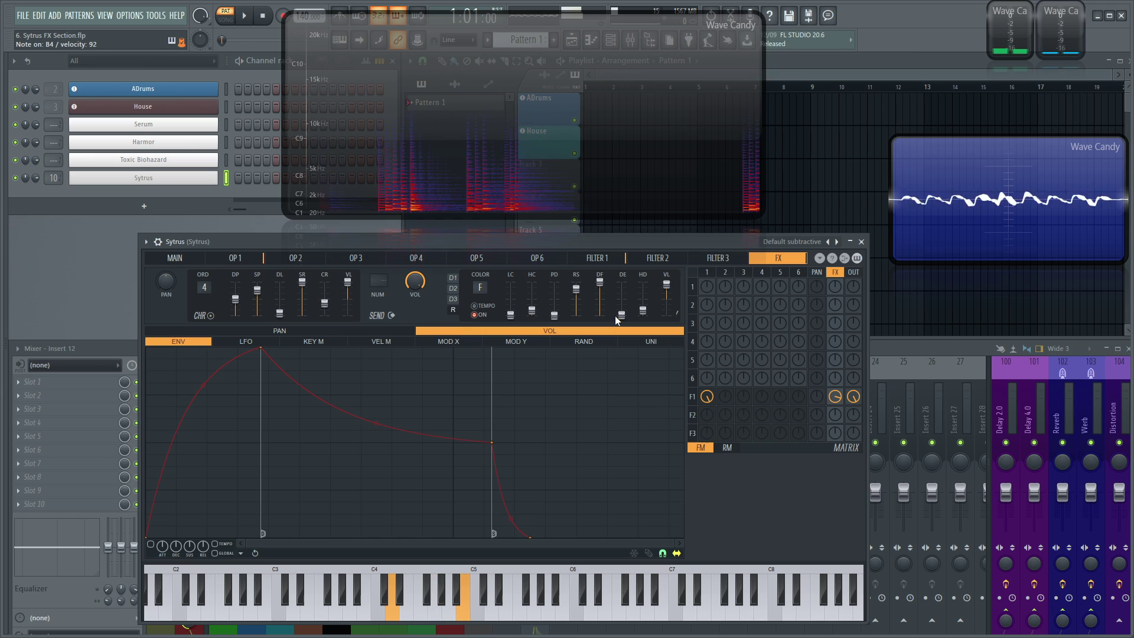
Step: Give operator 2 a band-limited sawtooth waveform at a 4.0000 frequency ratio, and raise filter 1's FX send to full
left_click(257, 258)
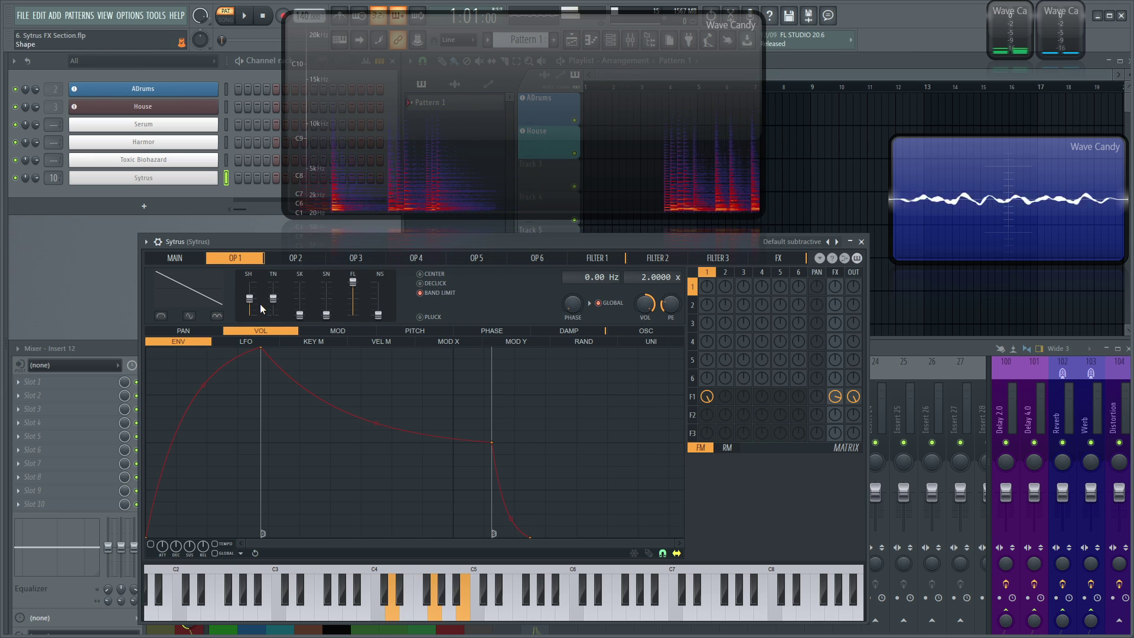
left_click(294, 257)
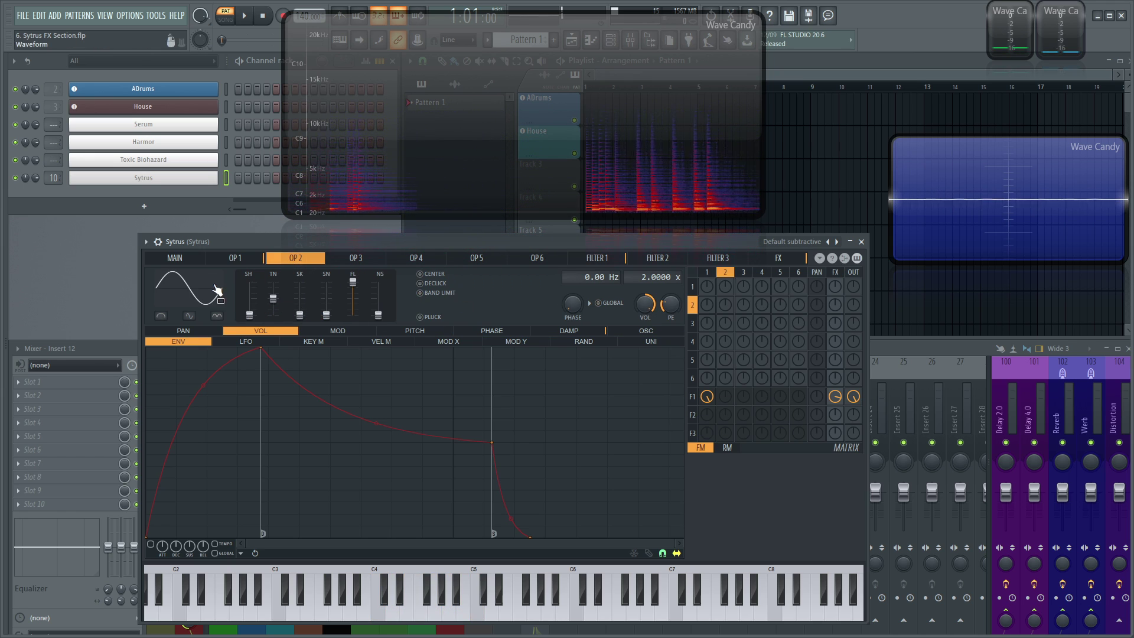
left_click(217, 289)
left_click(244, 306)
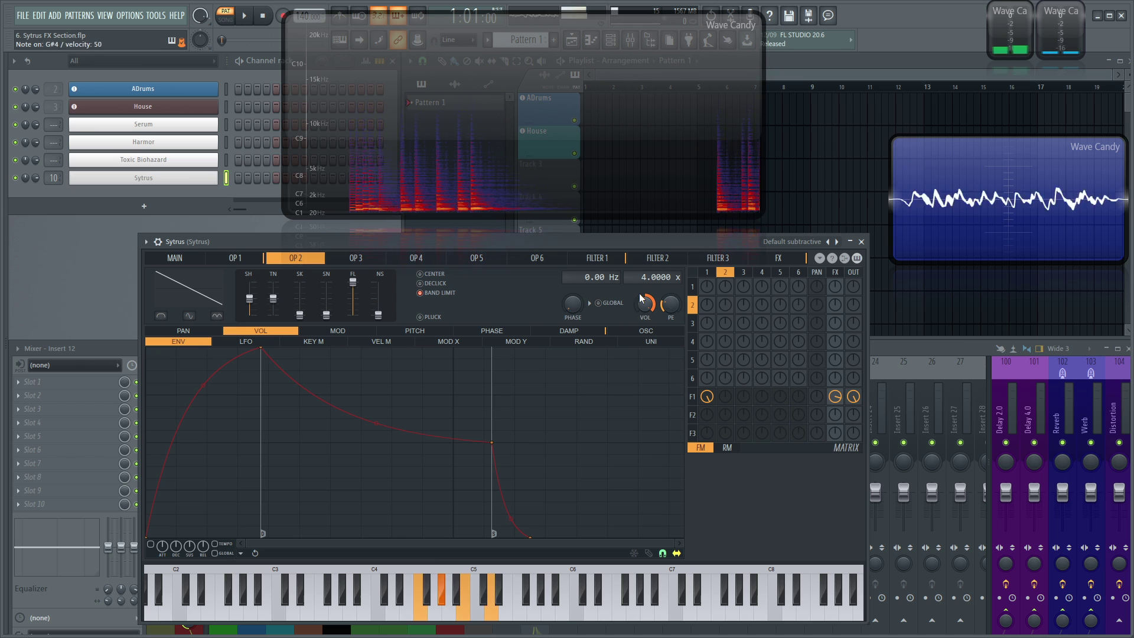
left_click(835, 397)
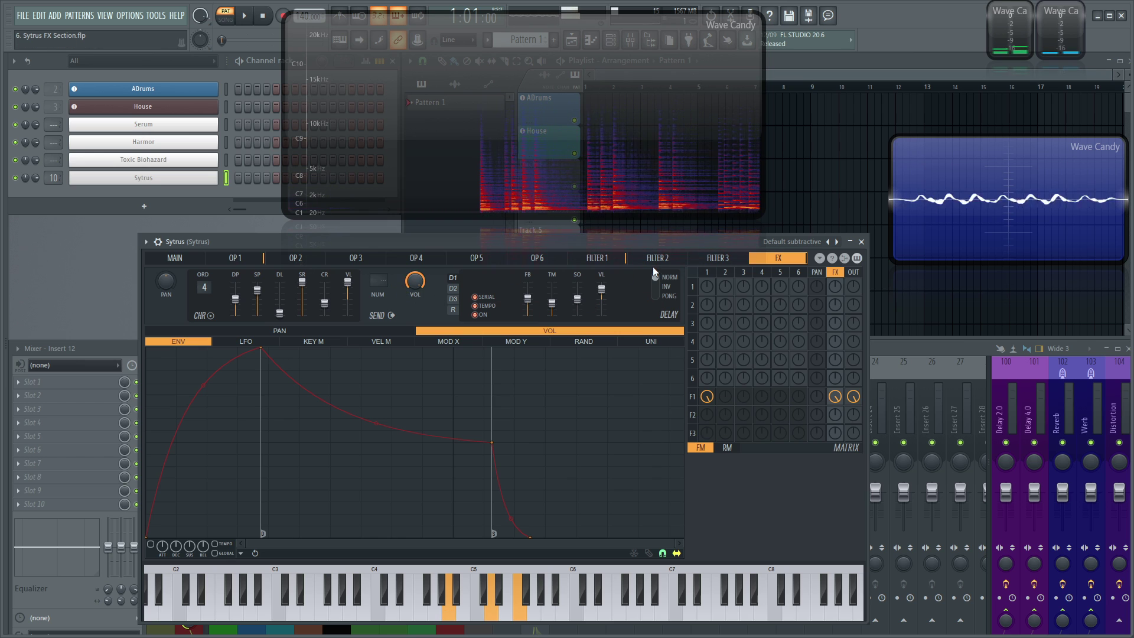
Step: Raise filter 1's cutoff, and enable its waveshaper with a saturating curve and a higher amp level
left_click(597, 258)
left_click_drag(326, 283, 320, 285)
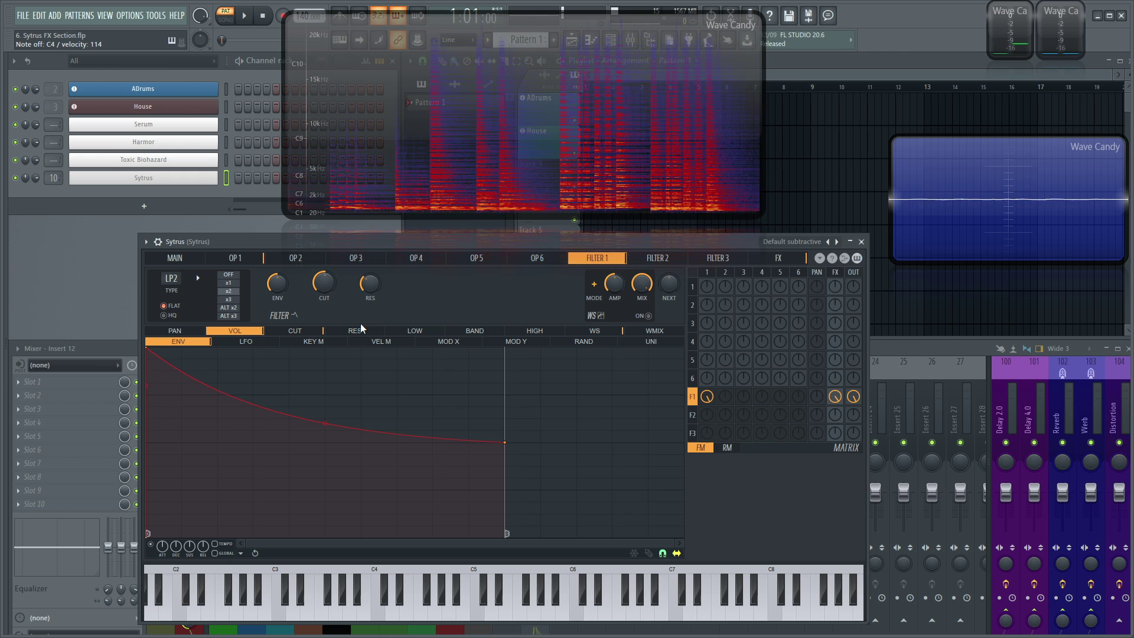
left_click(594, 331)
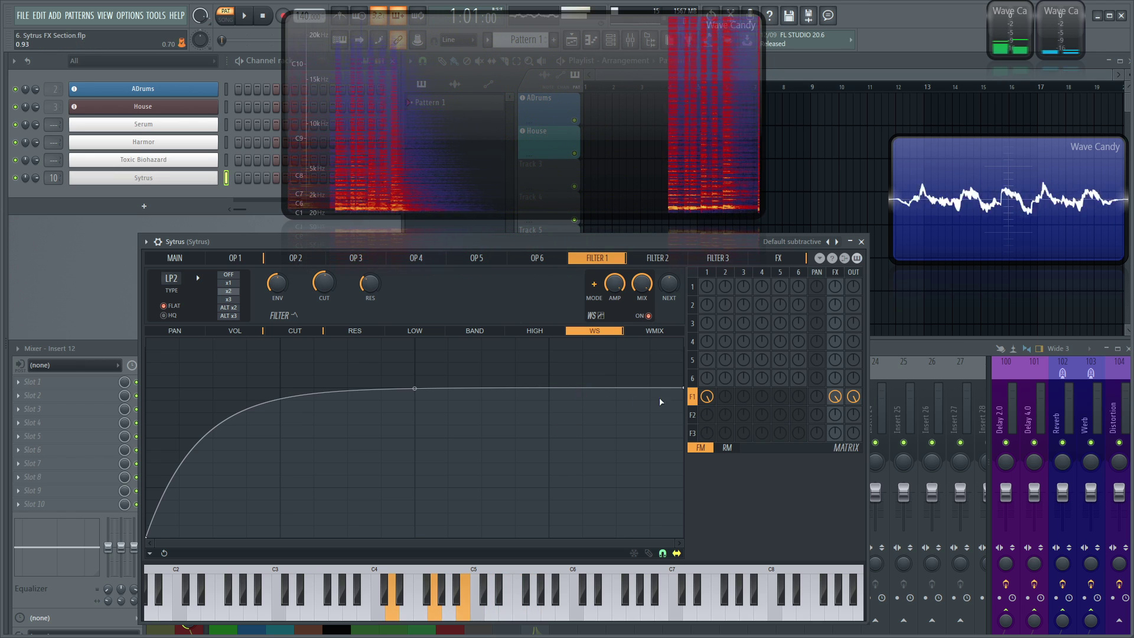
Step: Lower the synth's master level, and set the unison order to 4
left_click(175, 258)
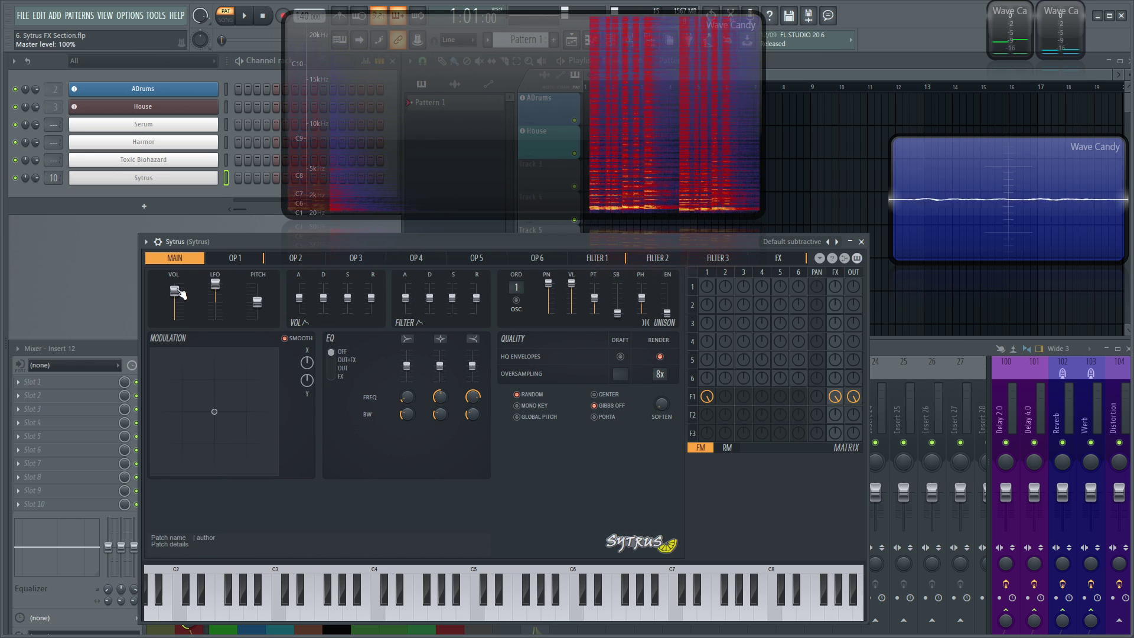
left_click_drag(176, 301, 173, 295)
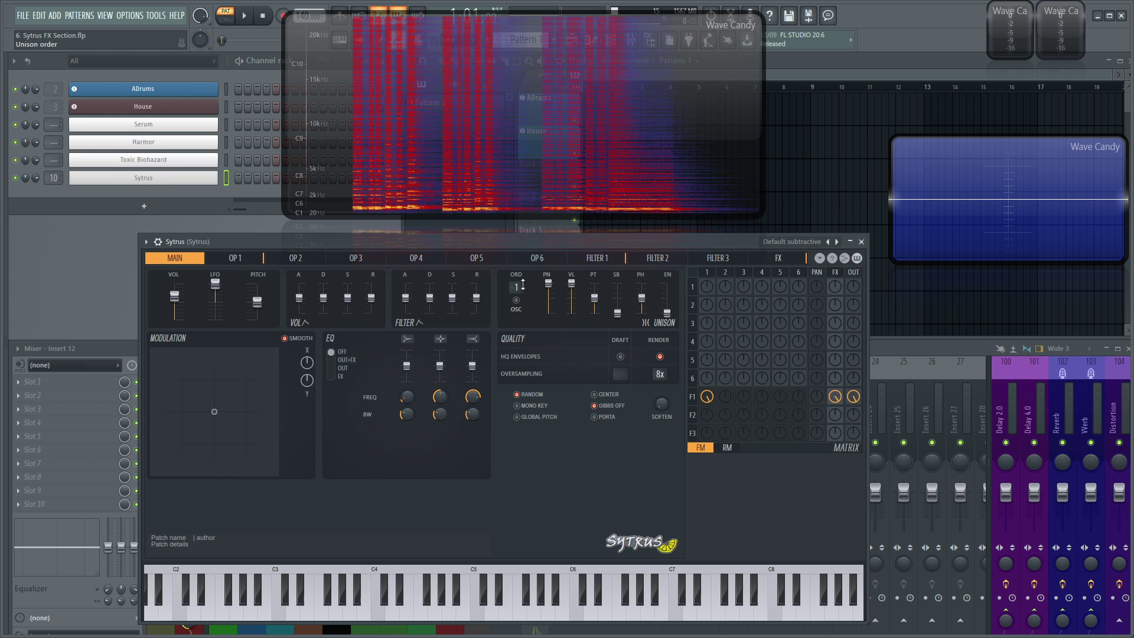
left_click_drag(516, 287, 516, 277)
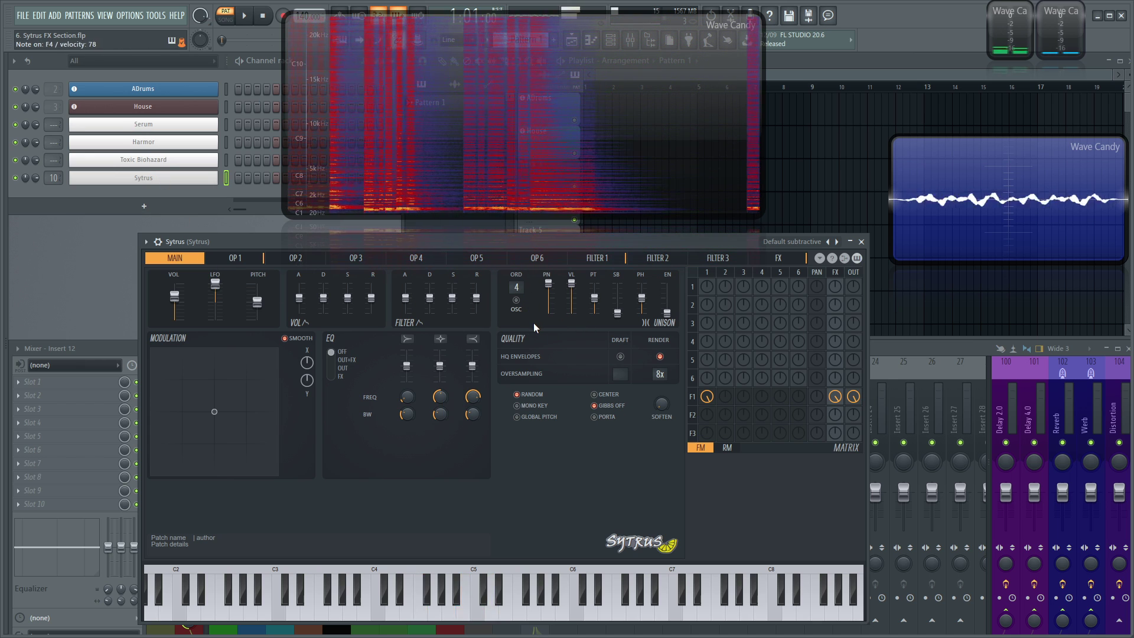
Step: Reduce the unison volume and panning, and raise the unison pitch and phase while playing chords
left_click_drag(571, 283, 572, 290)
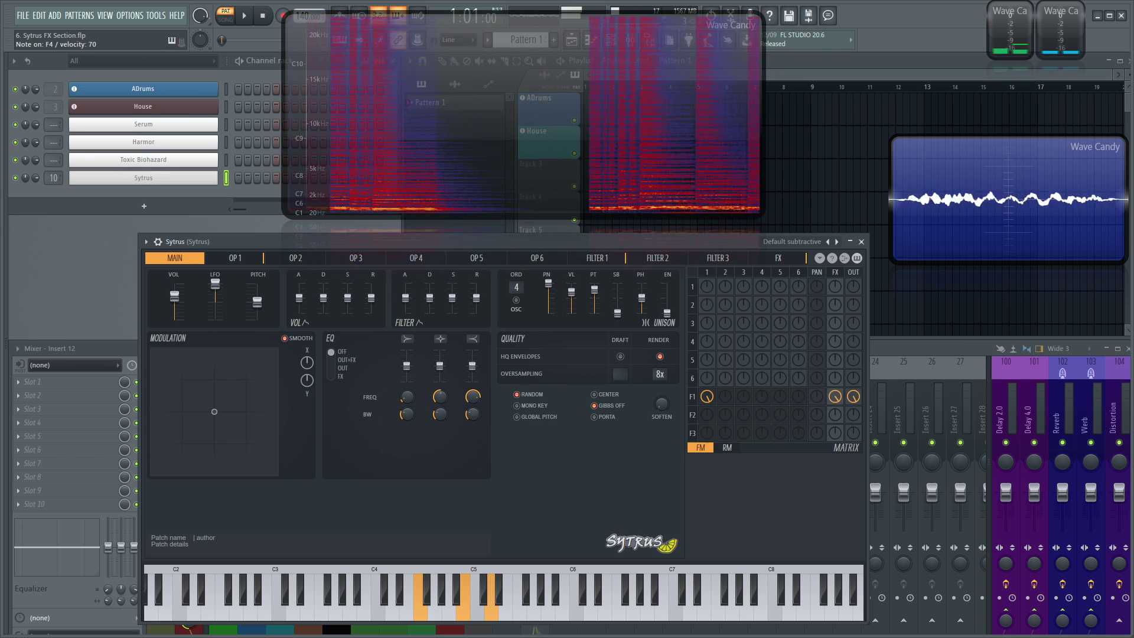
left_click_drag(548, 284, 548, 286)
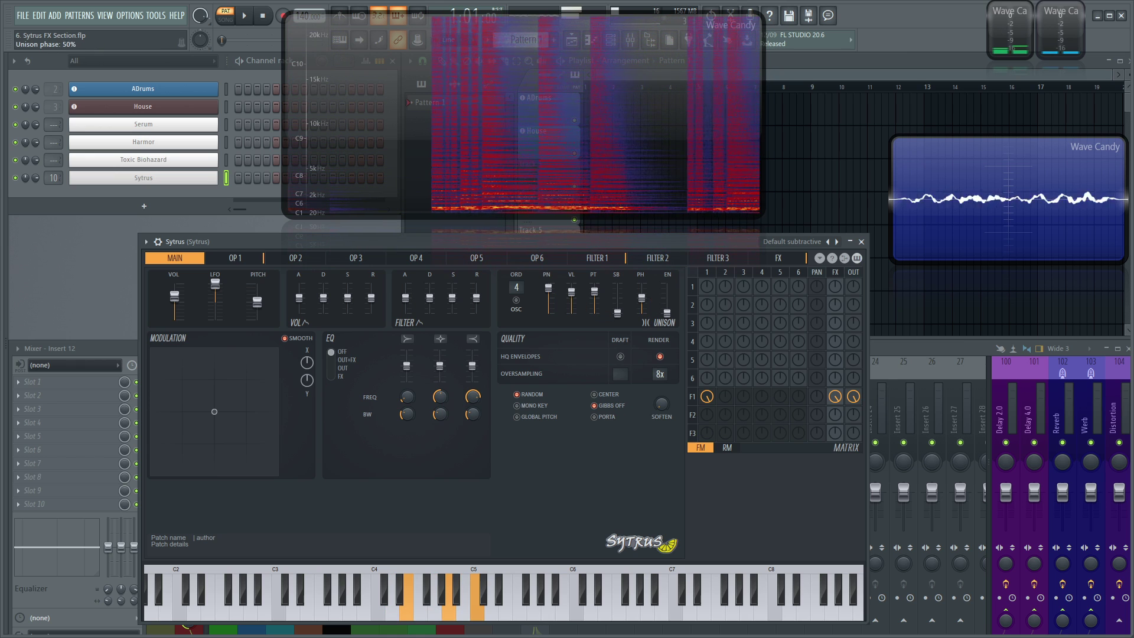
left_click_drag(641, 297, 641, 291)
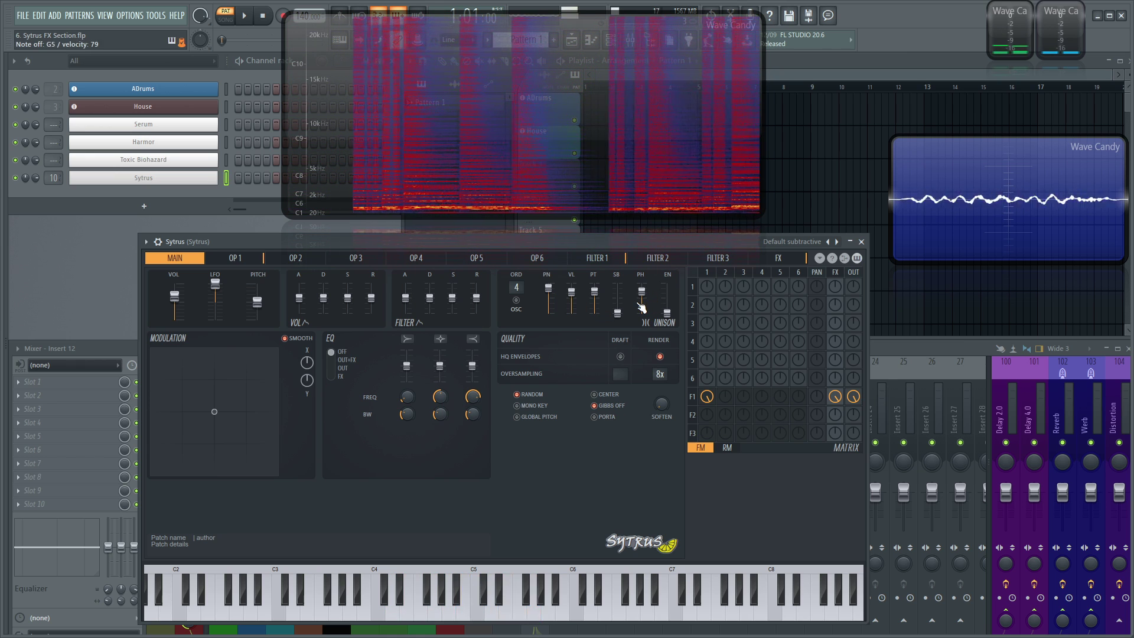
left_click_drag(571, 292, 571, 296)
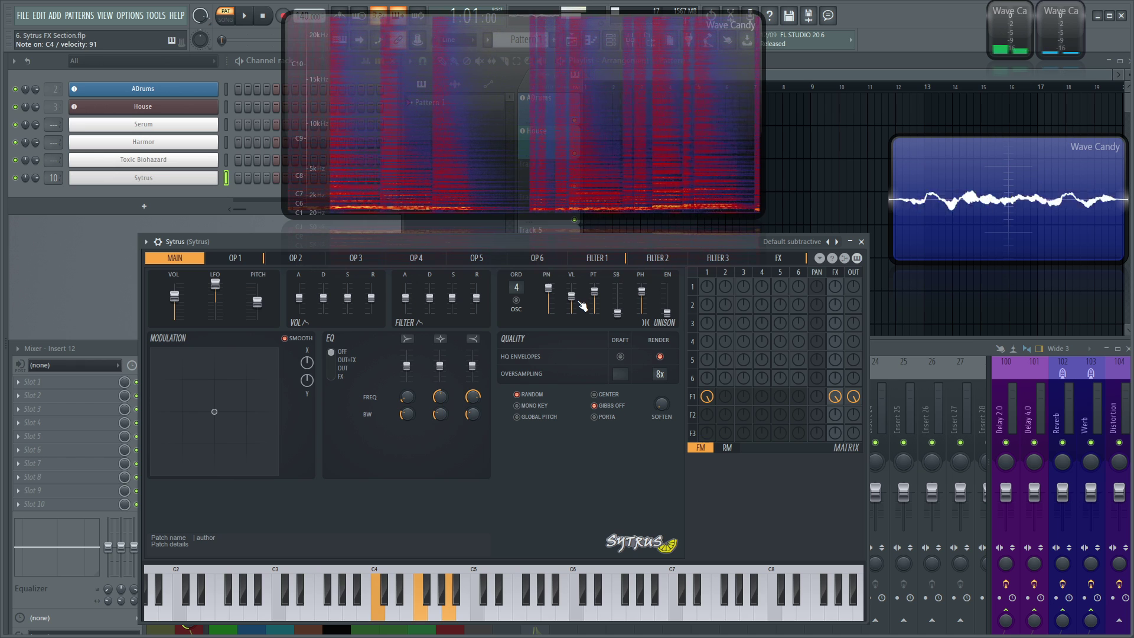
Step: Route operator 2 into filter 1, raising its send to near maximum while playing chords
left_click(295, 258)
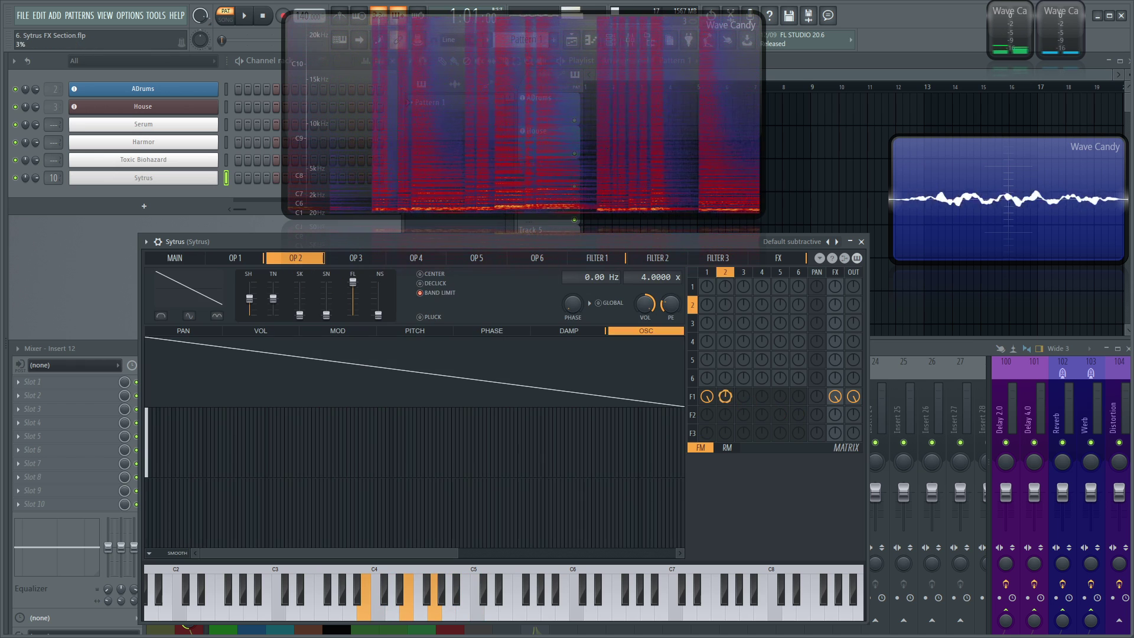
left_click_drag(726, 398, 725, 391)
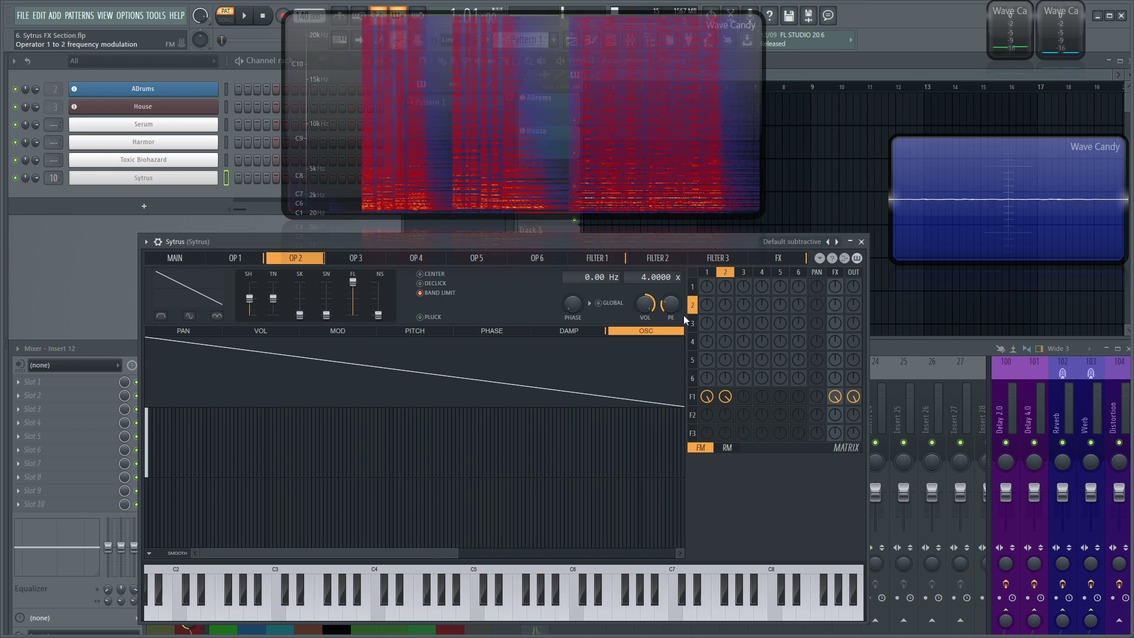
Step: Turn on the channel's arpeggiator in the down direction with a range of 2 while playing chords
left_click(174, 258)
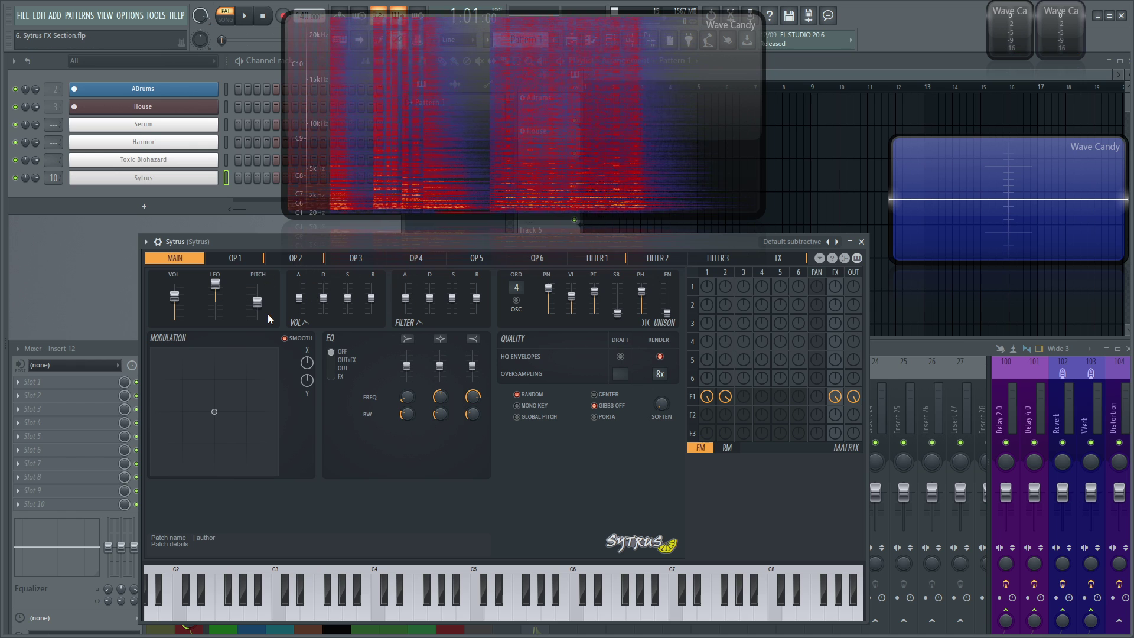
left_click_drag(356, 239, 363, 232)
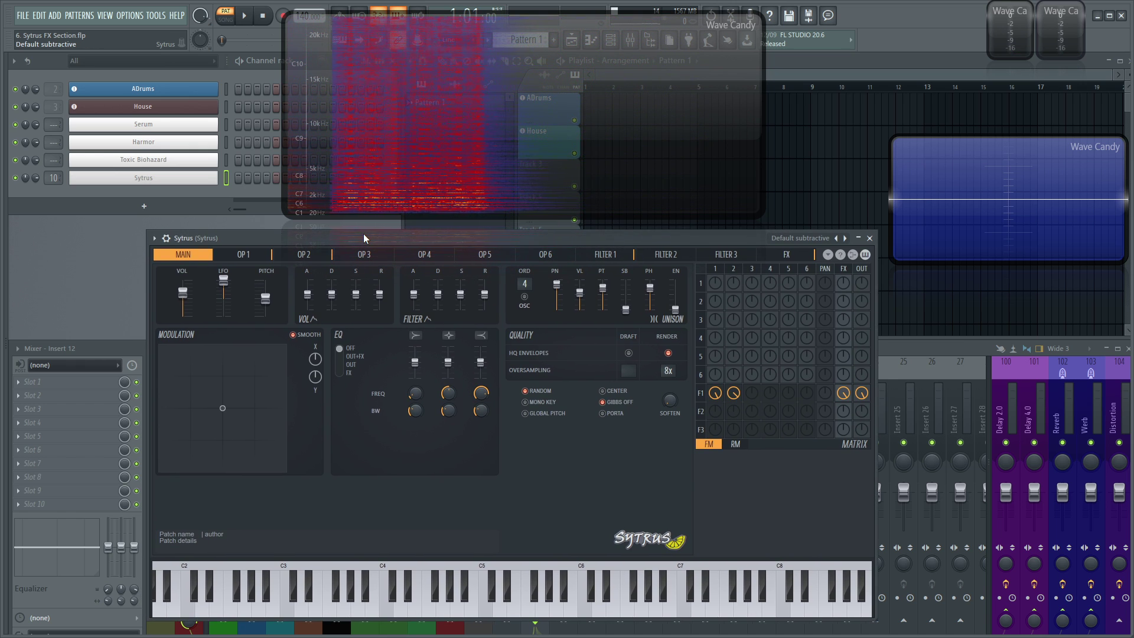
left_click(167, 238)
left_click(185, 259)
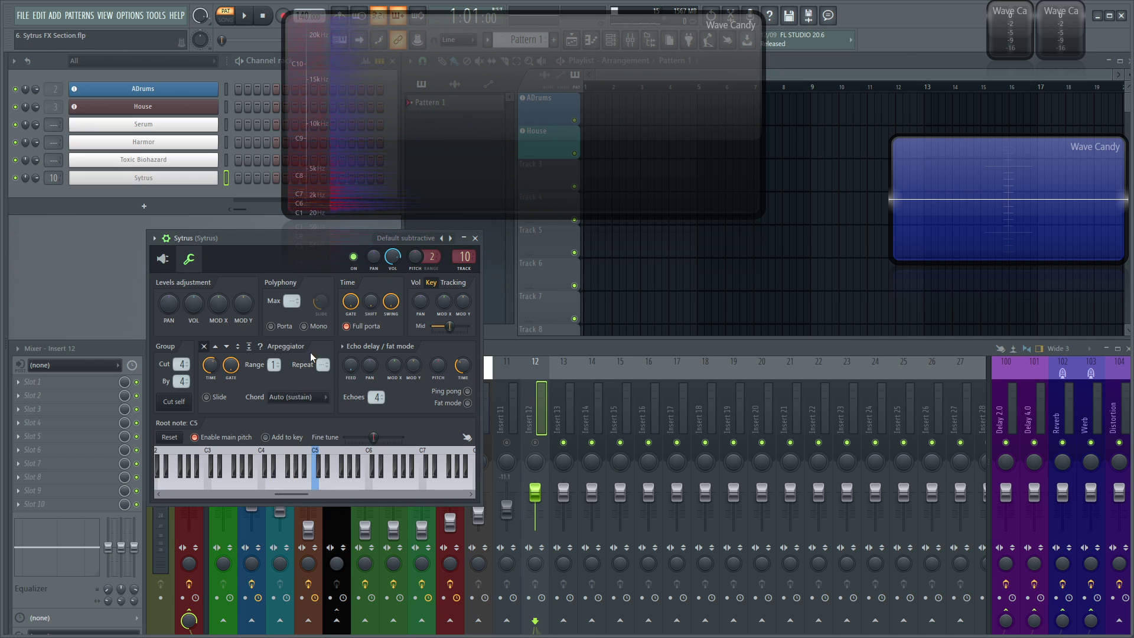
left_click(228, 347)
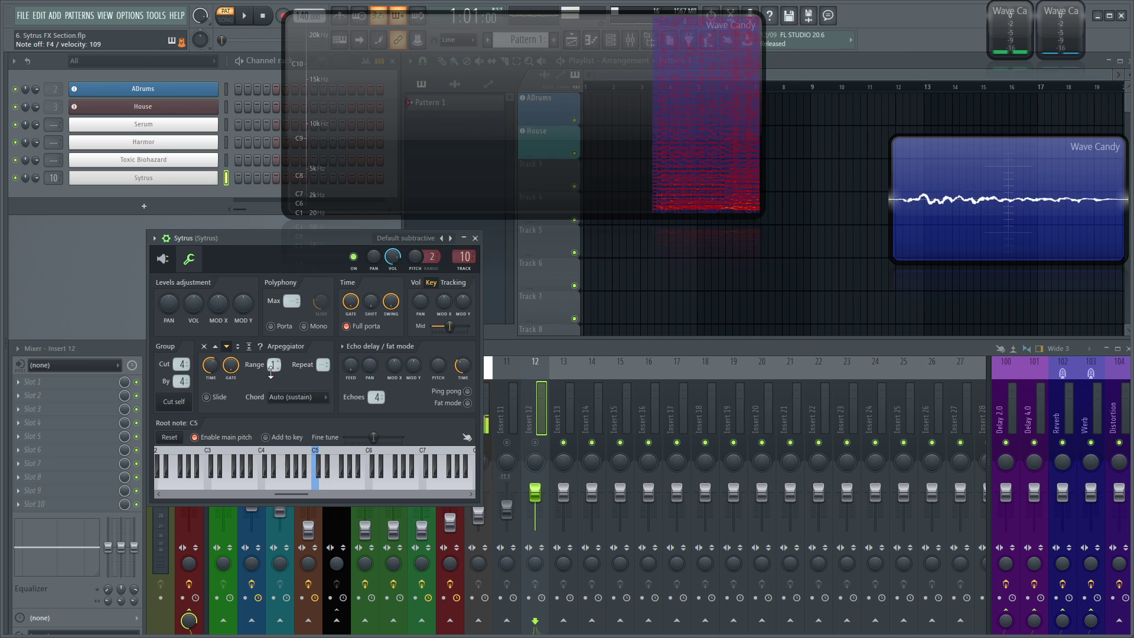
left_click_drag(273, 364, 273, 359)
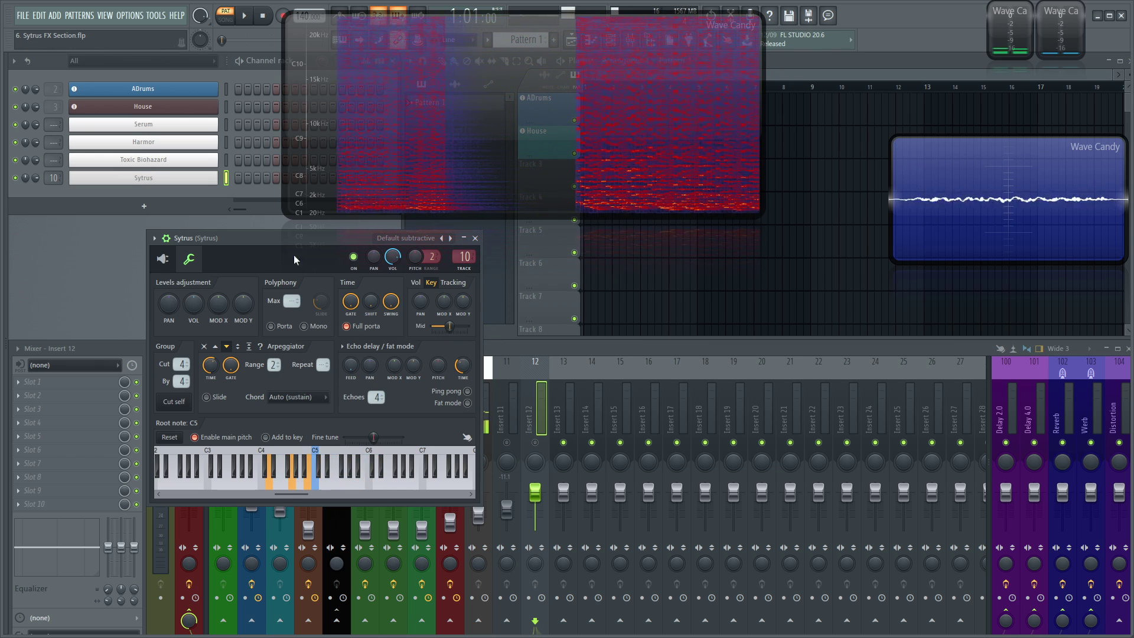
Step: Return to the synth's filter 1 settings and set the cutoff to about 33% while playing
left_click(163, 259)
left_click(617, 282)
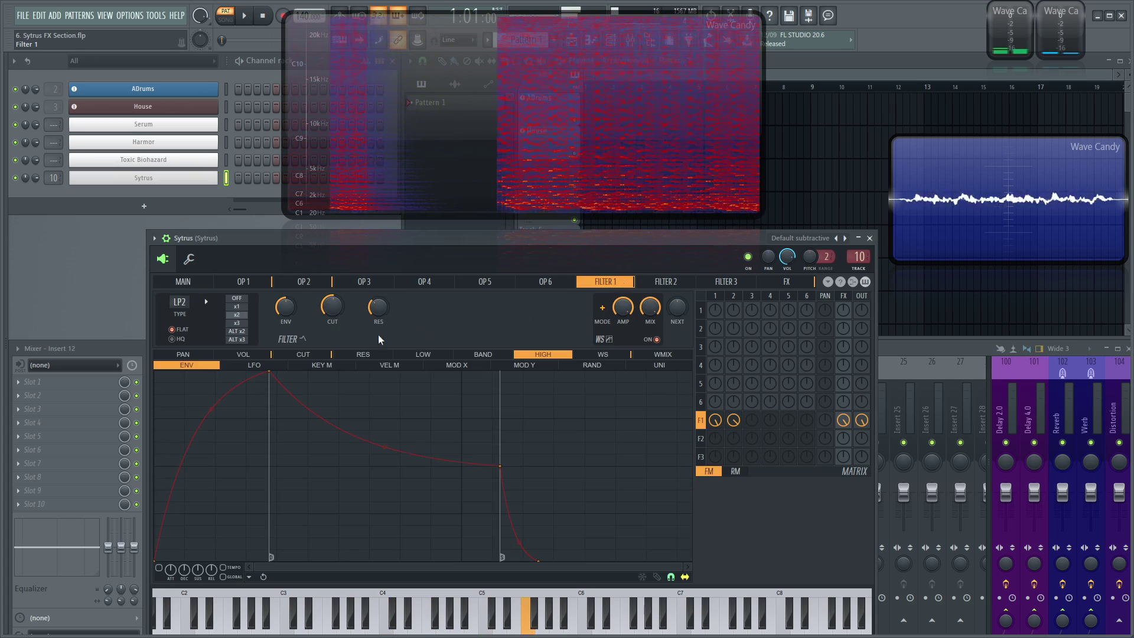
left_click_drag(335, 307, 339, 317)
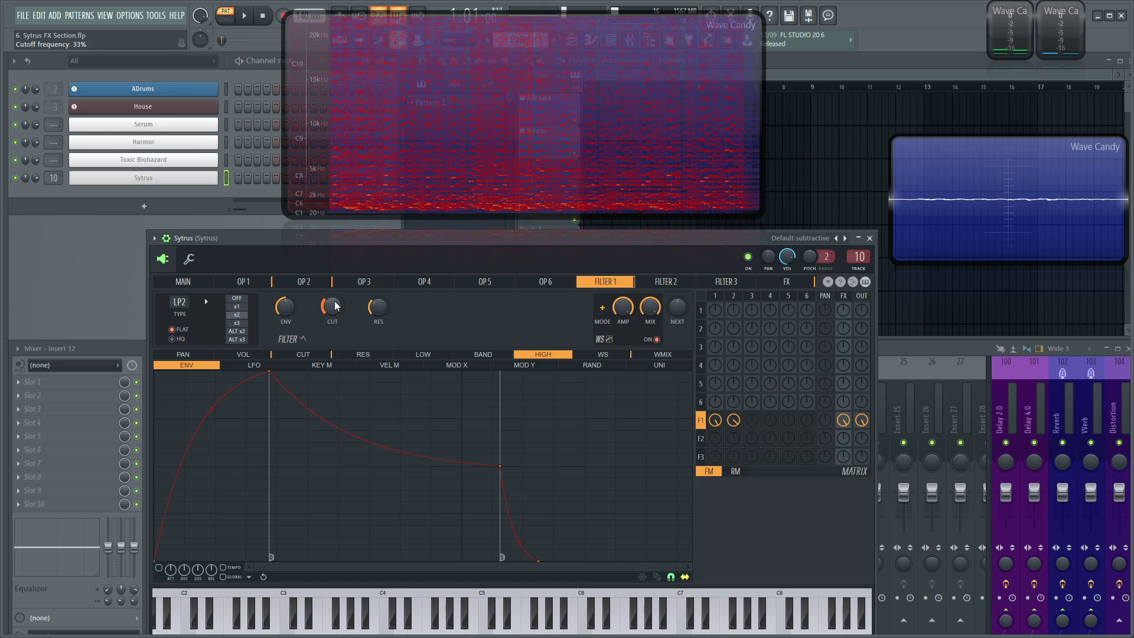
Step: Enable the LFO on filter 1's cutoff, clear its envelope points, and raise the modulation level to maximum
left_click(319, 355)
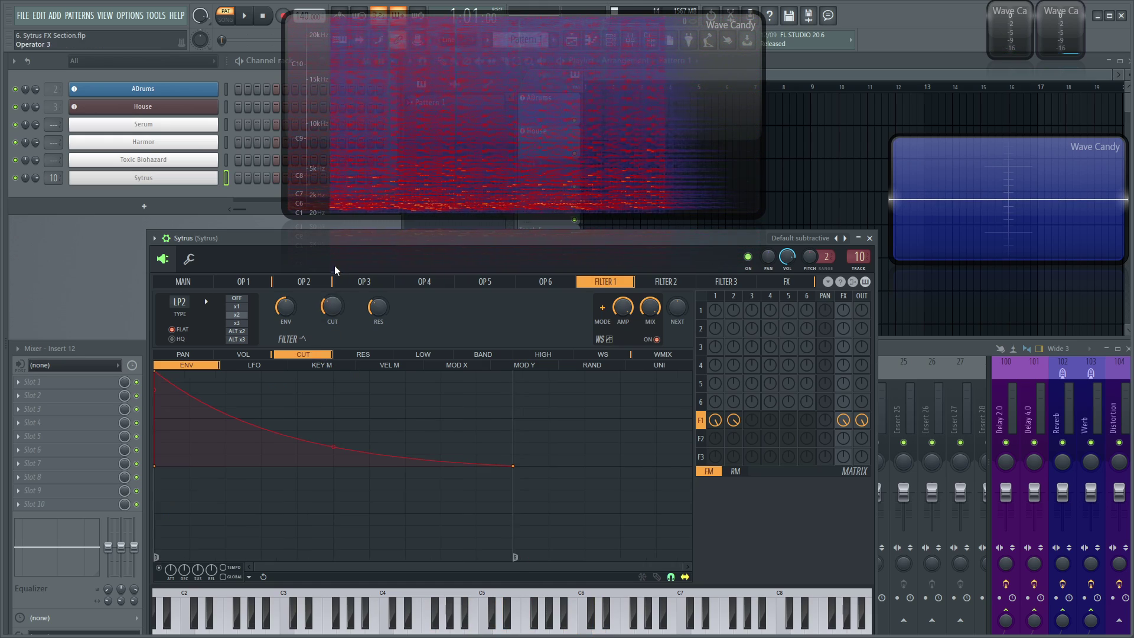
left_click(260, 366)
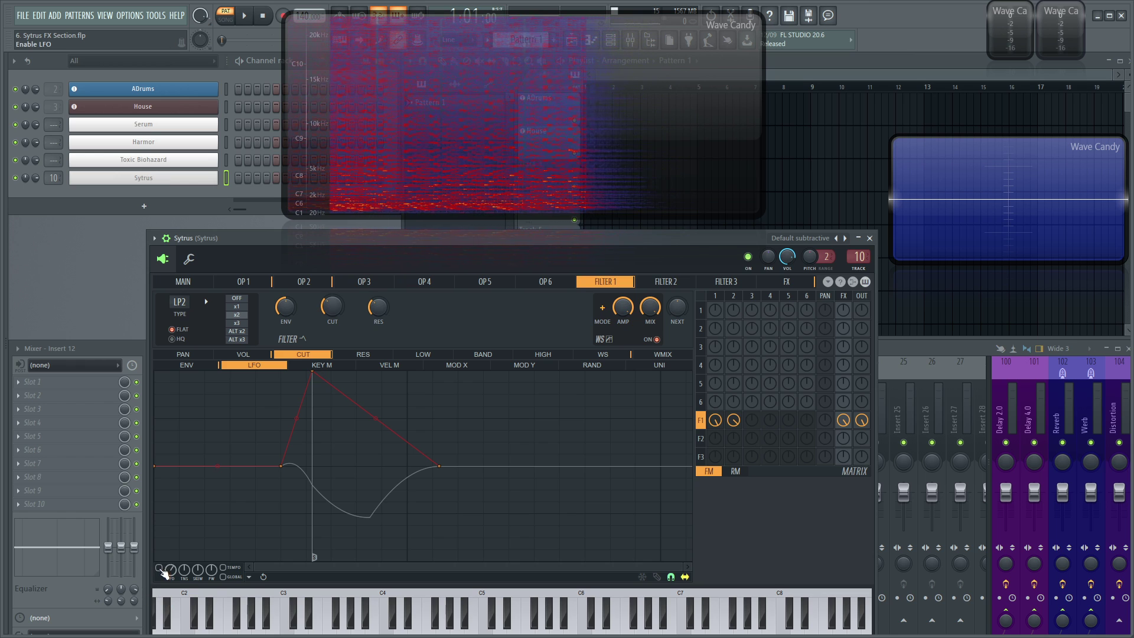
left_click(657, 577)
right_click(541, 485)
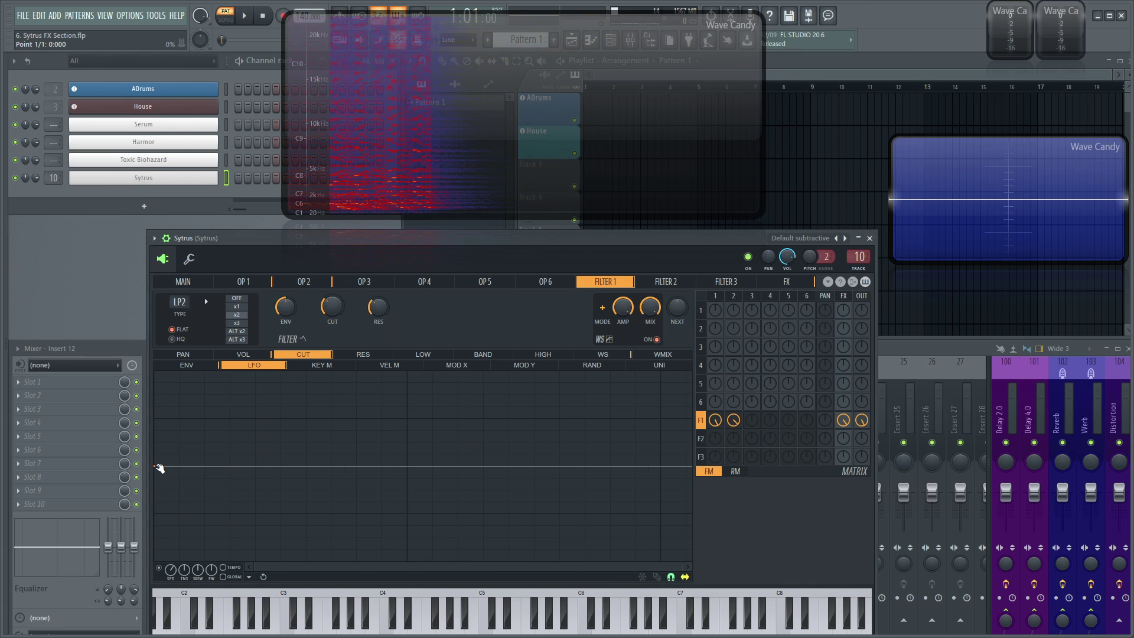
left_click_drag(157, 466, 152, 418)
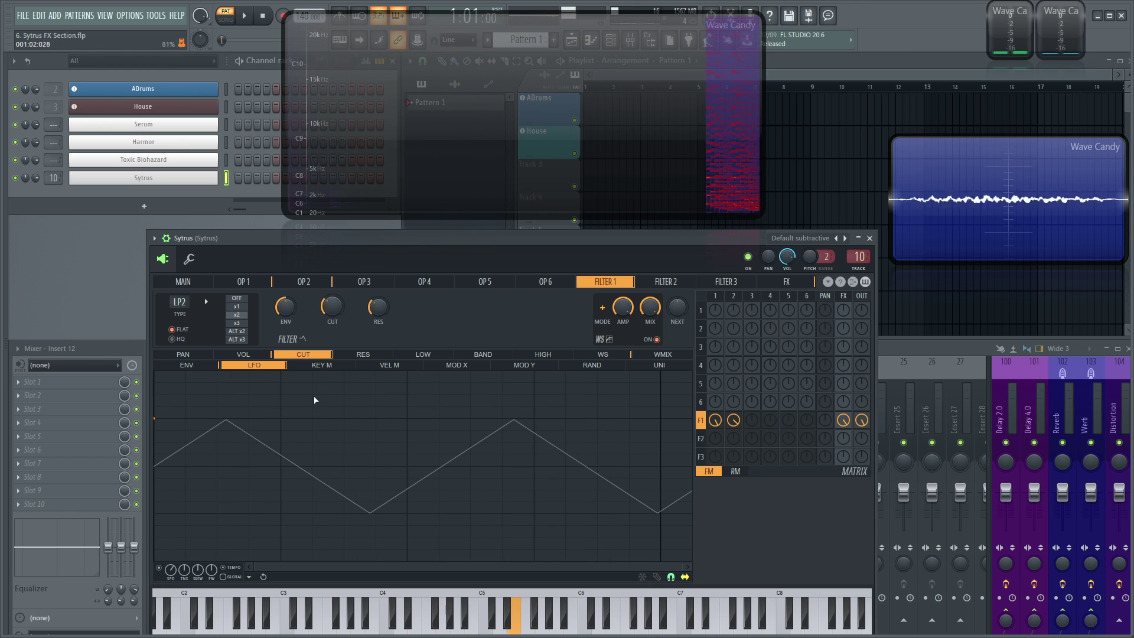
left_click_drag(154, 418, 154, 371)
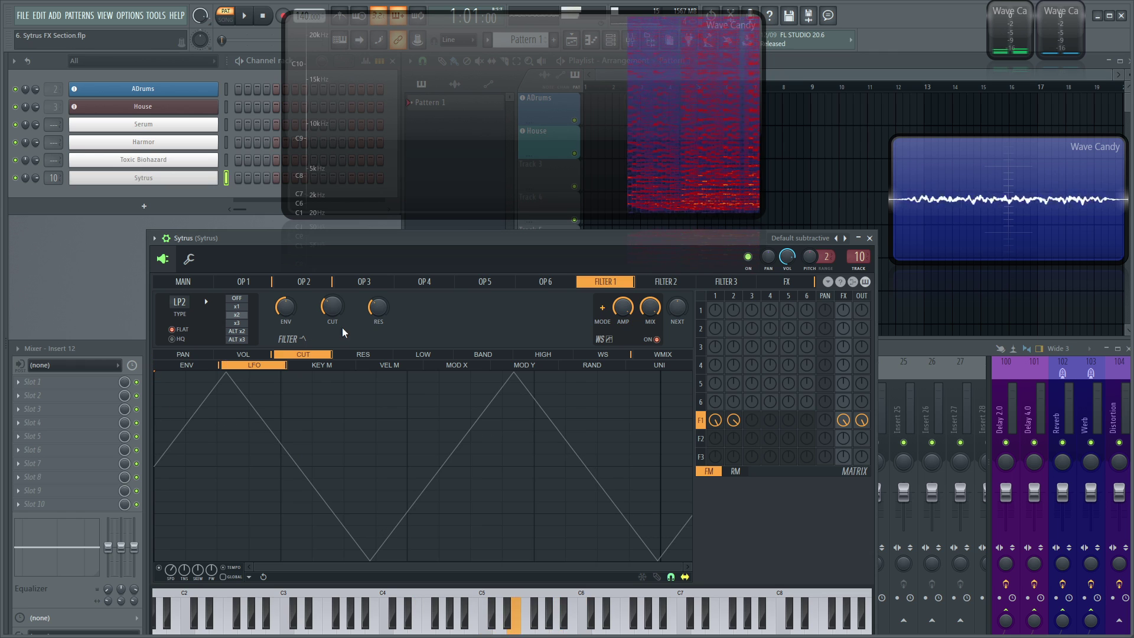
Step: Raise filter 1's resonance and speed up its tempo-synced cutoff LFO, adjusting the cutoff while playing
left_click_drag(332, 306, 333, 355)
left_click_drag(373, 305, 373, 239)
scroll(373, 307, "down", 8)
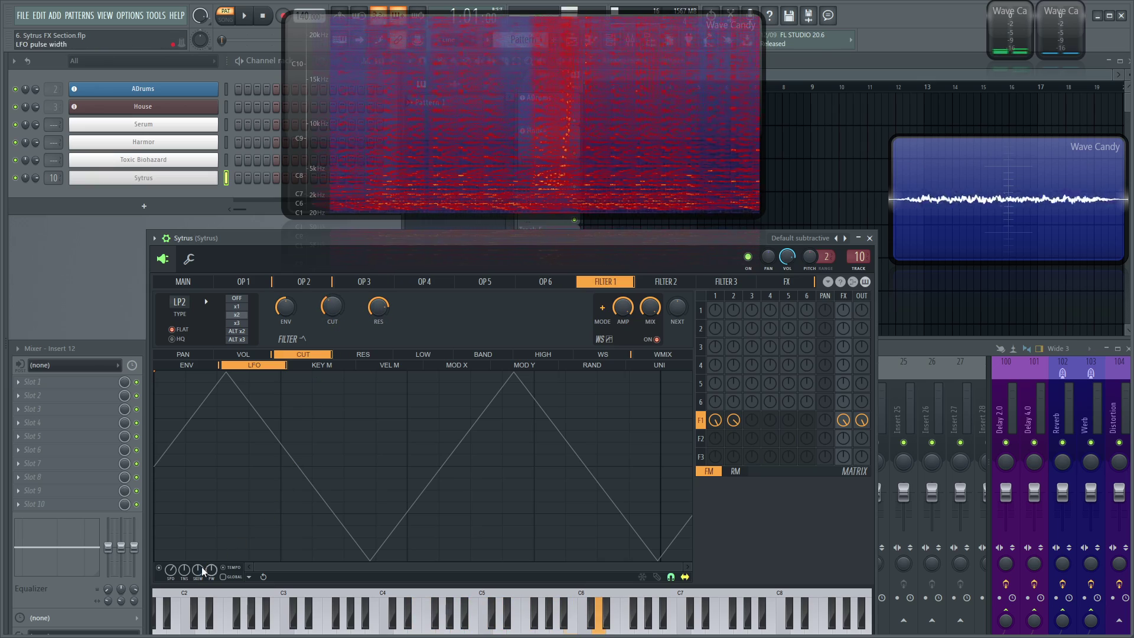
scroll(170, 569, "up", 8)
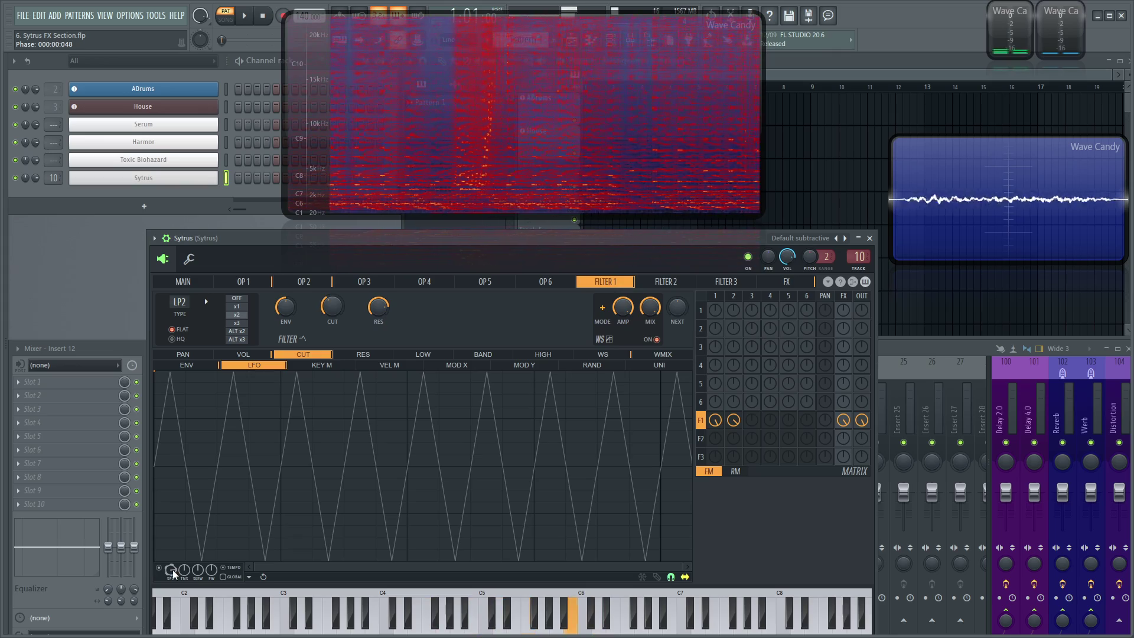
left_click_drag(331, 307, 373, 333)
scroll(339, 308, "up", 6)
Step: Switch filter 1 to the Cherry phaser type, and adjust its cutoff and resonance while playing
left_click(205, 302)
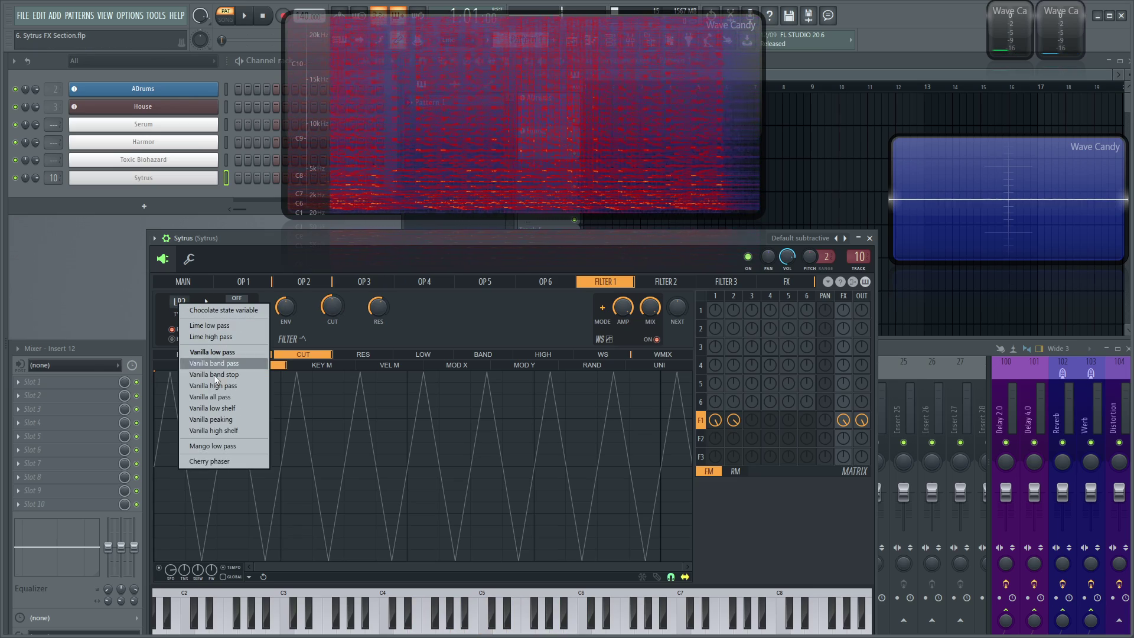
left_click(229, 461)
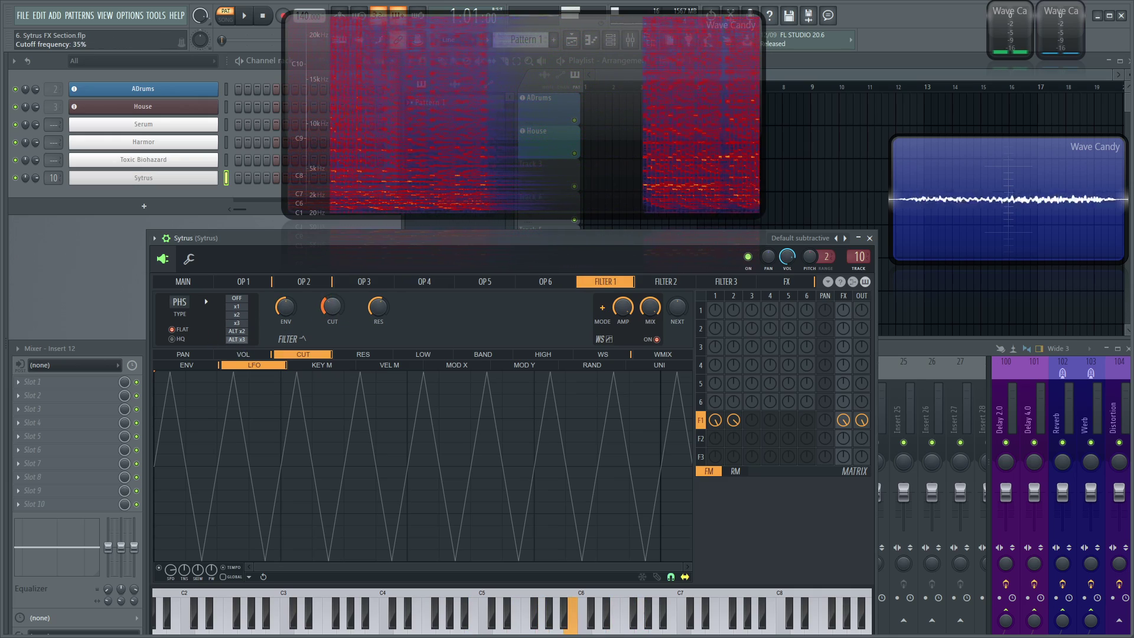
left_click_drag(343, 308, 383, 305)
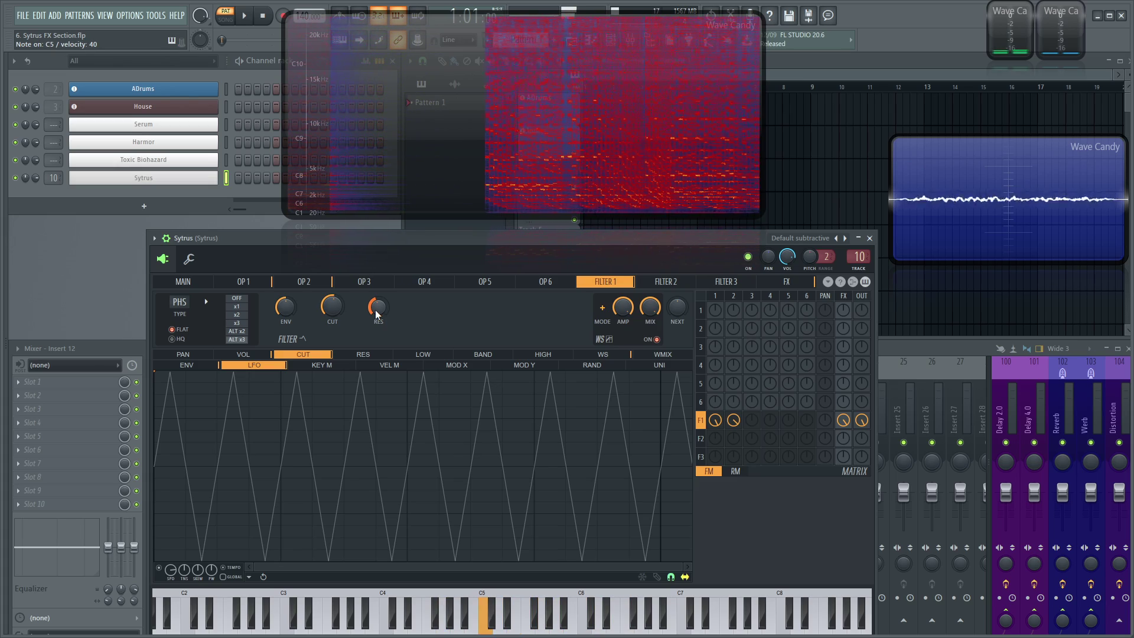
Step: Lower the reverb's wet volume slightly in the FX section
left_click(786, 282)
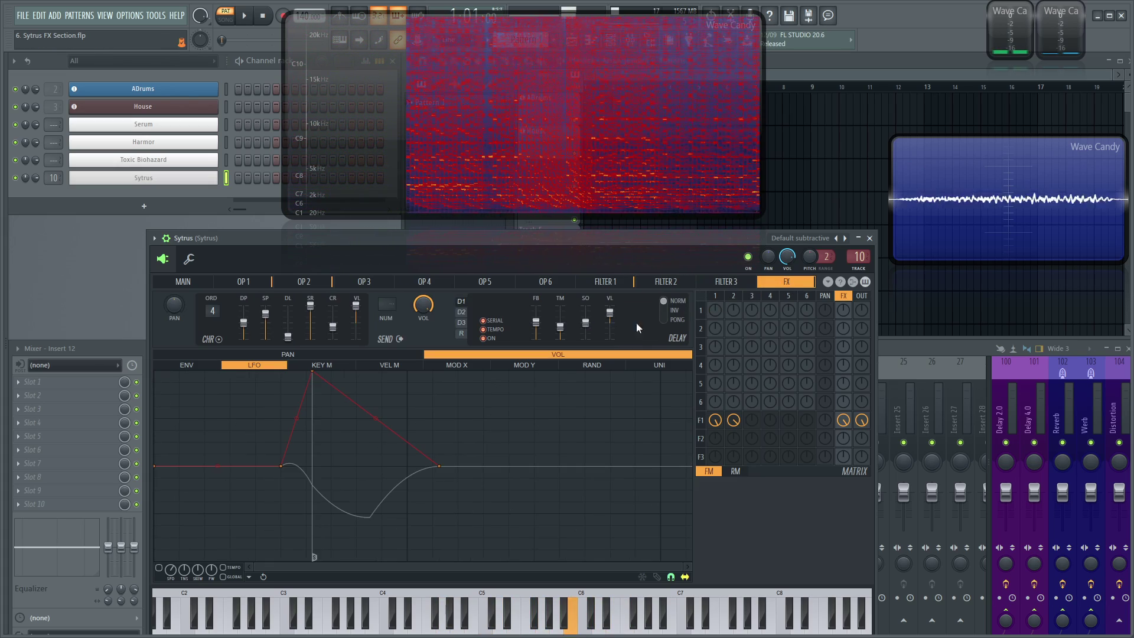
left_click(462, 333)
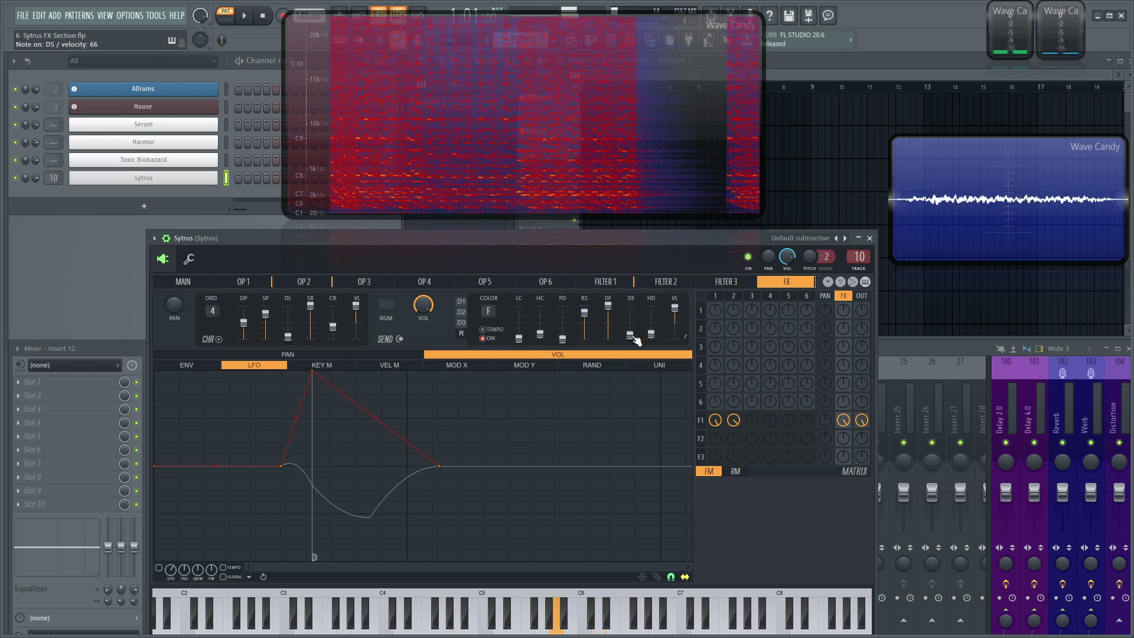
left_click(605, 282)
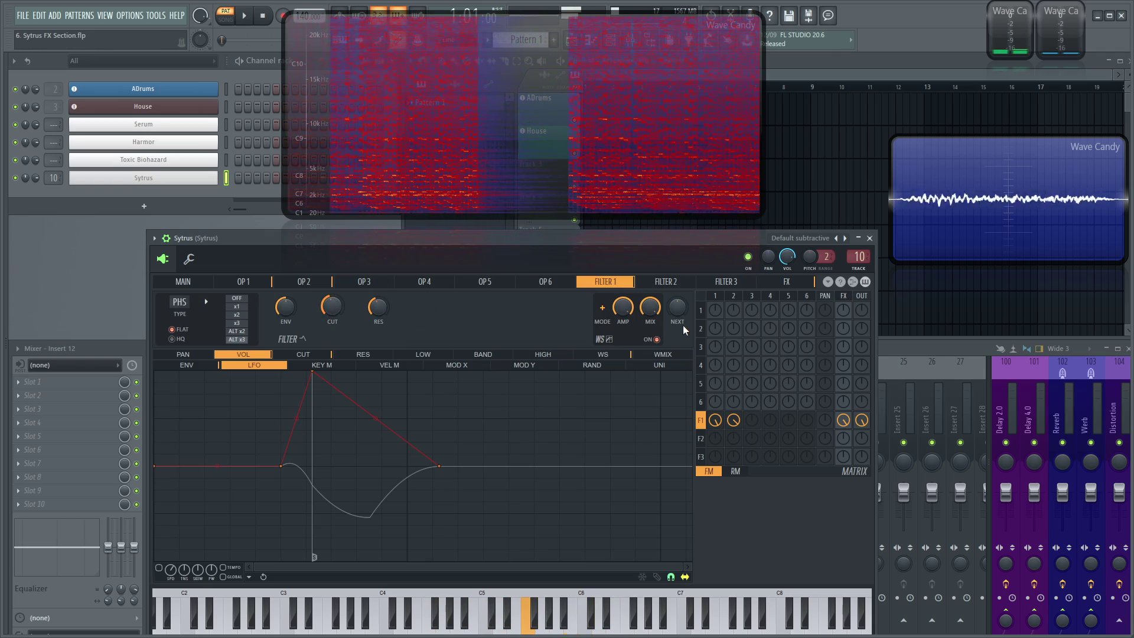
left_click(774, 283)
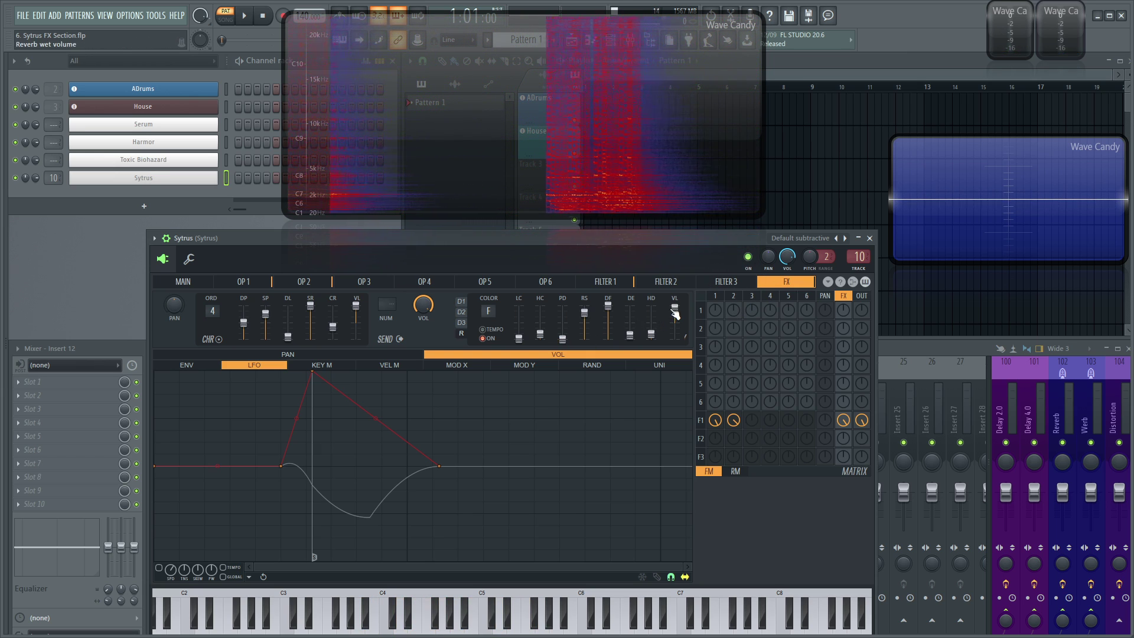
left_click_drag(675, 313, 675, 322)
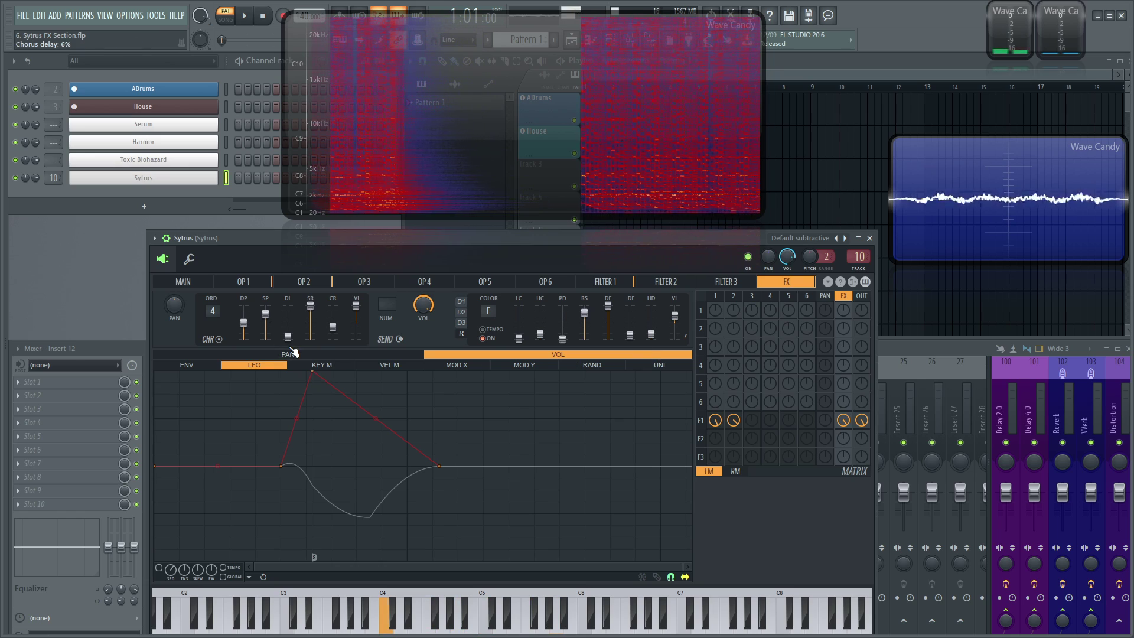
Step: Review the patch's operator 1 and 2, main, filter 1 and FX settings, including delay 2 and the reverb
left_click(299, 284)
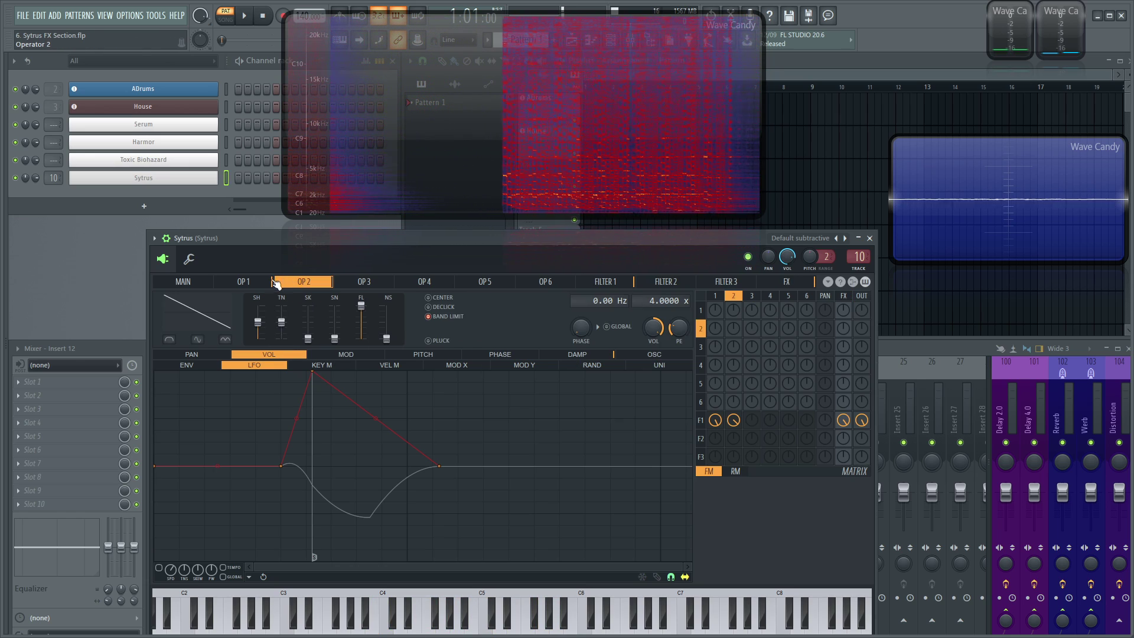
left_click(260, 283)
left_click(298, 285)
left_click(262, 284)
left_click(307, 285)
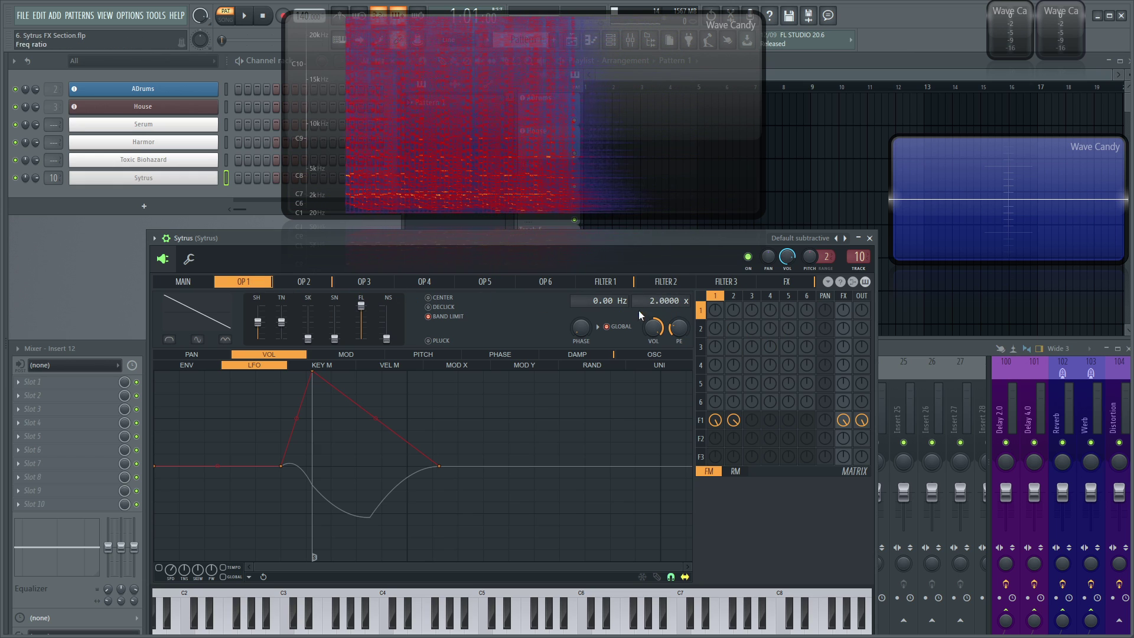
left_click(168, 282)
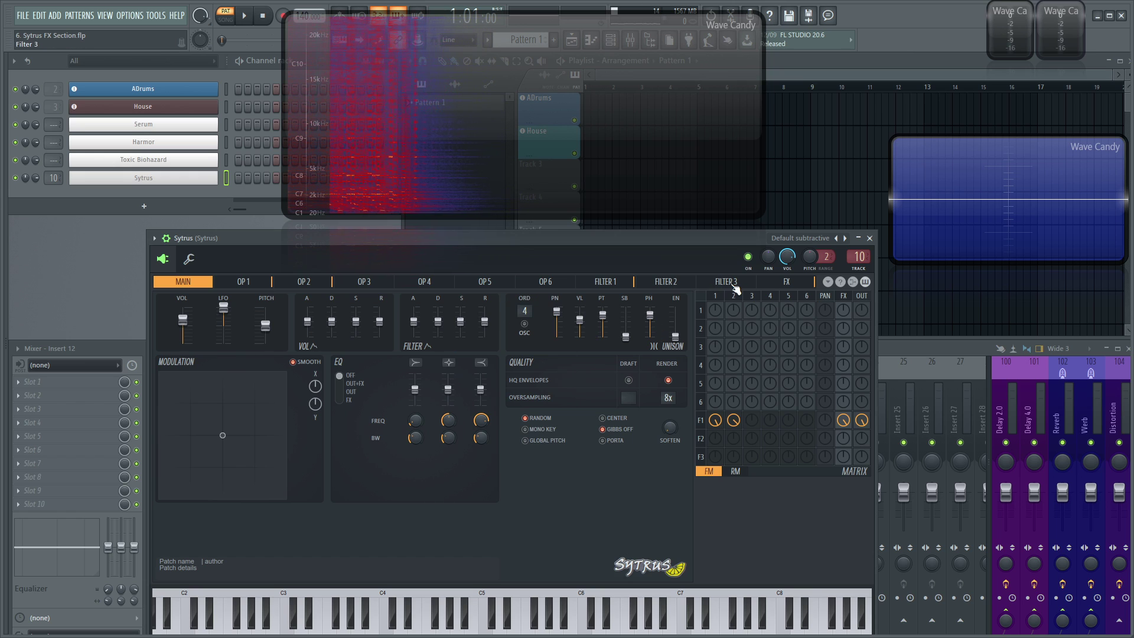
left_click(812, 284)
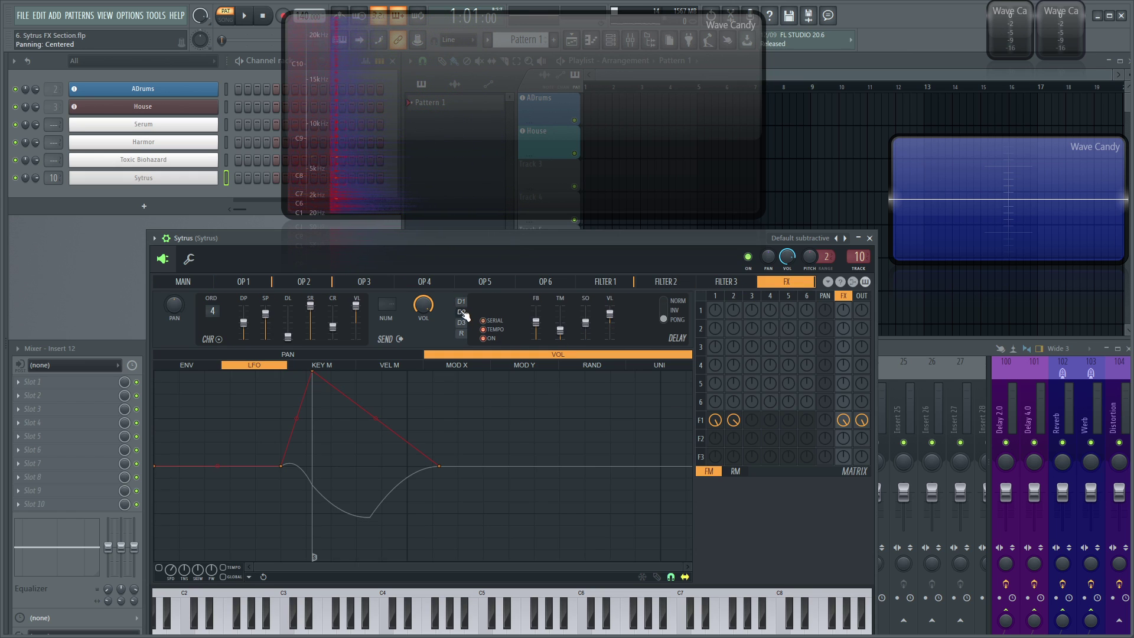
left_click(462, 333)
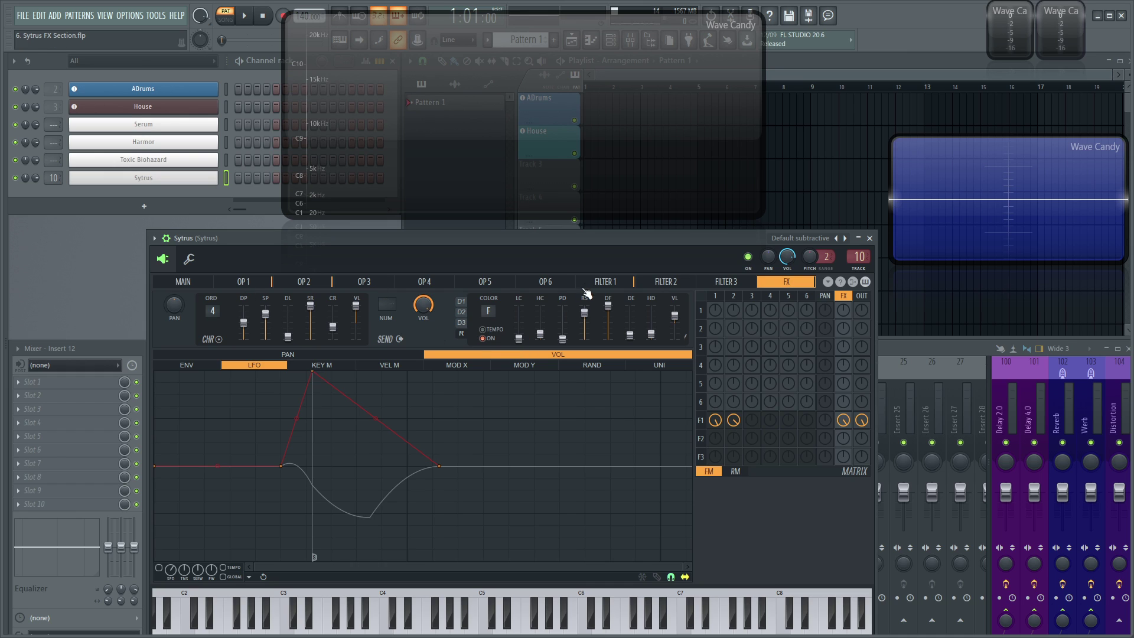
left_click(590, 284)
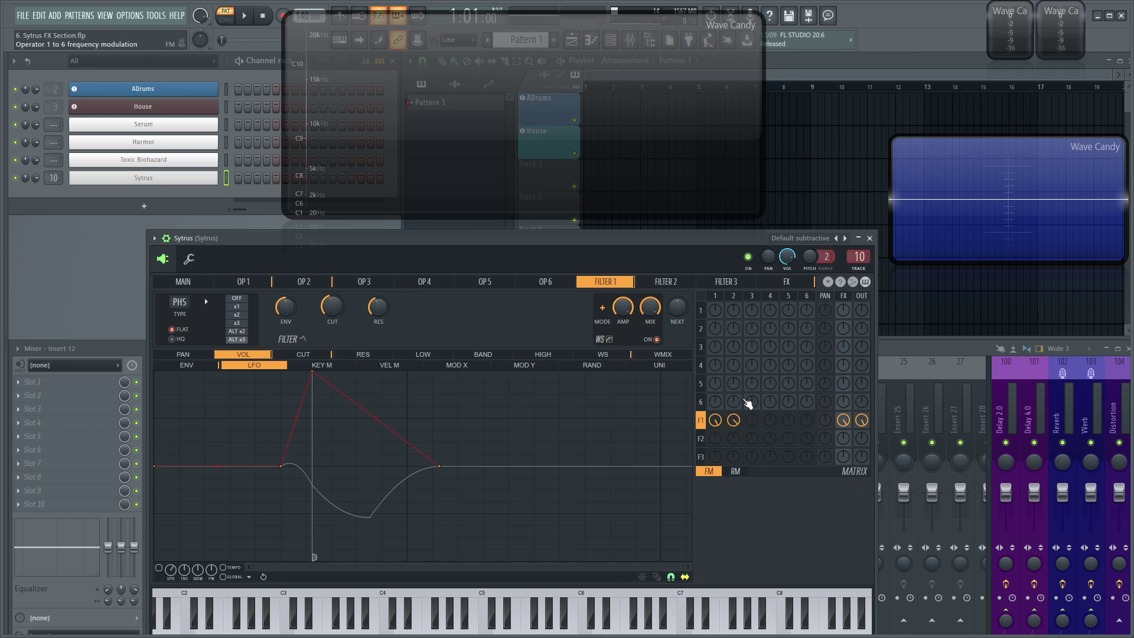
left_click(780, 284)
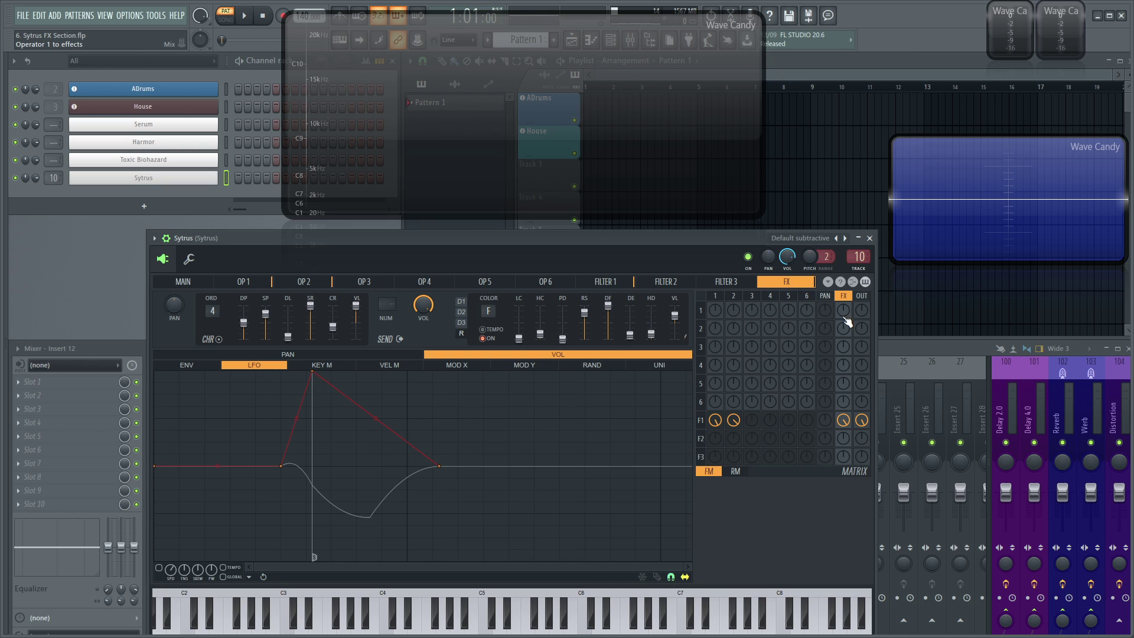